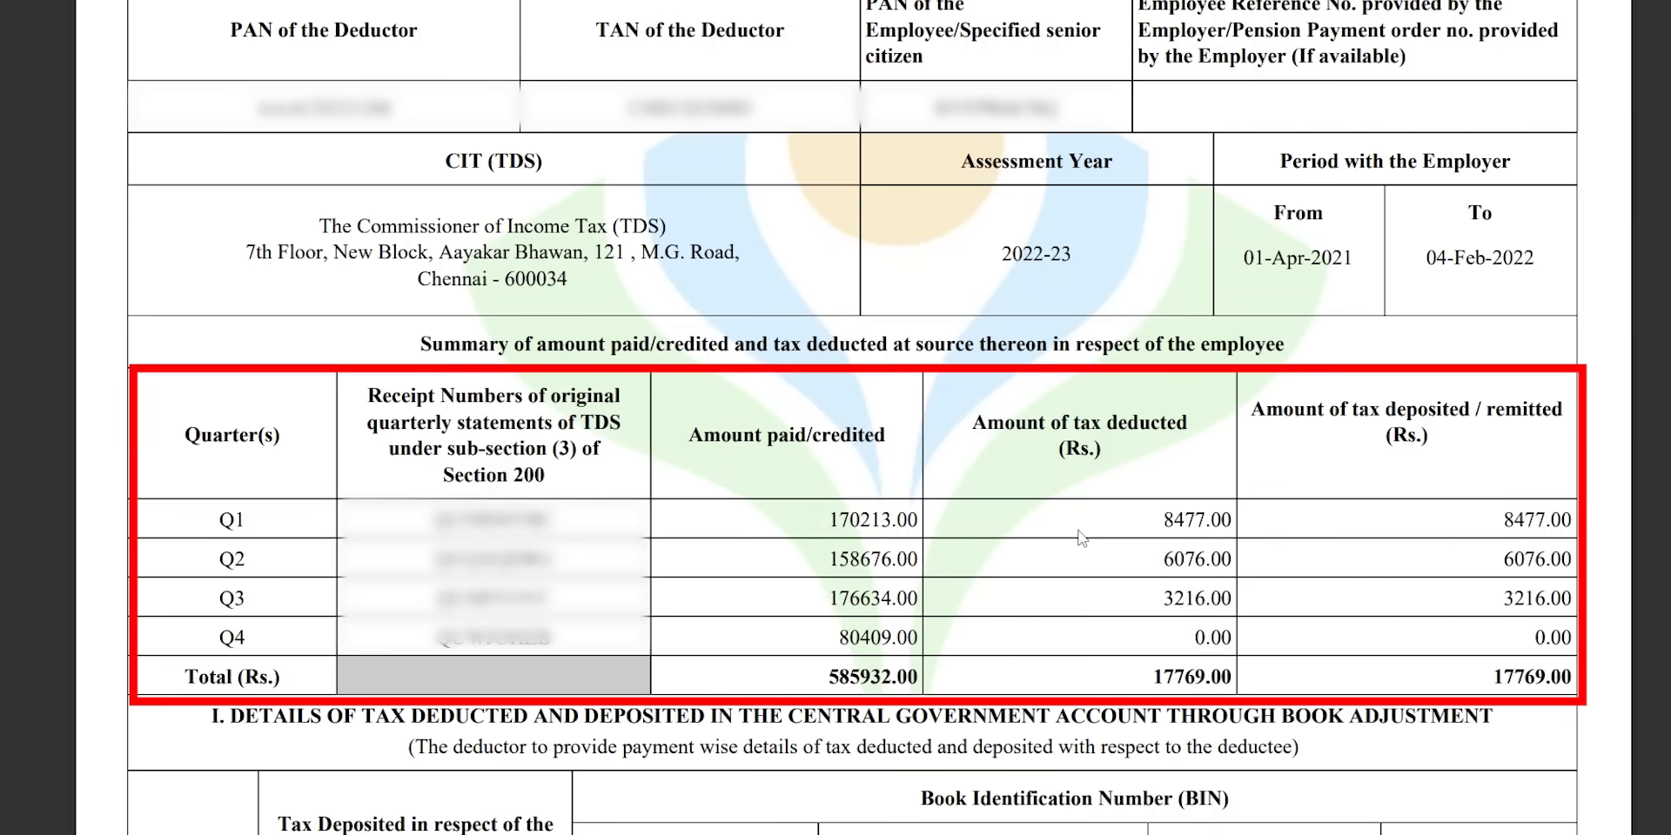
- Review the employer's TDS certificate, covering the quarterly tax summary, gross salary, section 10 exemptions and section 16 deductions
scroll(1082, 537, "down", 3)
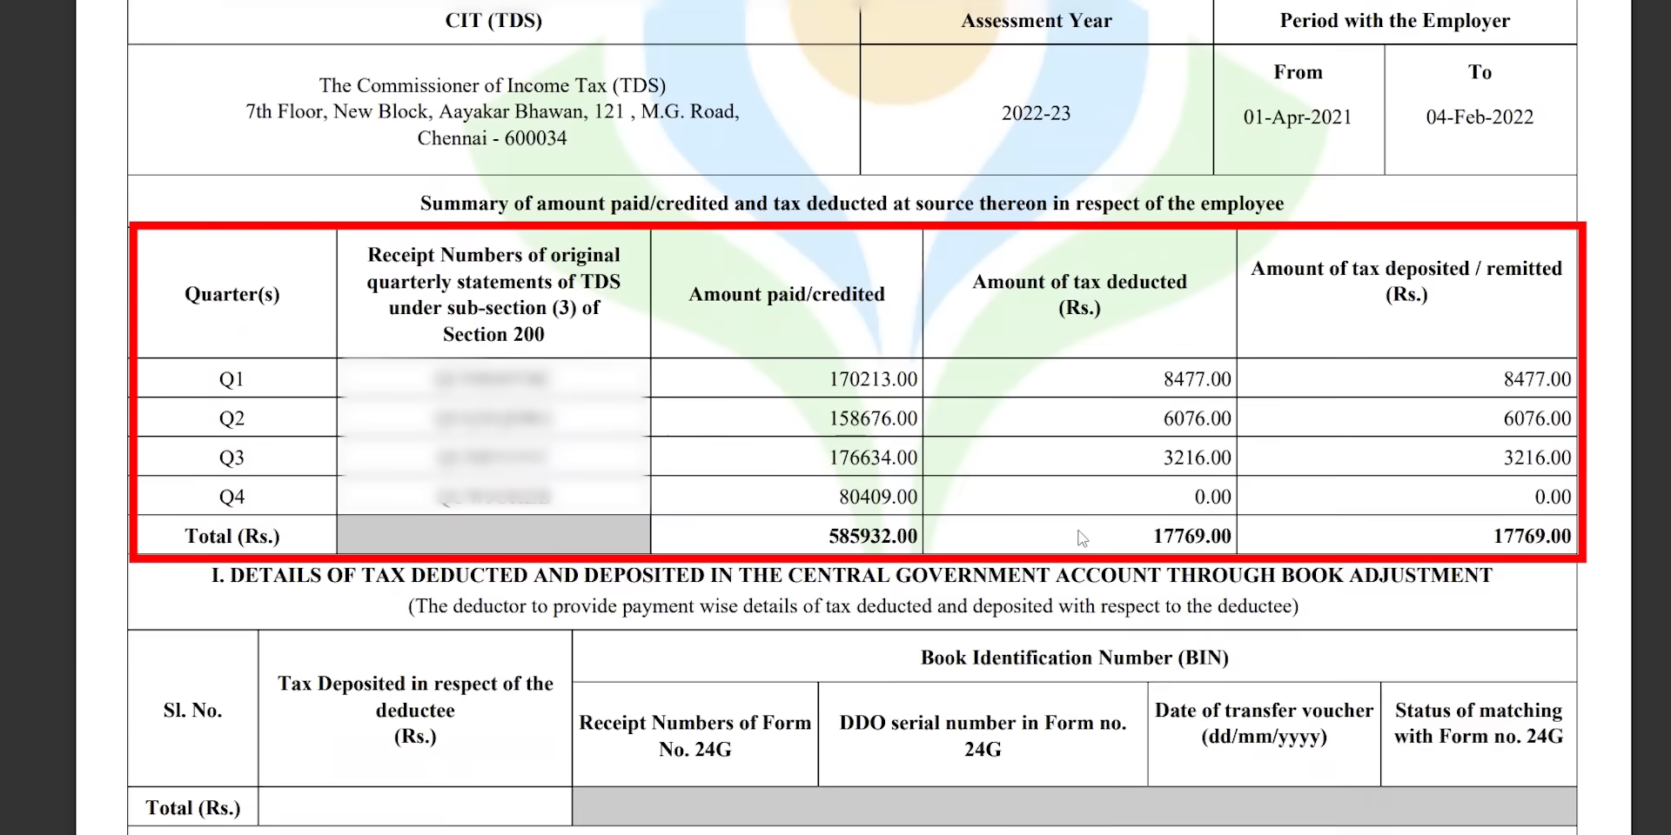
scroll(1080, 530, "down", 15)
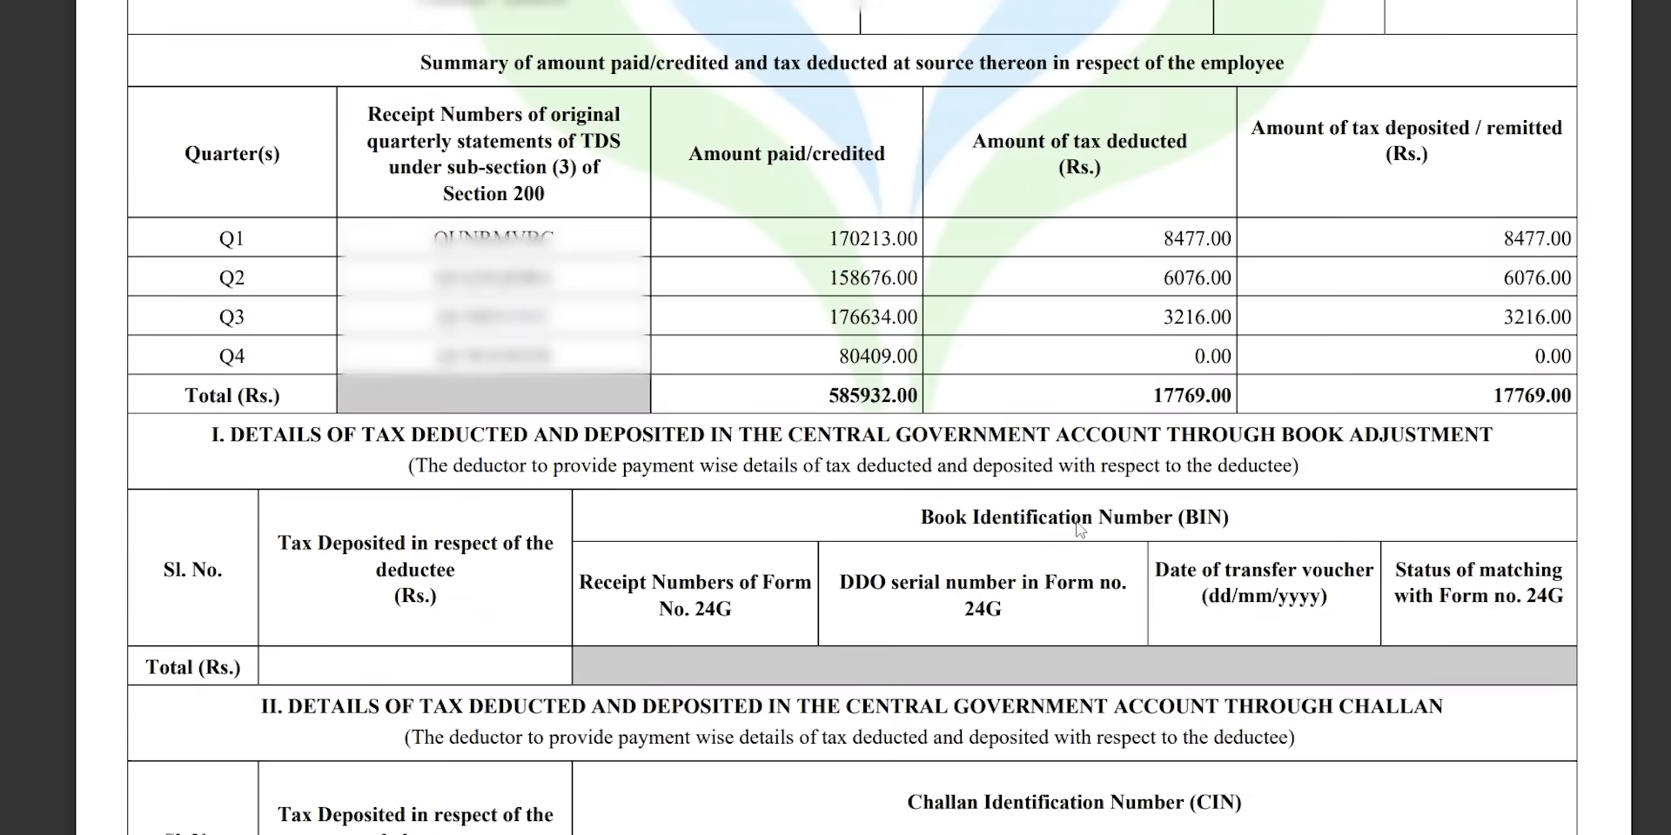
scroll(1080, 530, "down", 20)
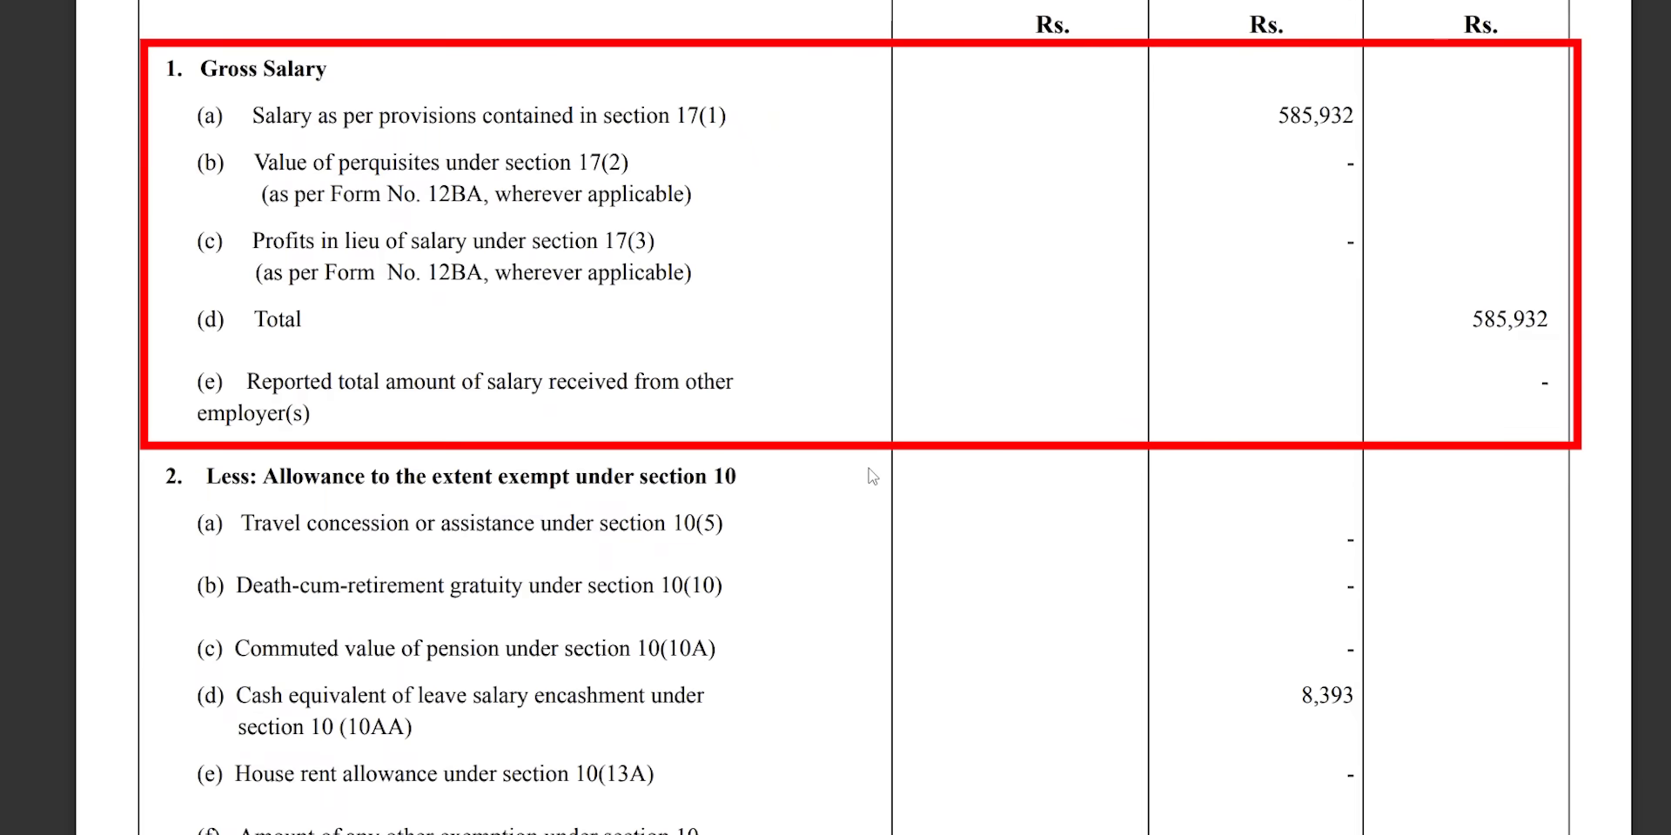
scroll(872, 476, "down", 8)
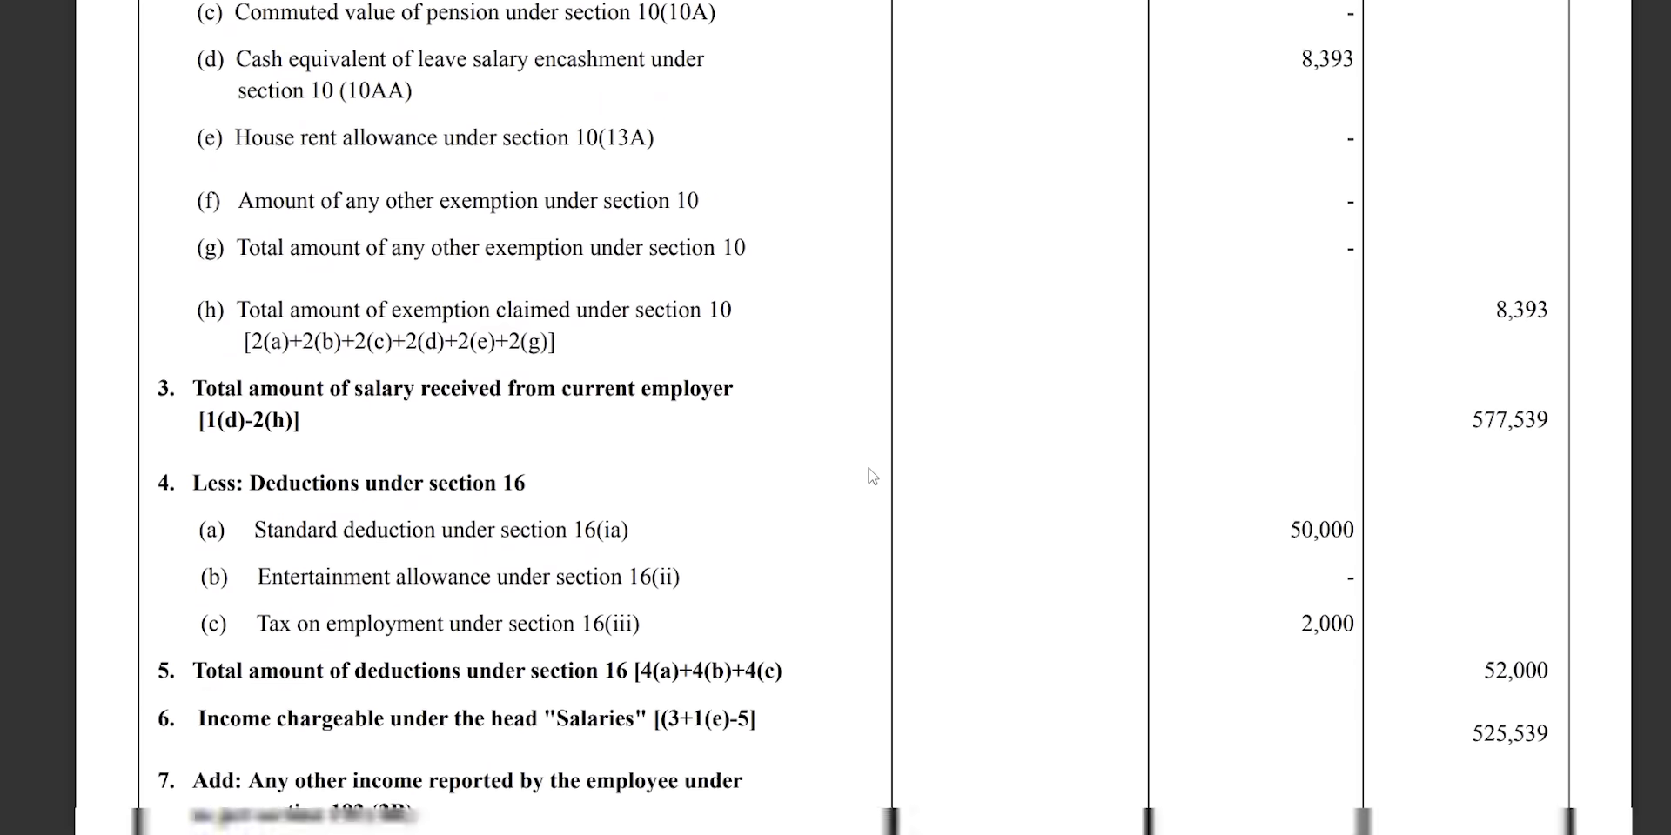
scroll(872, 476, "down", 2)
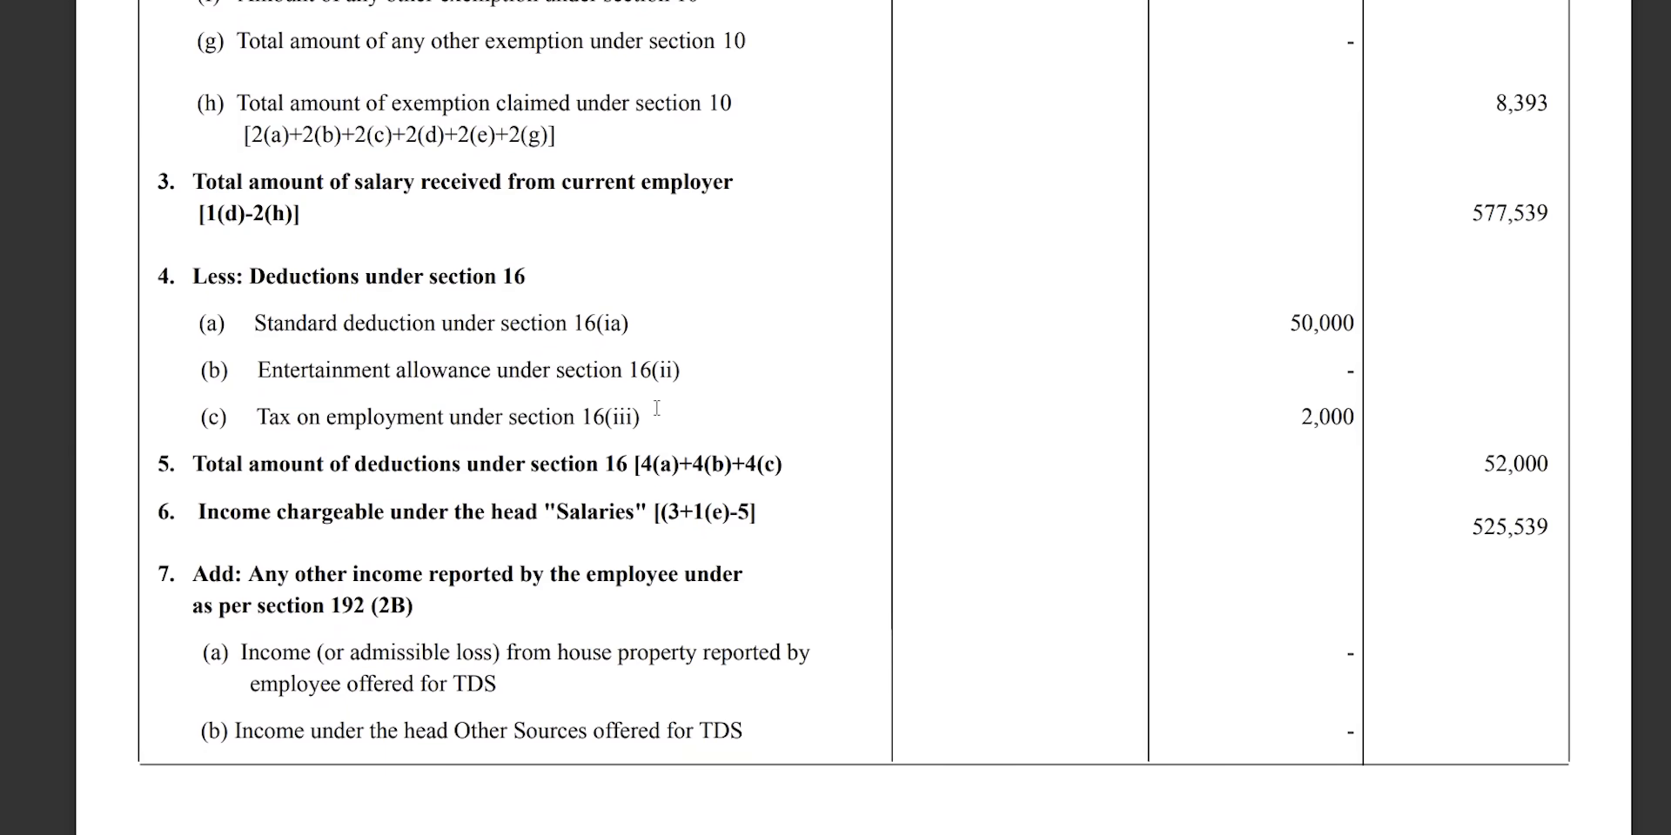
scroll(656, 409, "down", 8)
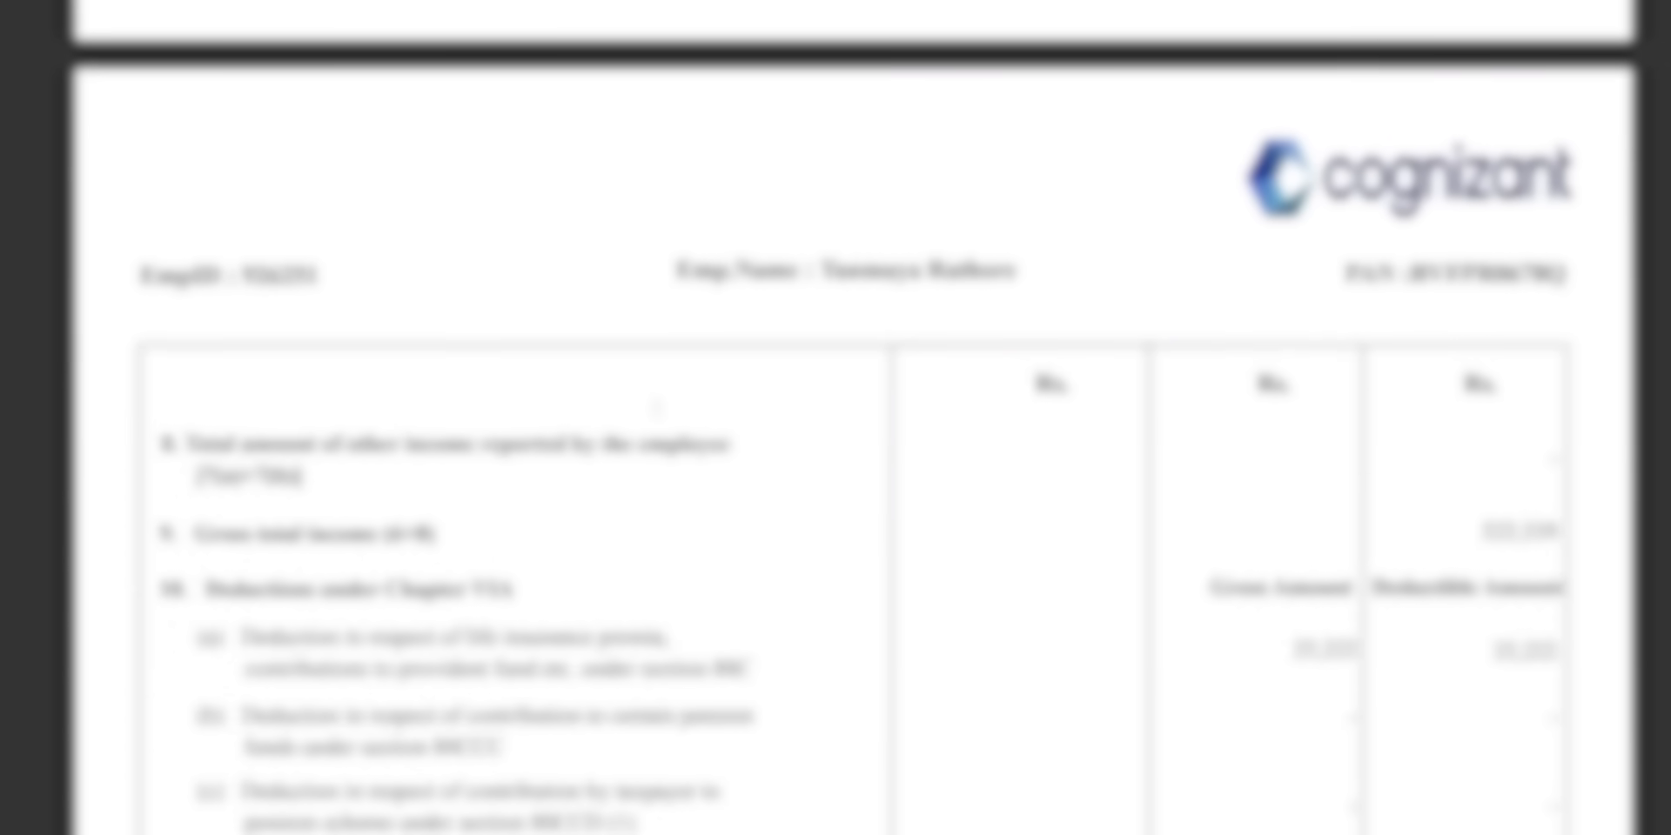
scroll(656, 408, "down", 4)
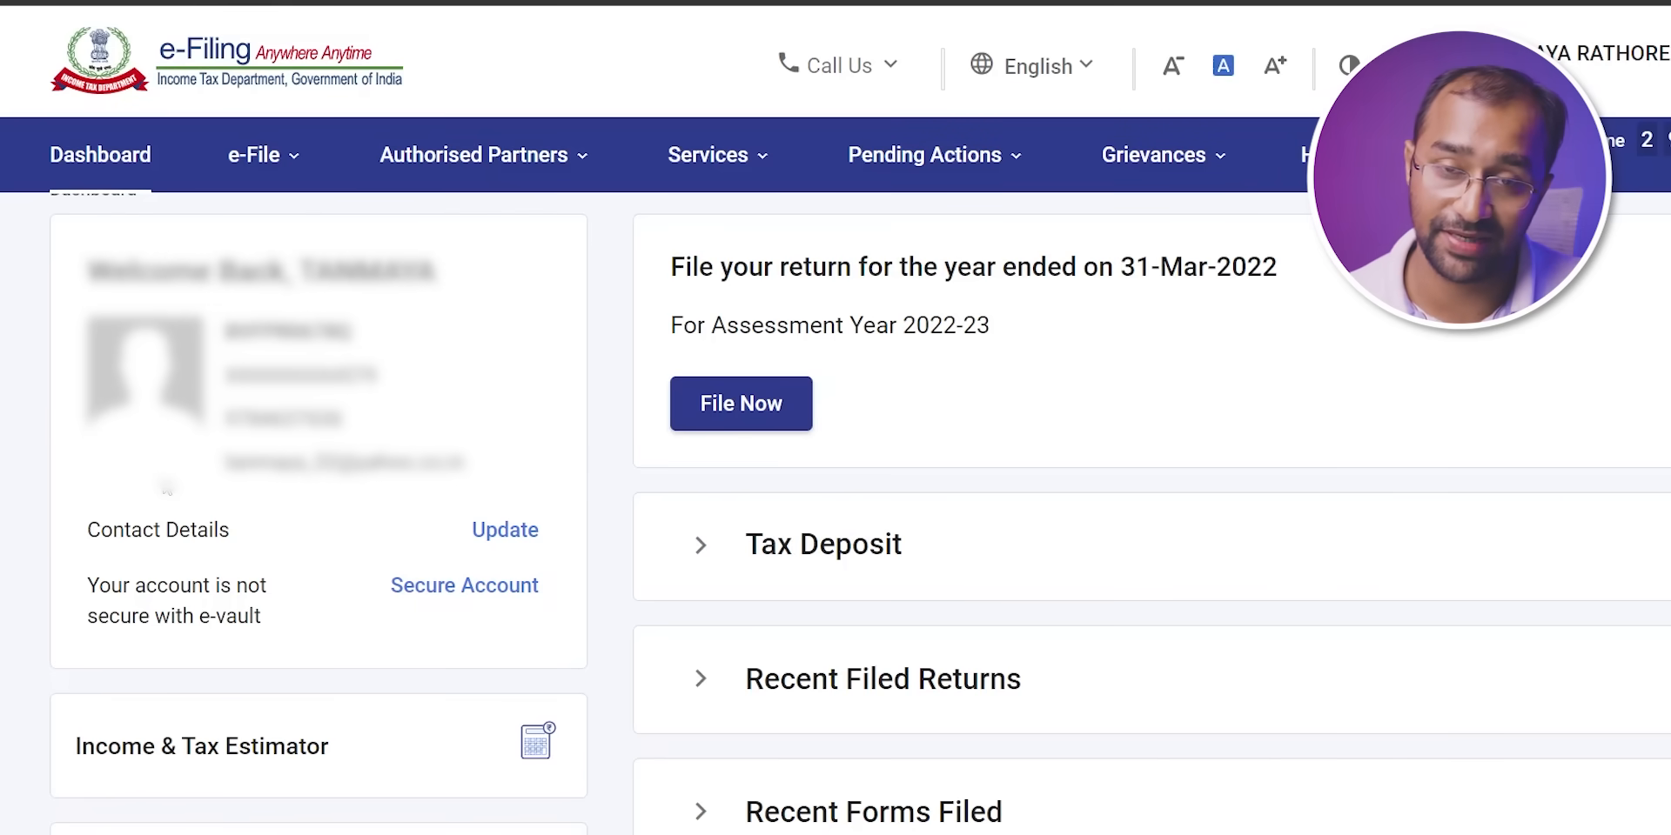
- Go to the Form 26AS page on TRACES from the e-Filing portal's income tax return options
mouse_move(272, 163)
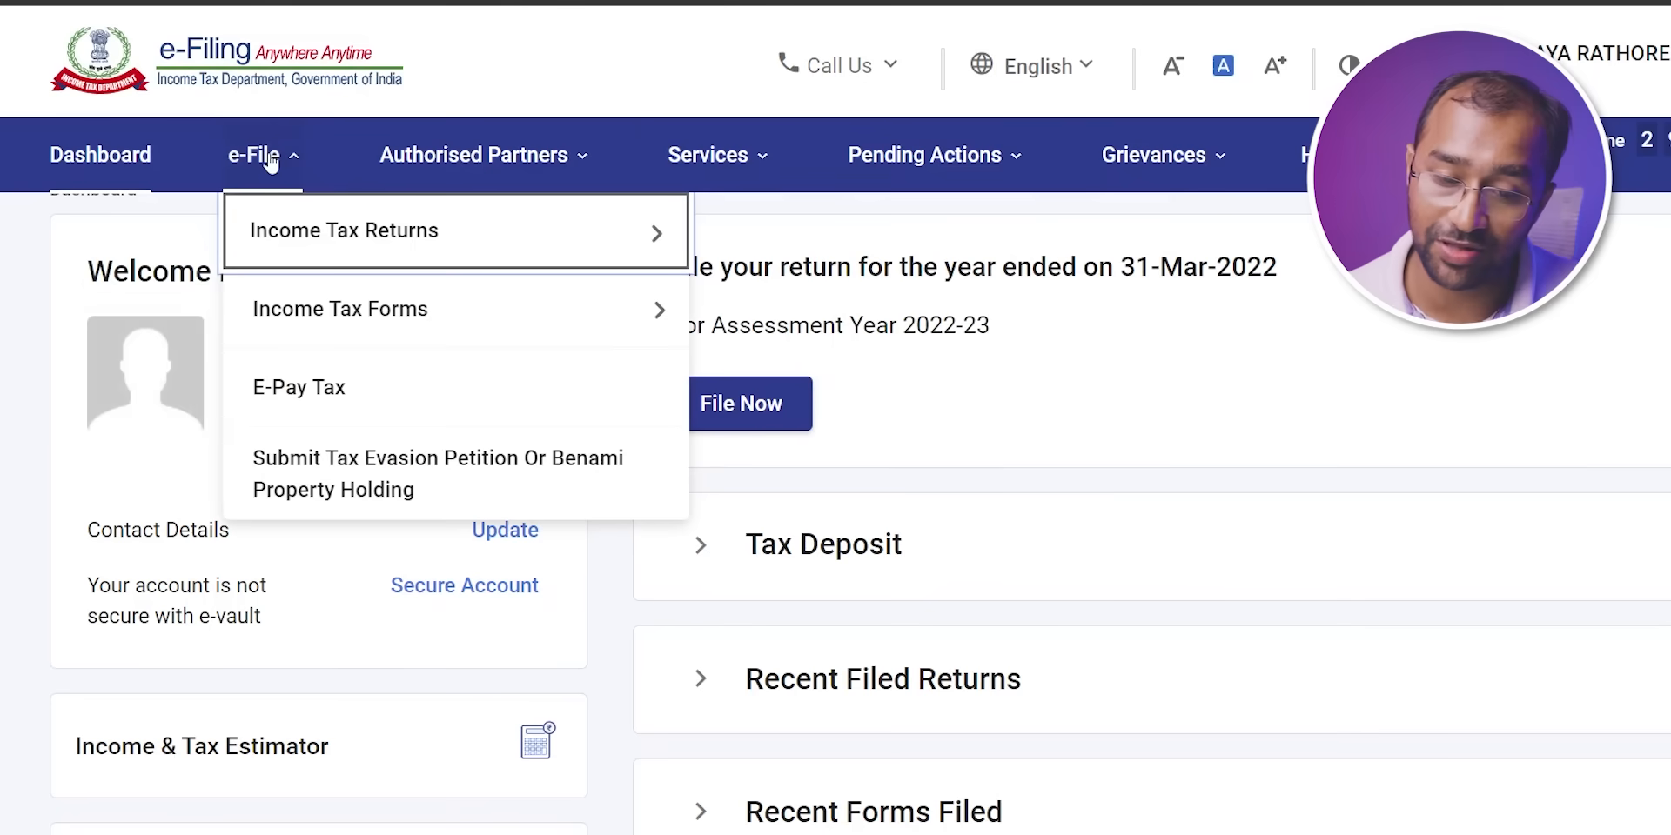
mouse_move(288, 232)
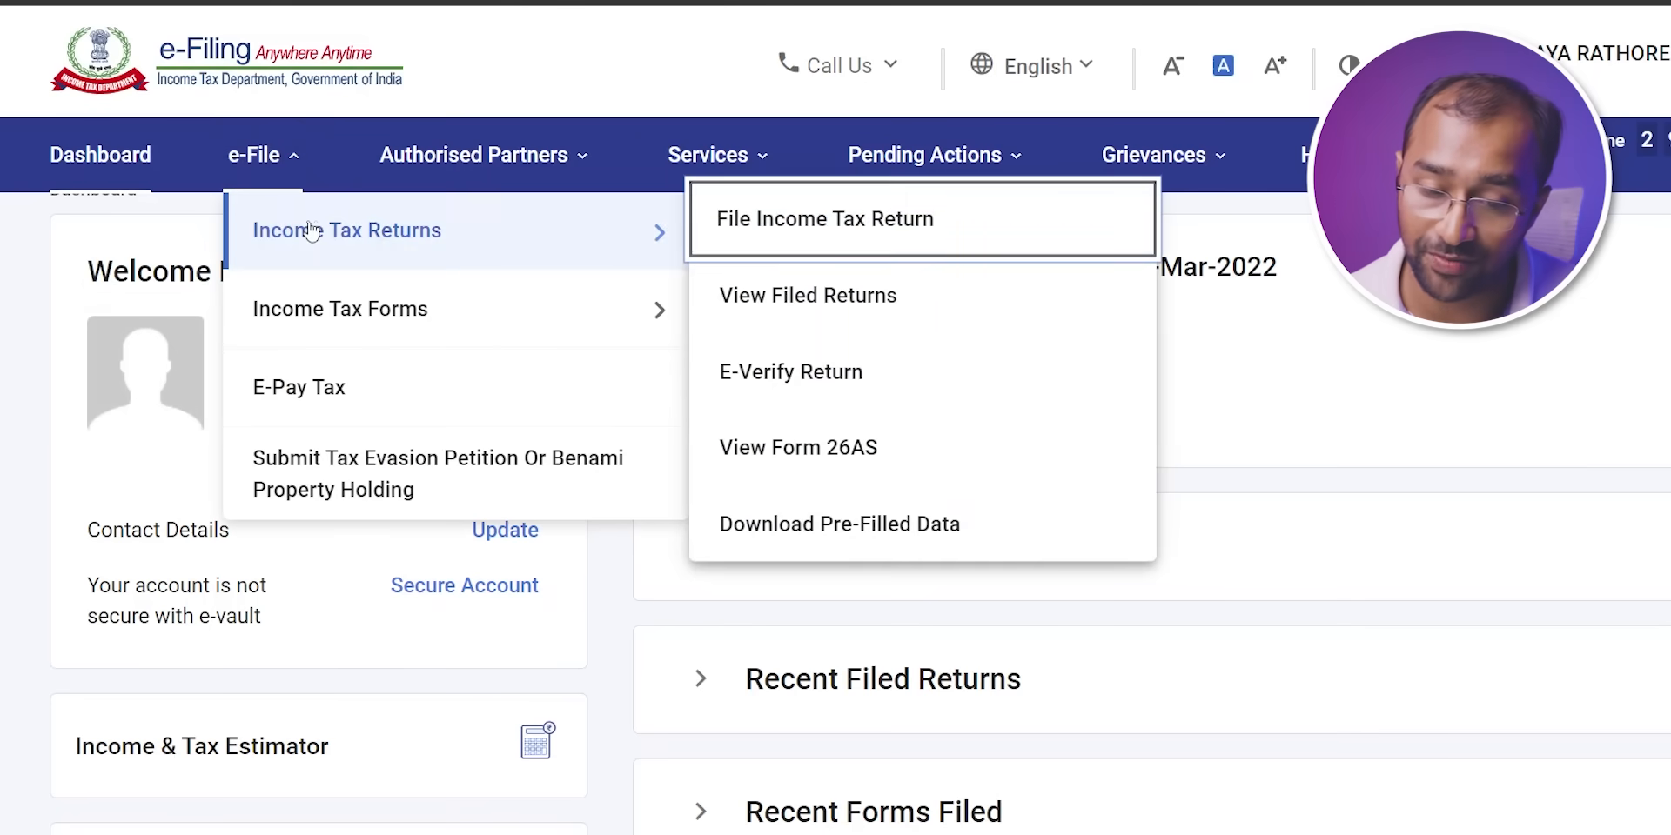
left_click(863, 456)
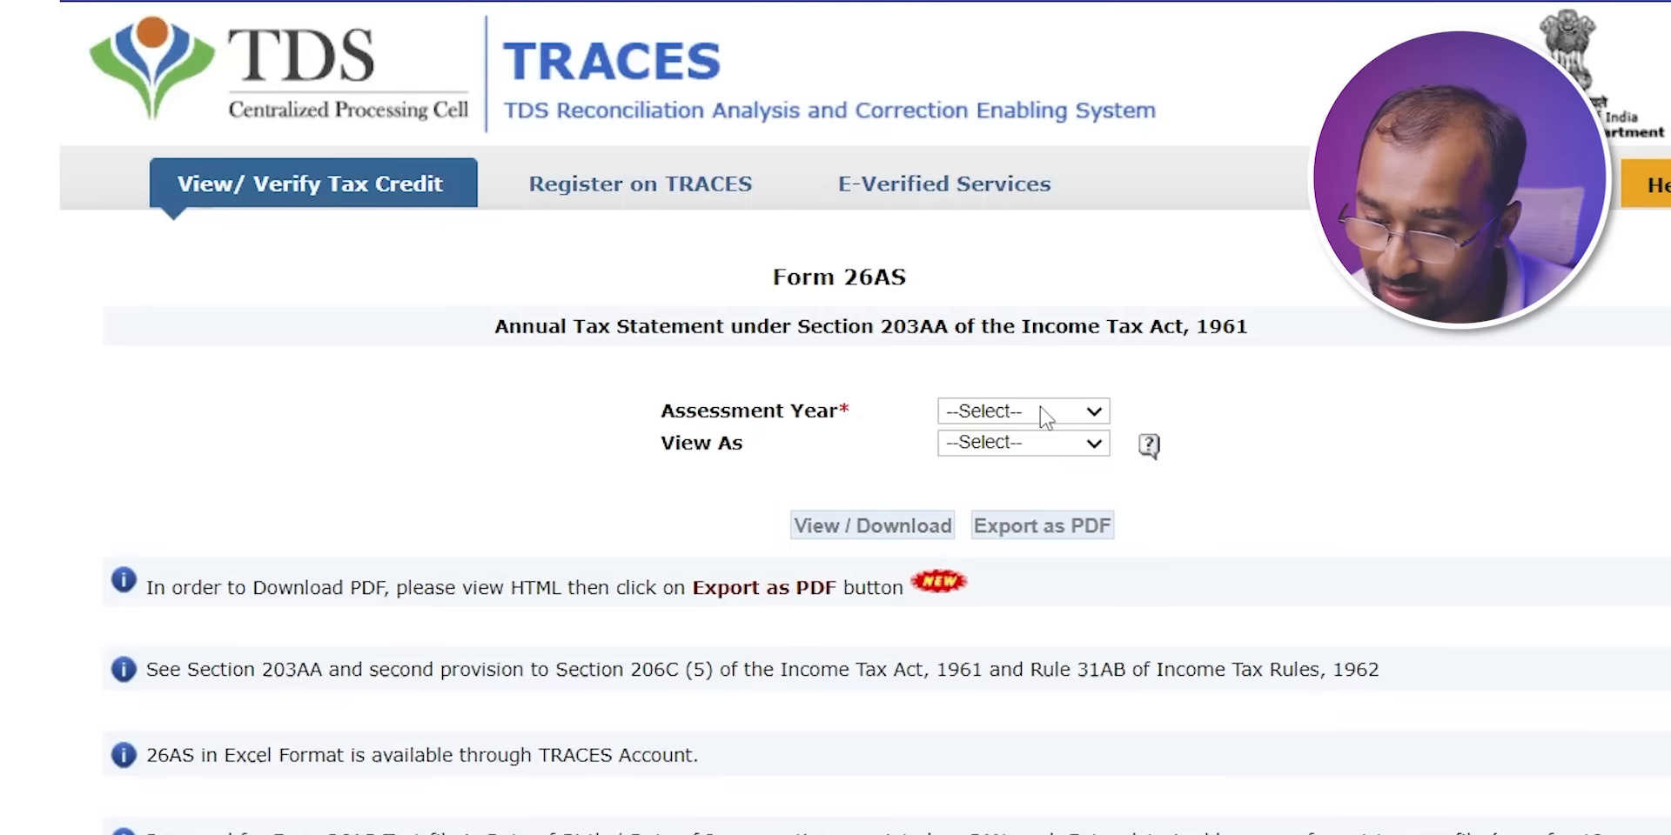
- View Form 26AS for assessment year 2022-23 in HTML format
left_click(955, 313)
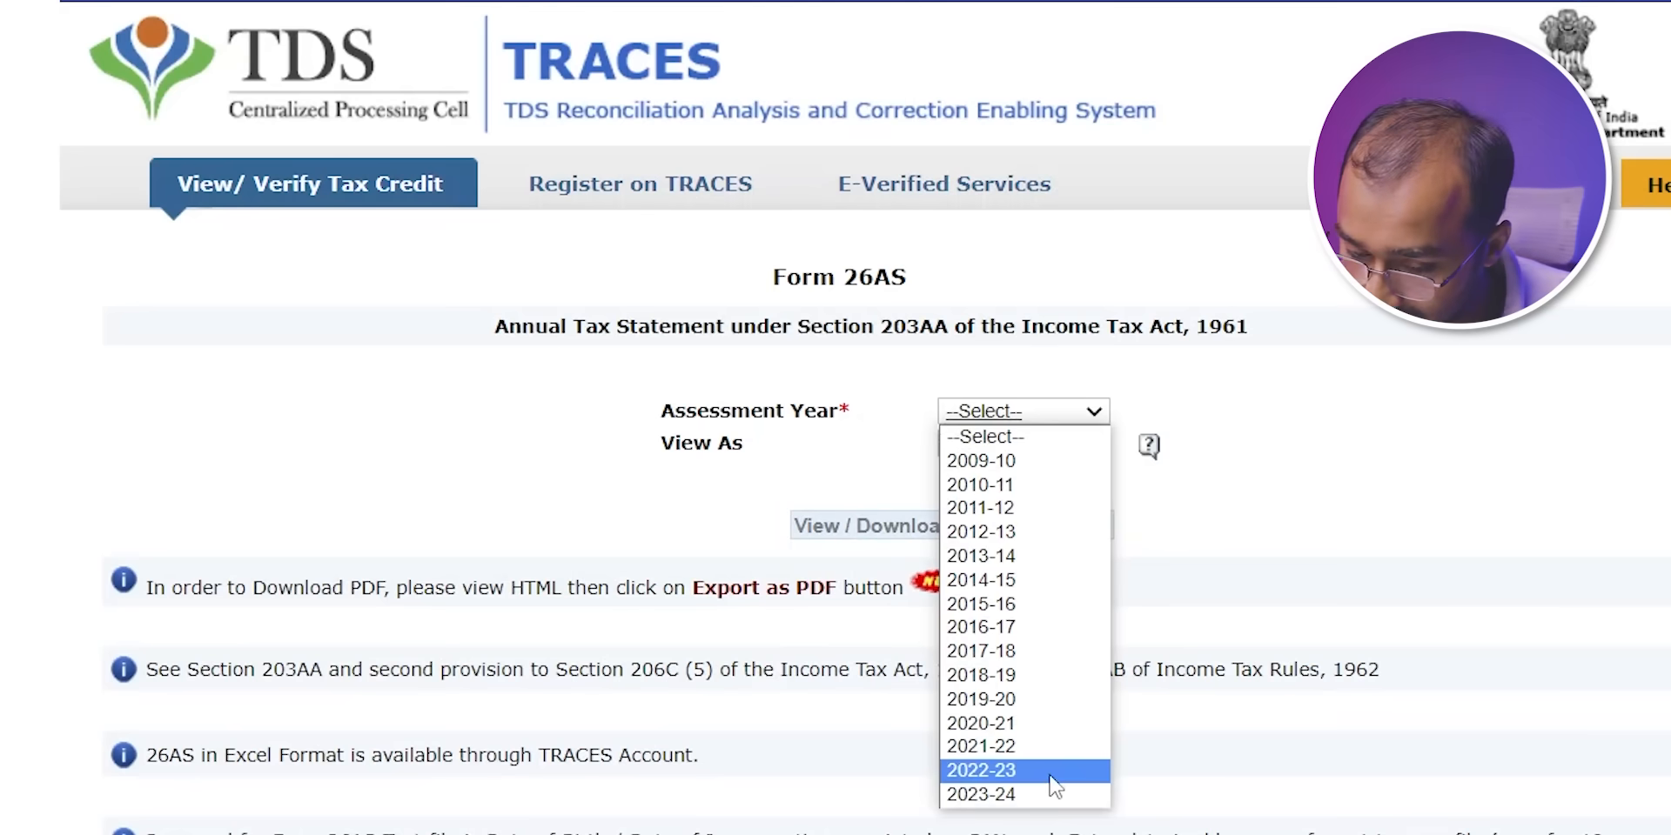
left_click(1055, 771)
left_click(1063, 446)
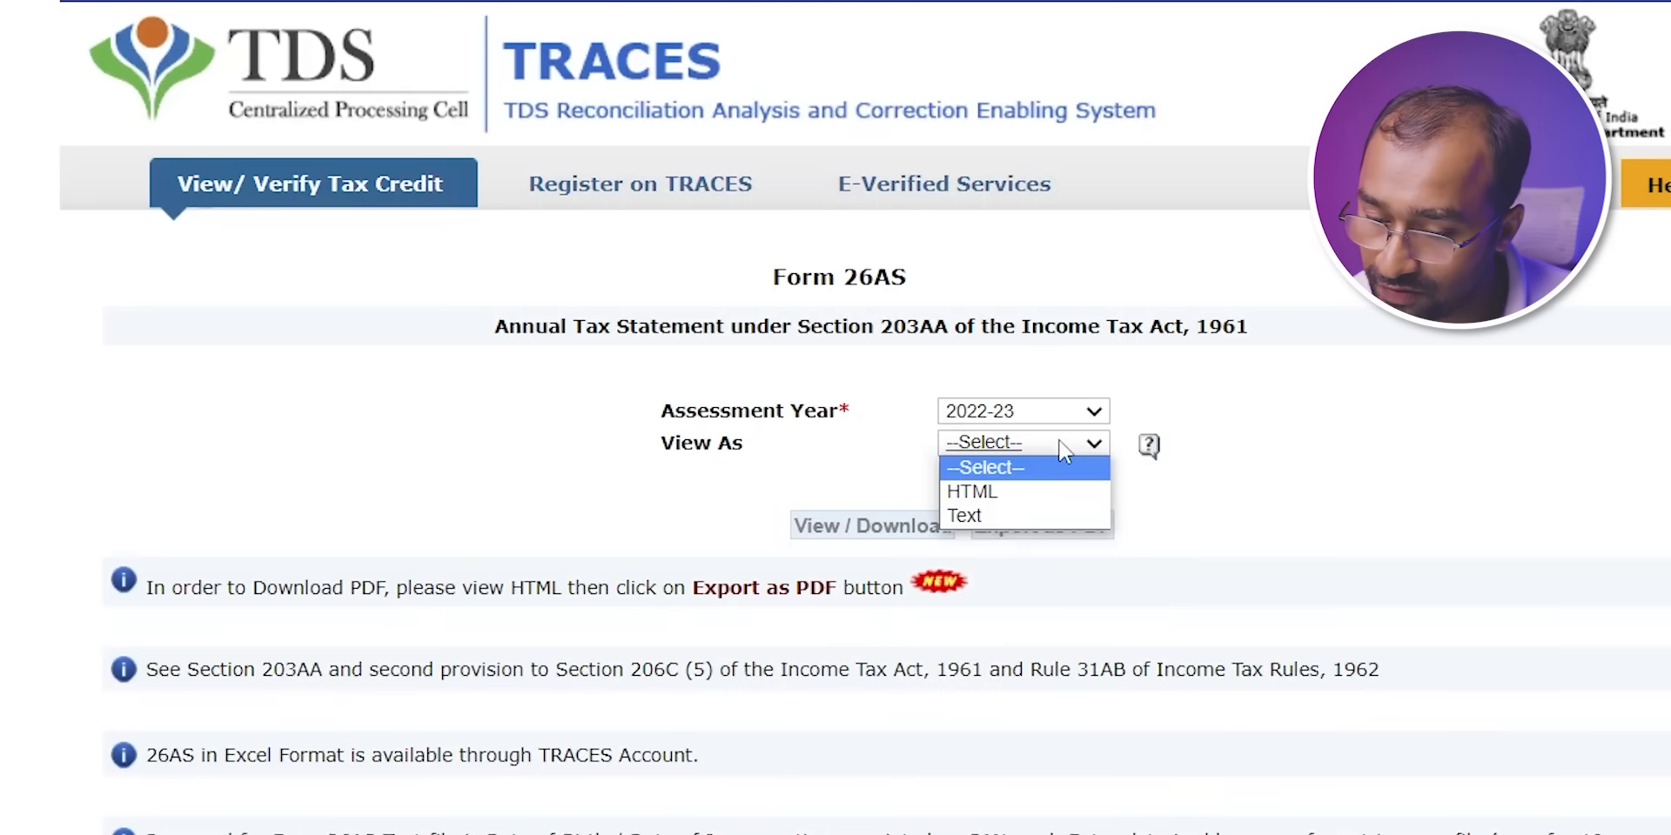
left_click(1040, 492)
left_click(881, 538)
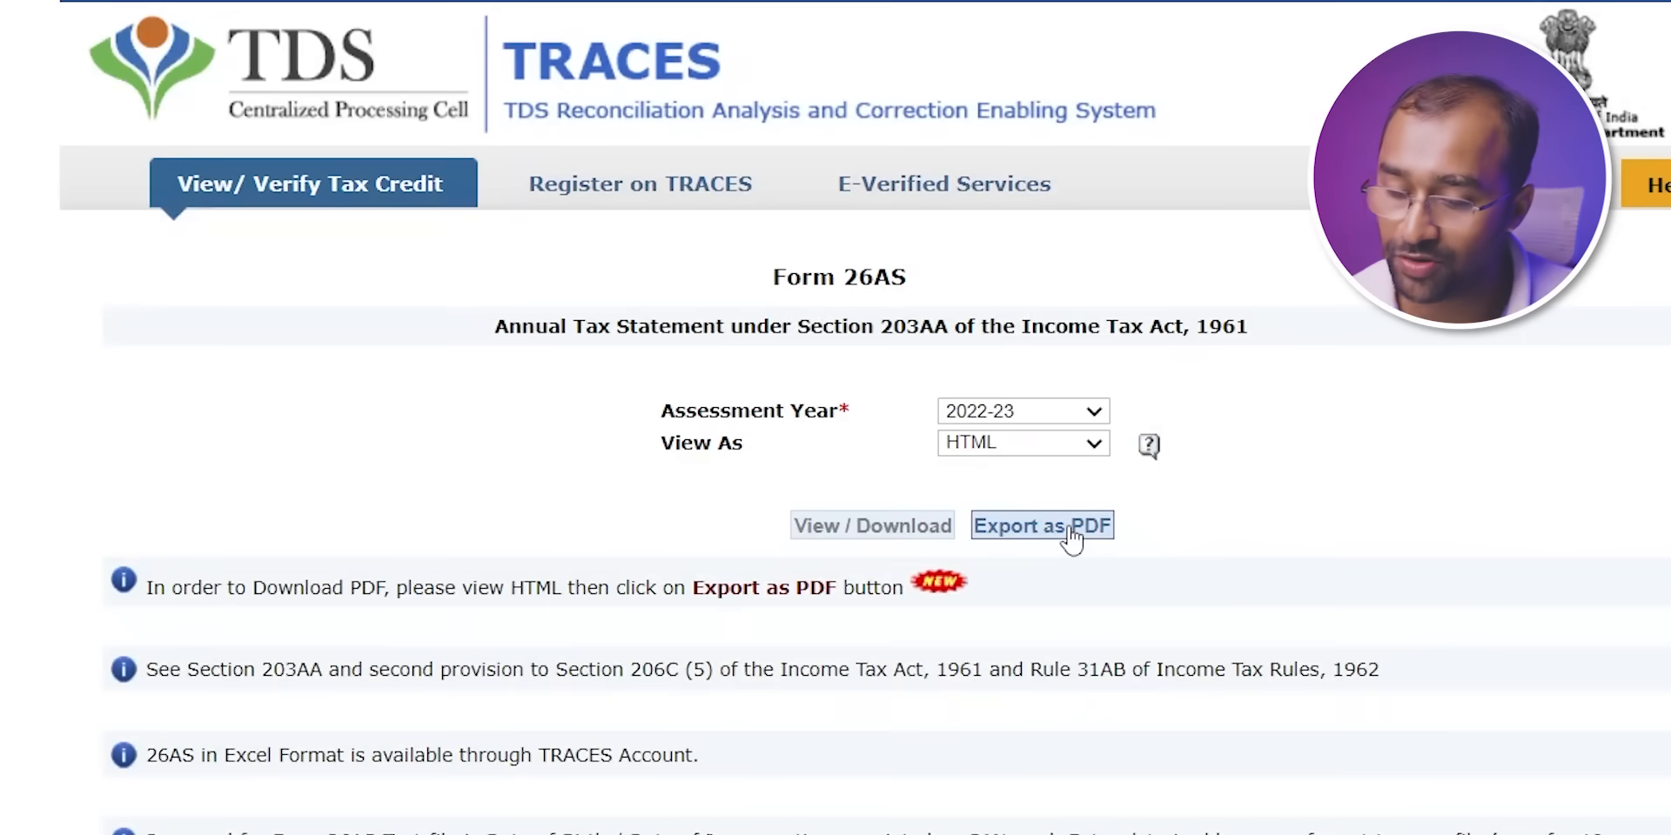
- Export Form 26AS as a PDF and review its Part A details of tax deducted at source
left_click(1071, 537)
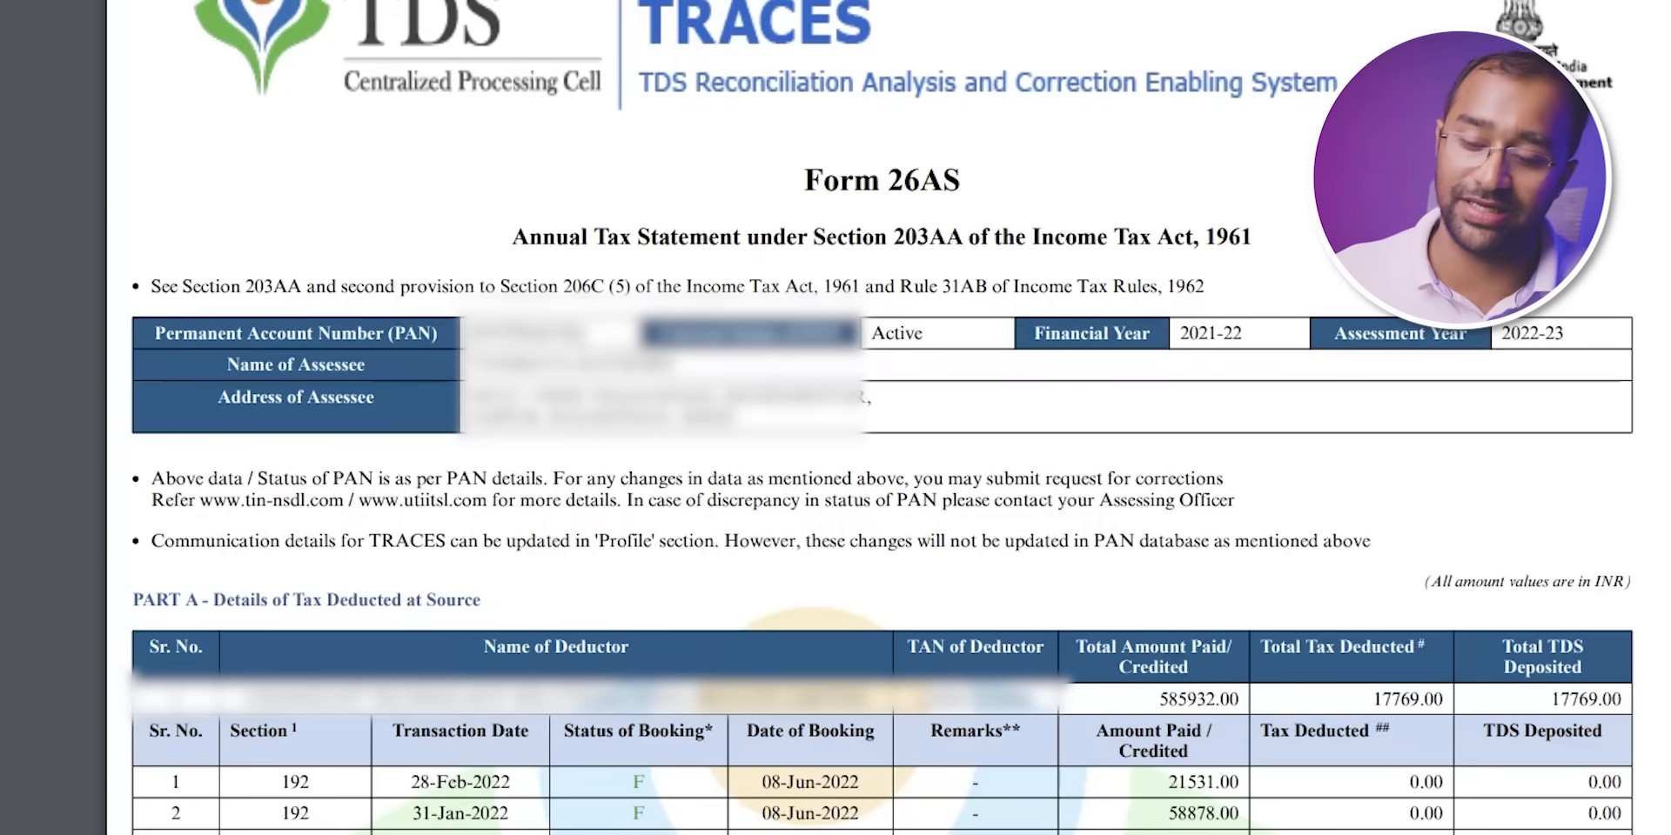
scroll(398, 402, "down", 3)
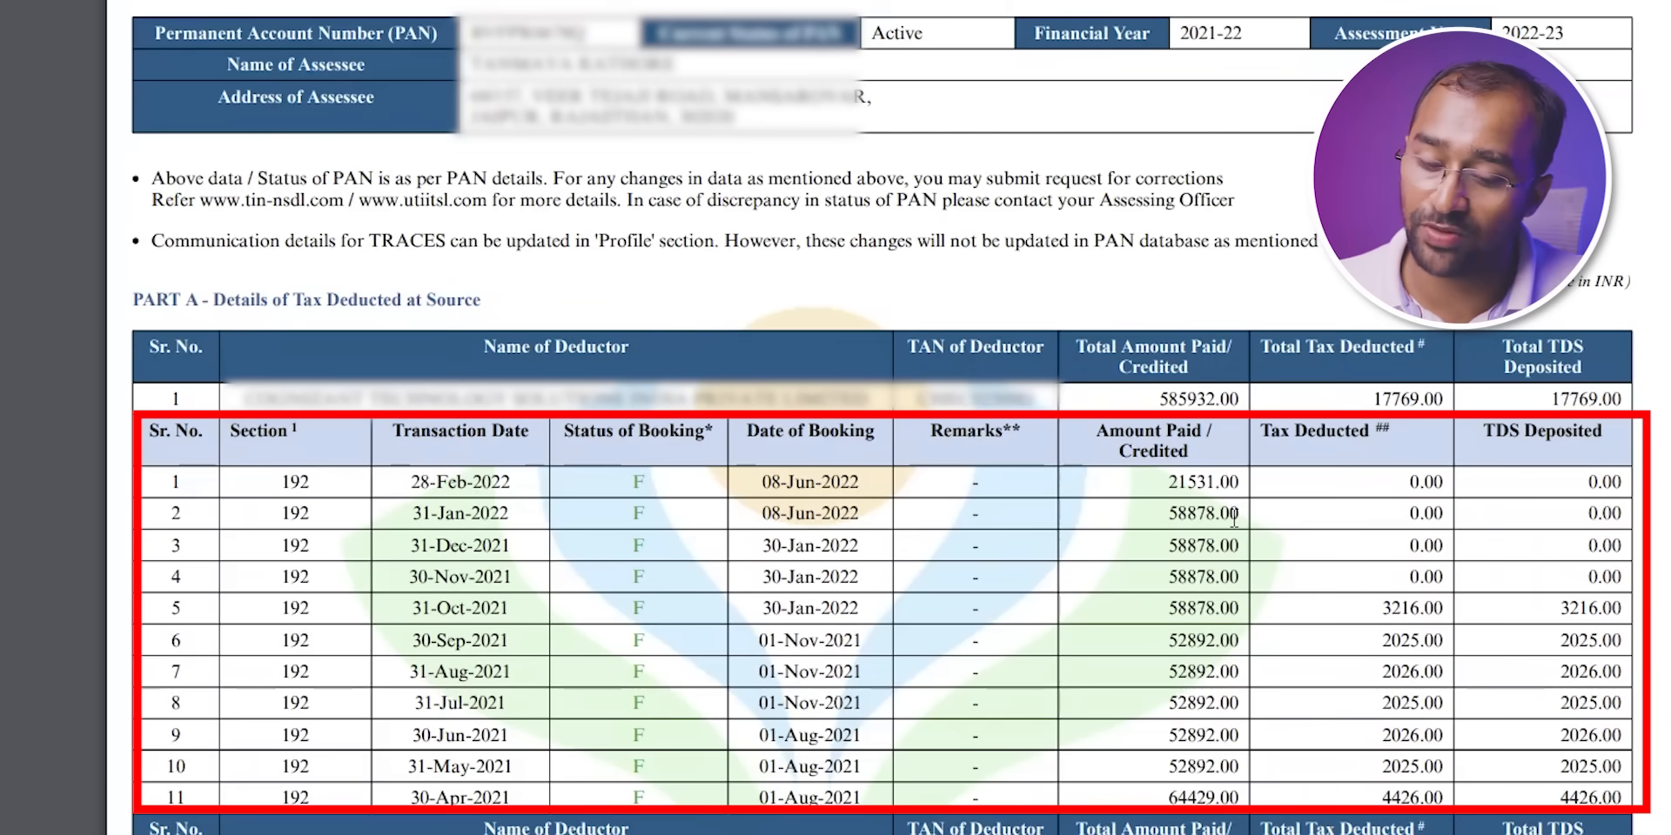
scroll(1234, 520, "down", 5)
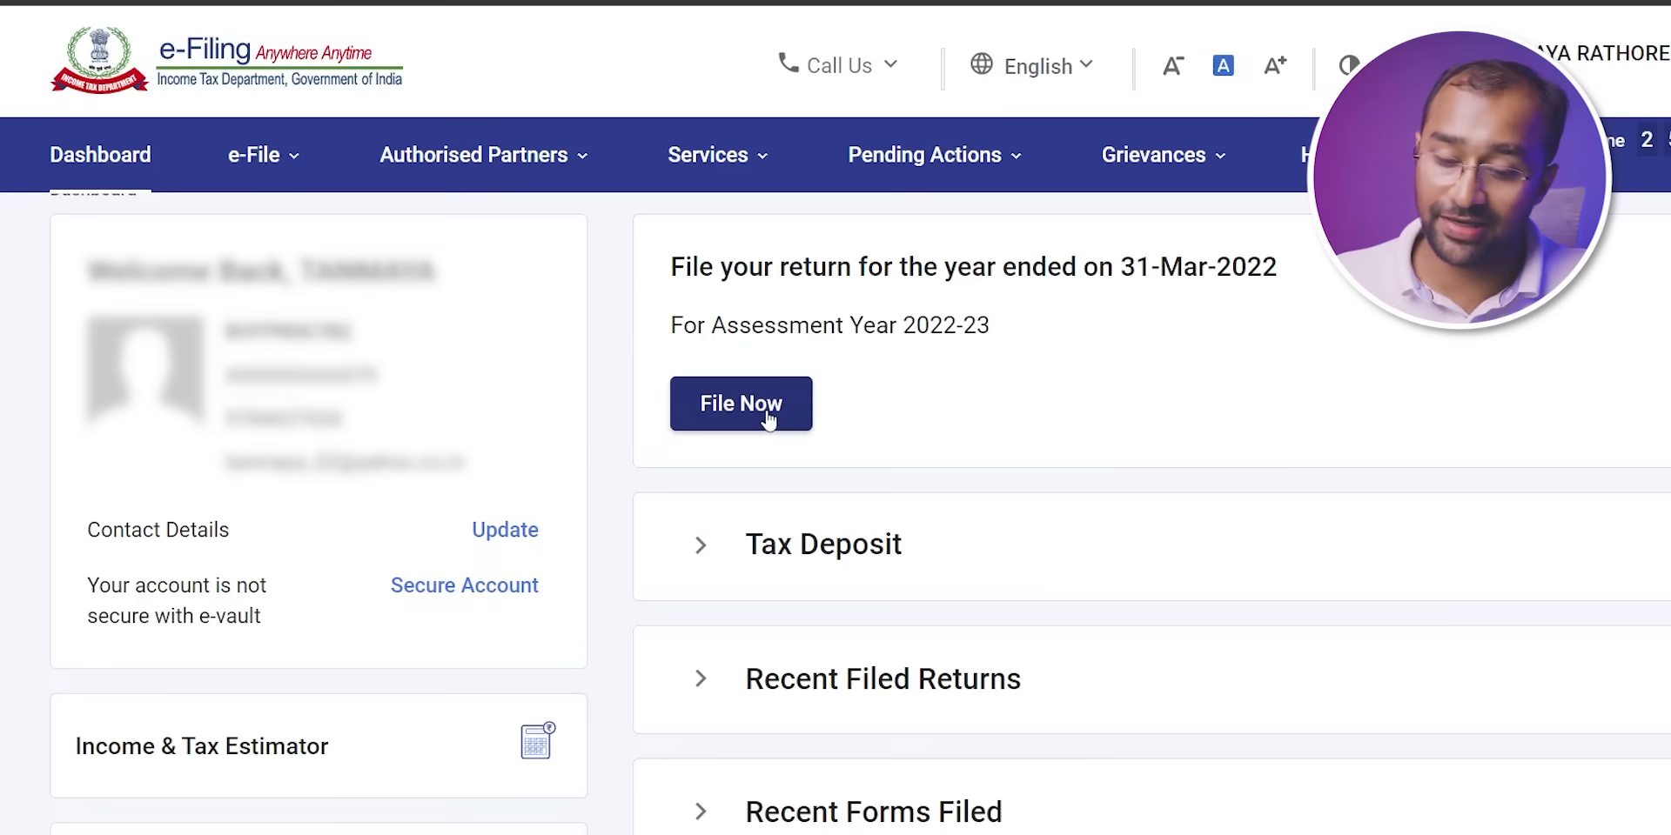
- Start a new online income tax return filing for assessment year 2022-23 and continue past the taxpayer status selection
left_click(767, 419)
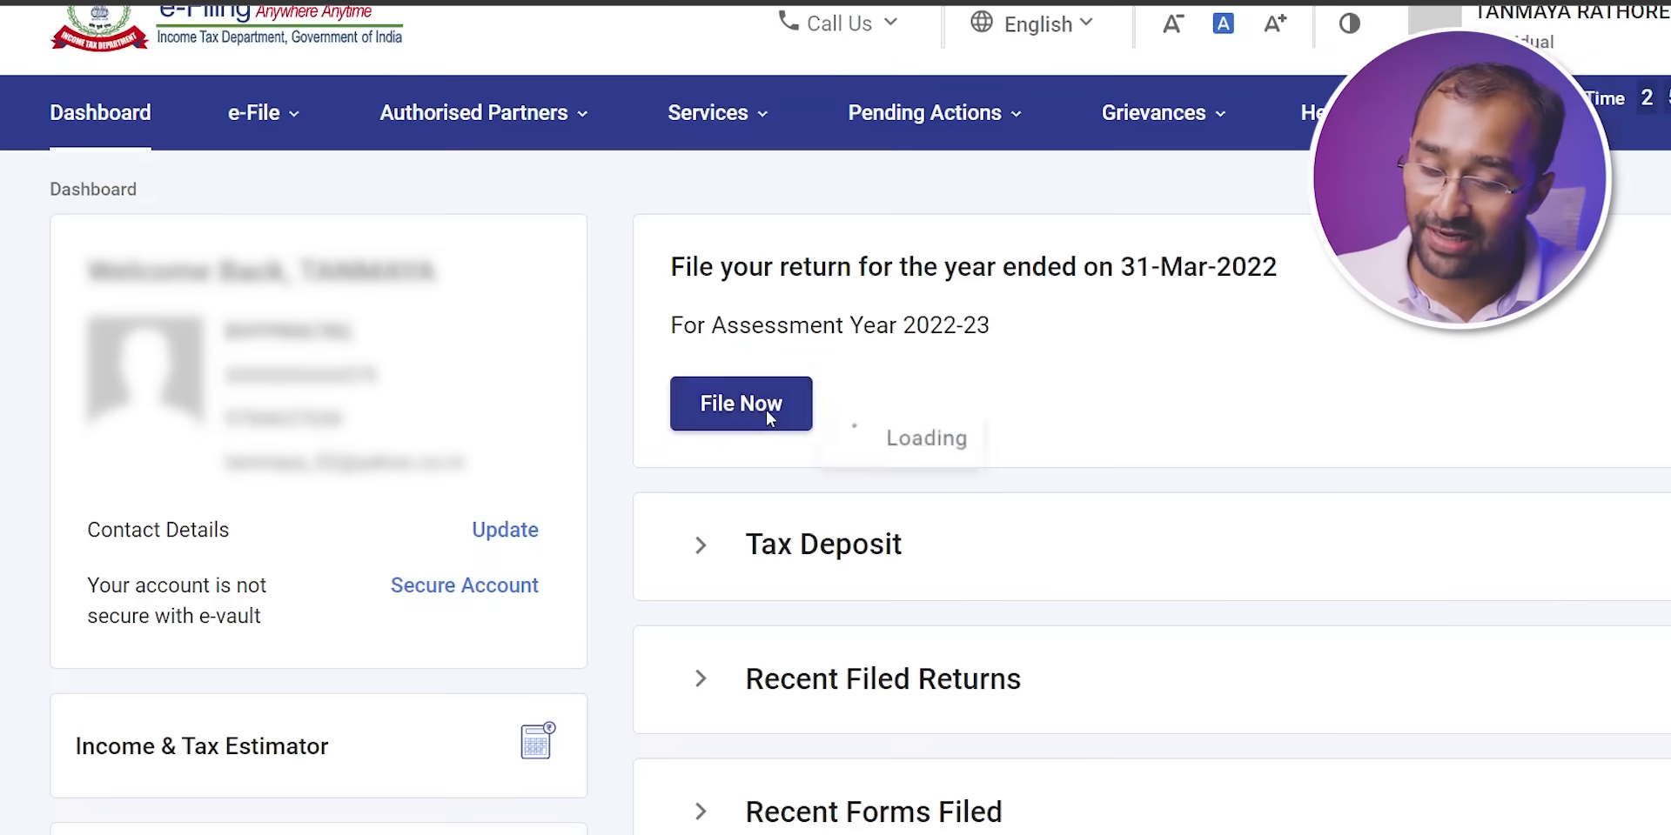
left_click(487, 474)
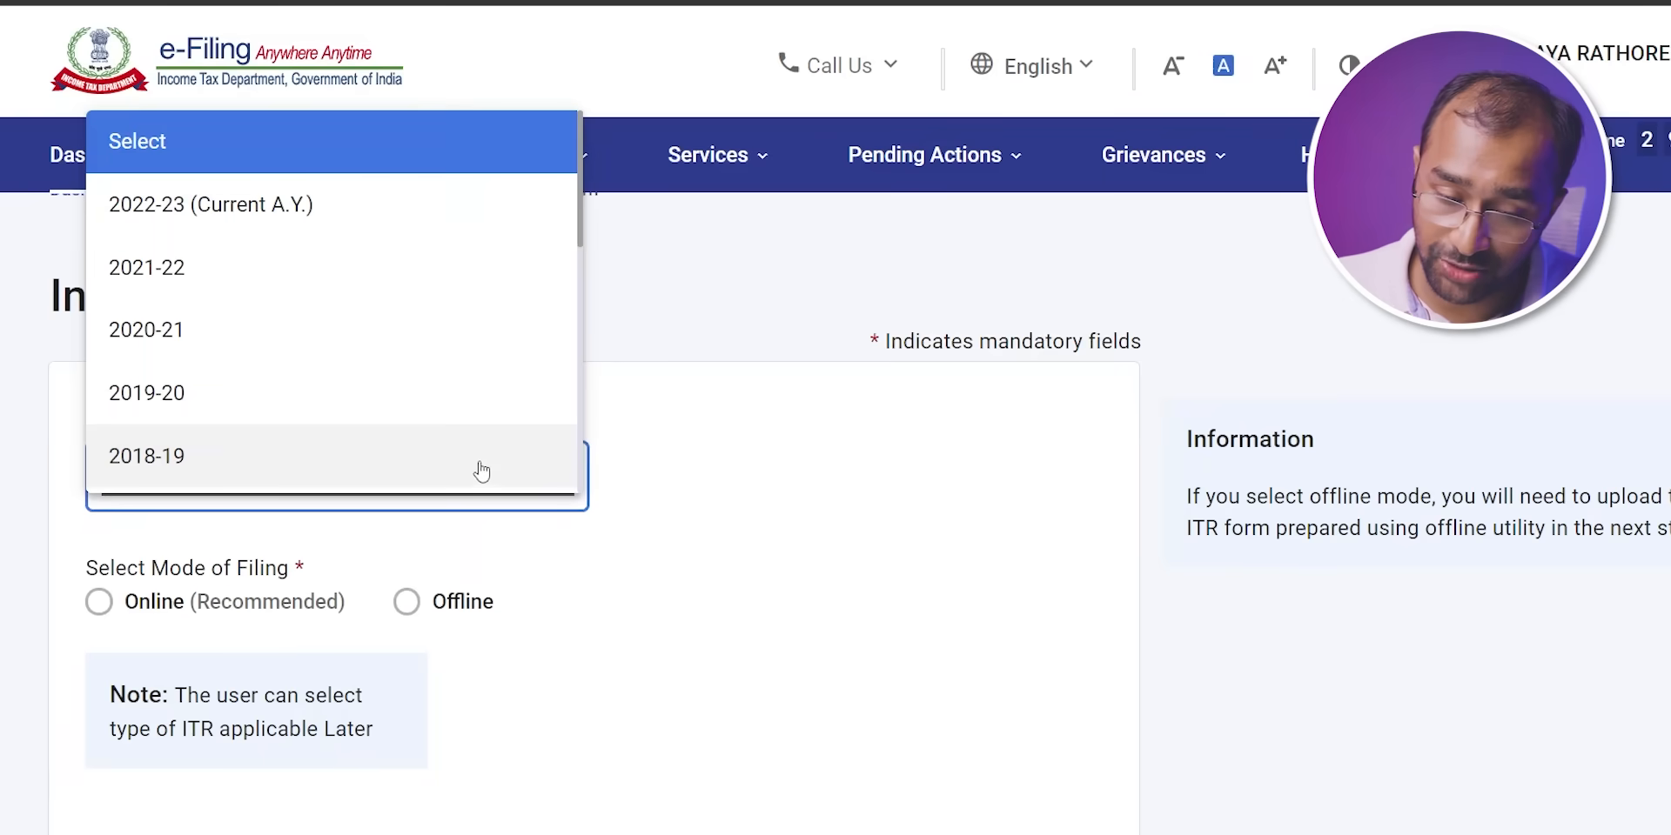
left_click(374, 206)
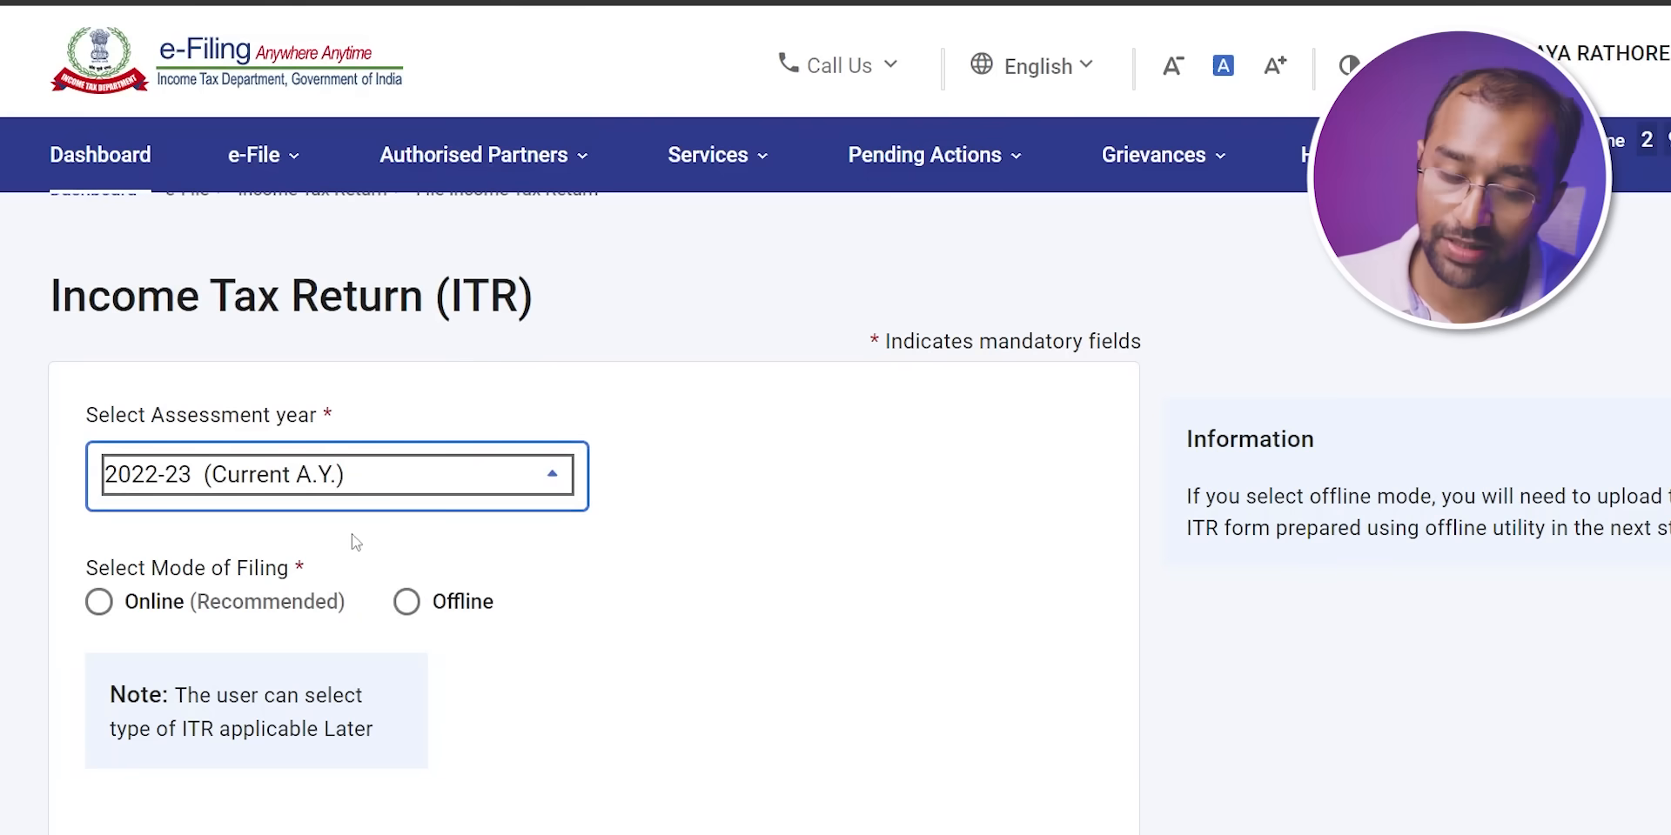
left_click(99, 600)
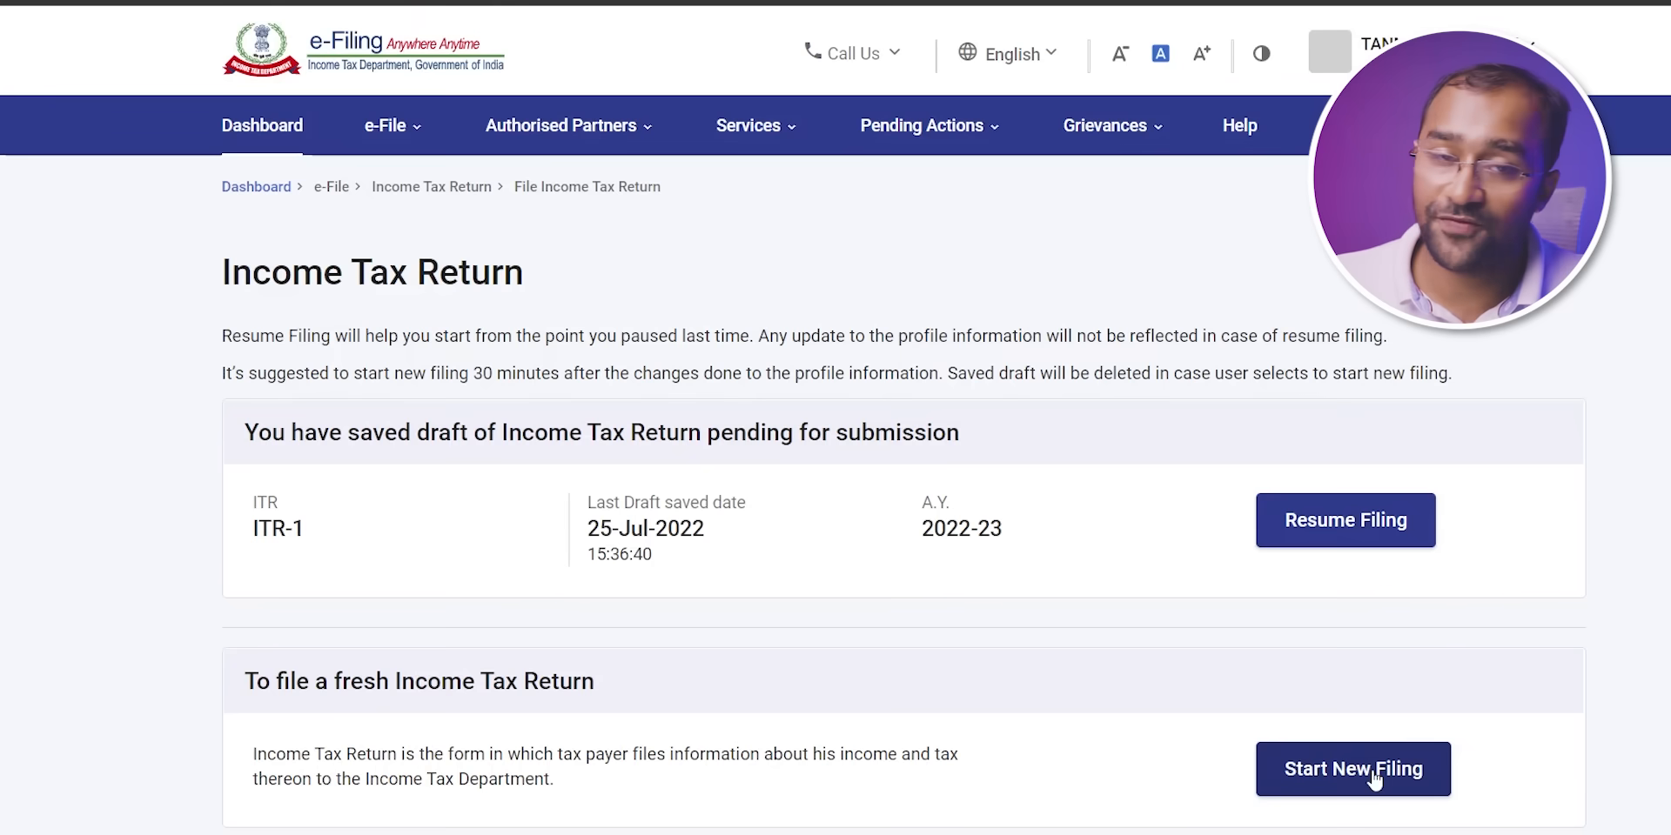
left_click(1373, 777)
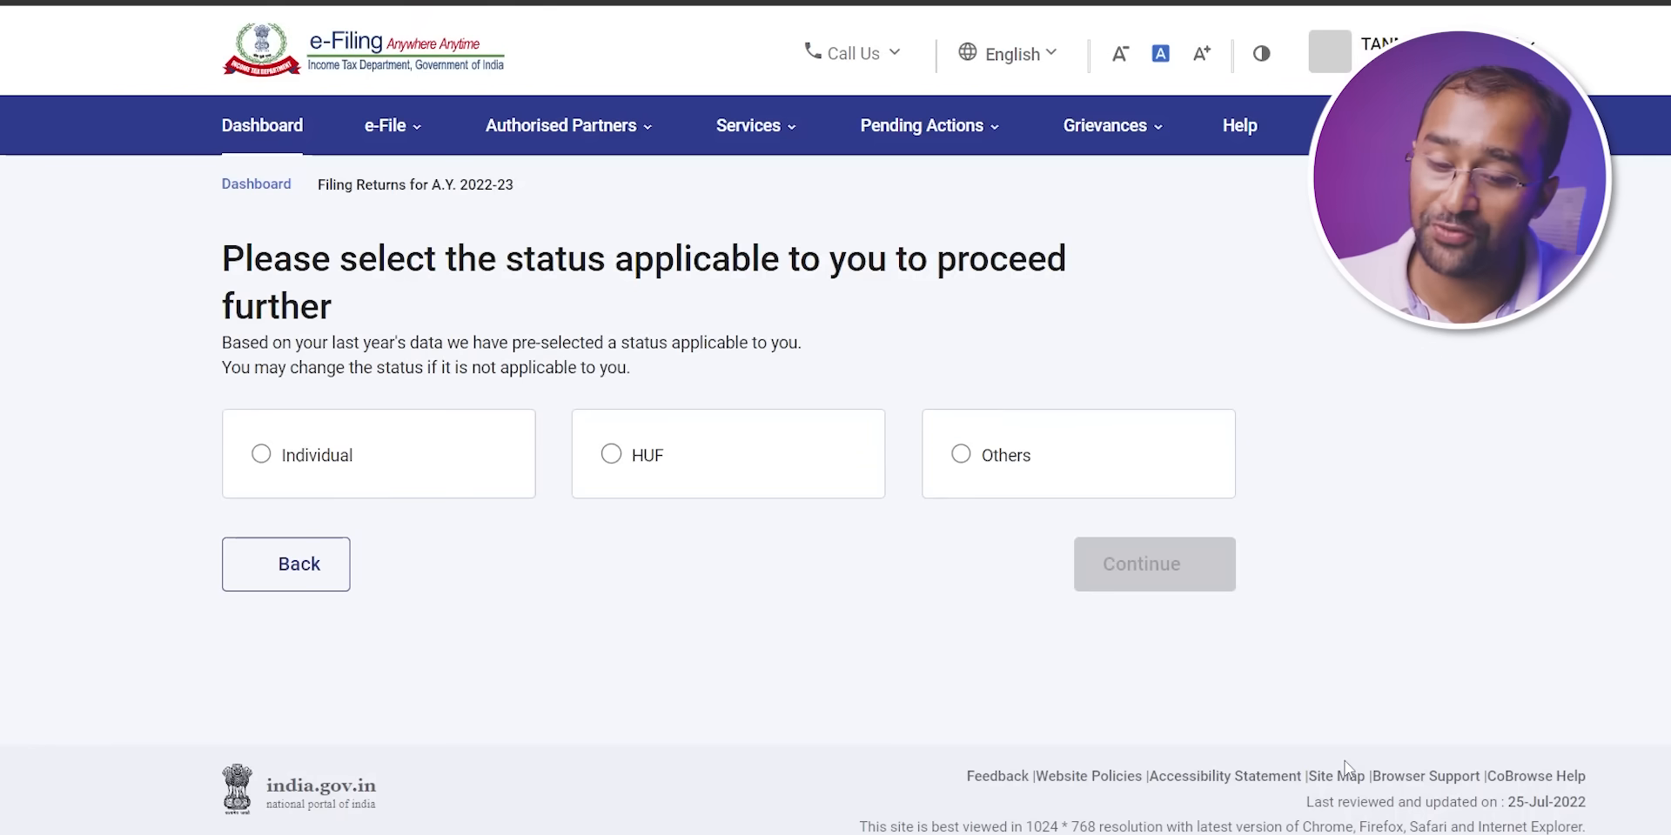
left_click(1137, 580)
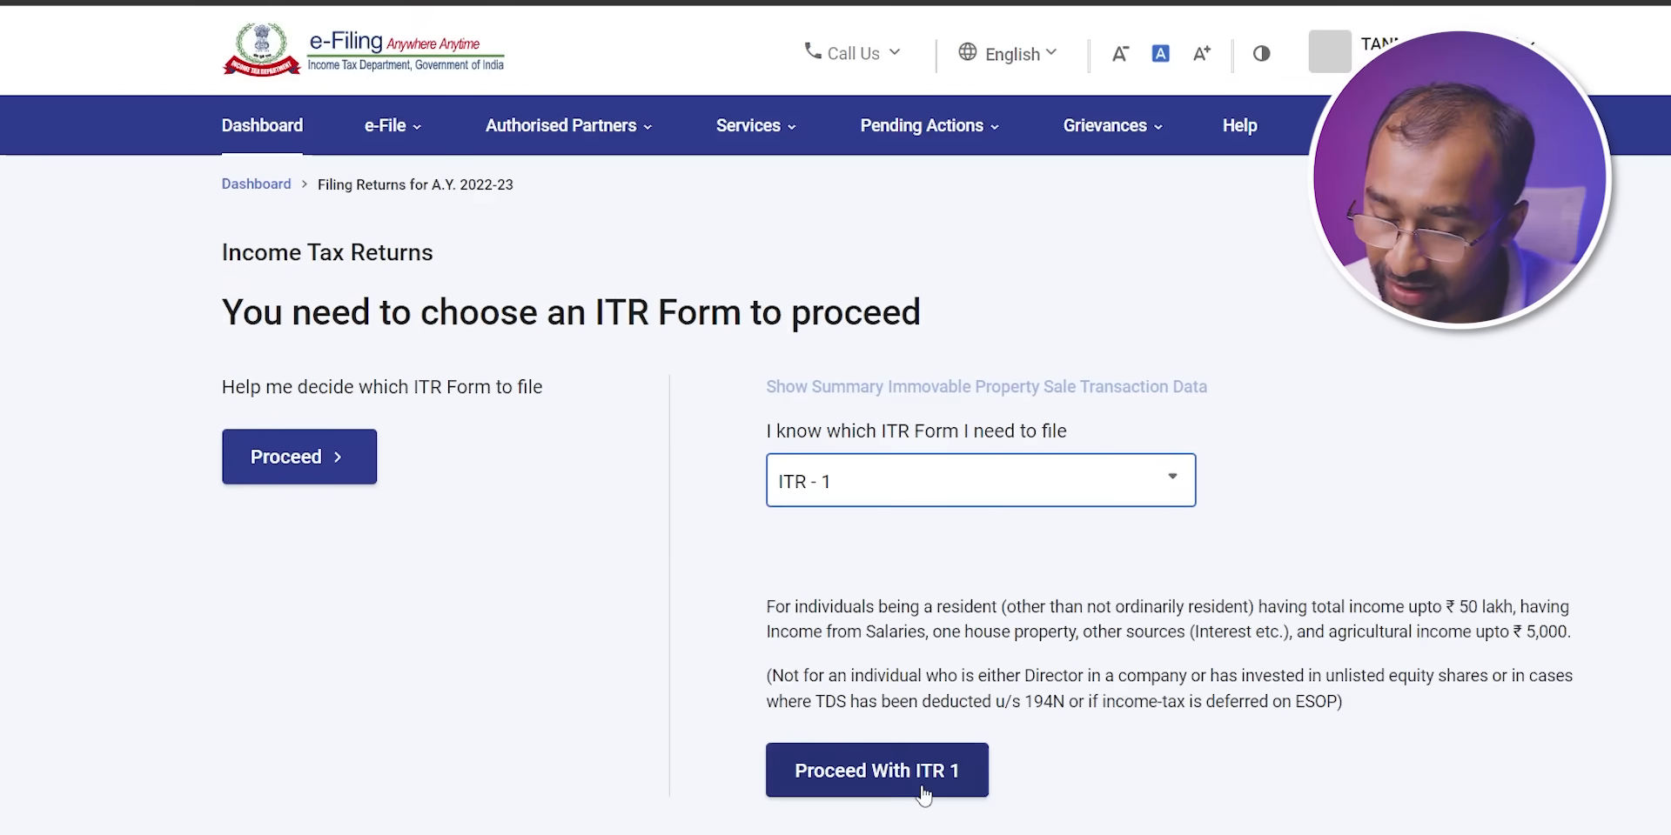
- Proceed with form ITR-1 and give taxable income above the basic exemption limit as the reason for filing
left_click(924, 794)
left_click(649, 575)
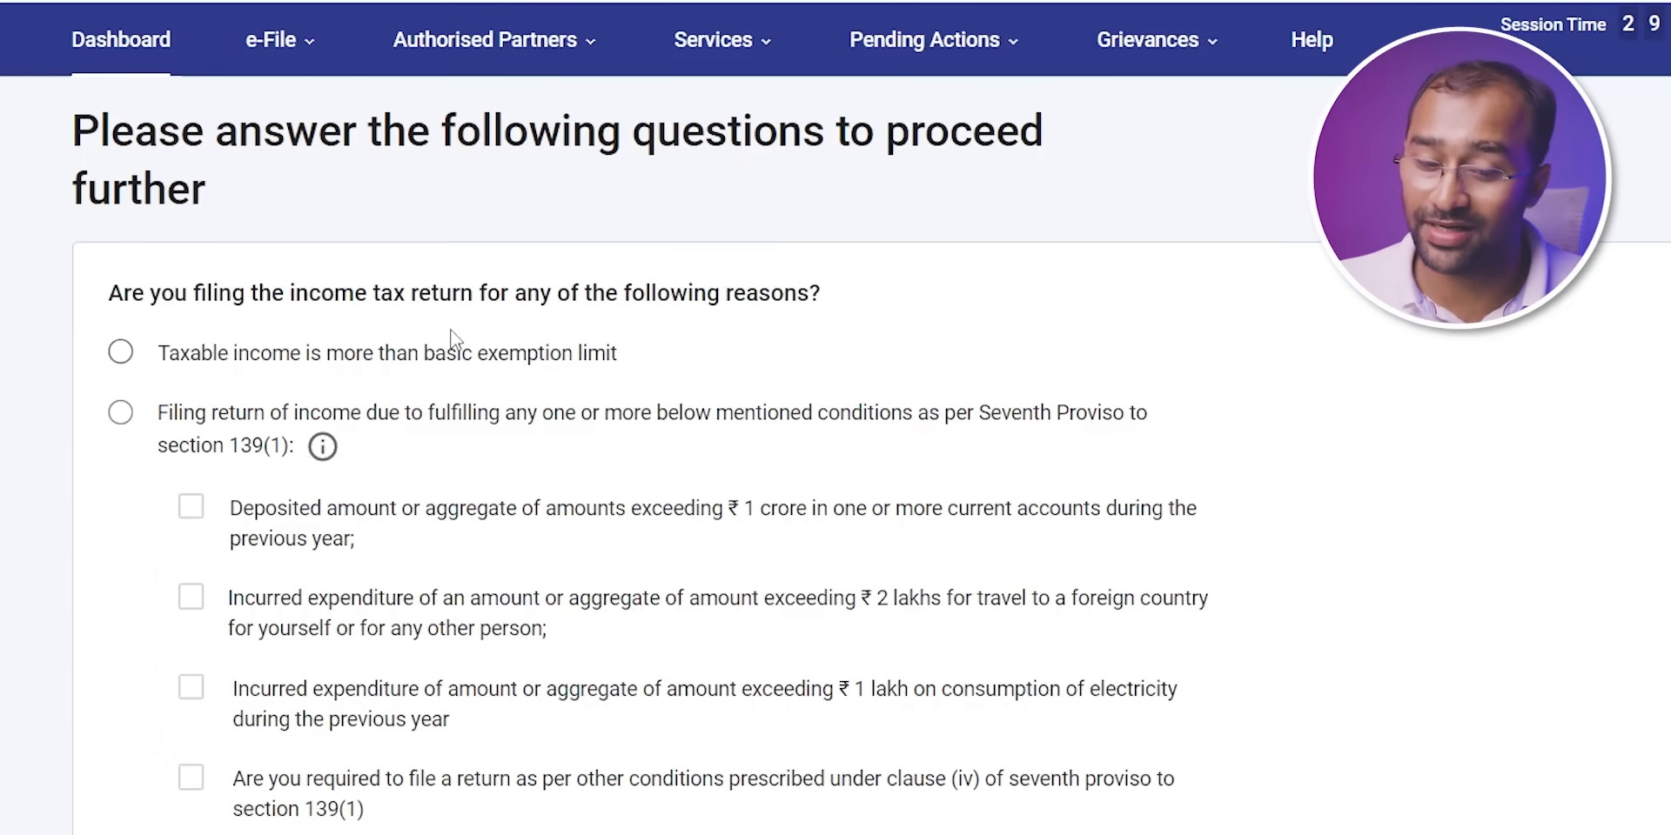
left_click(396, 357)
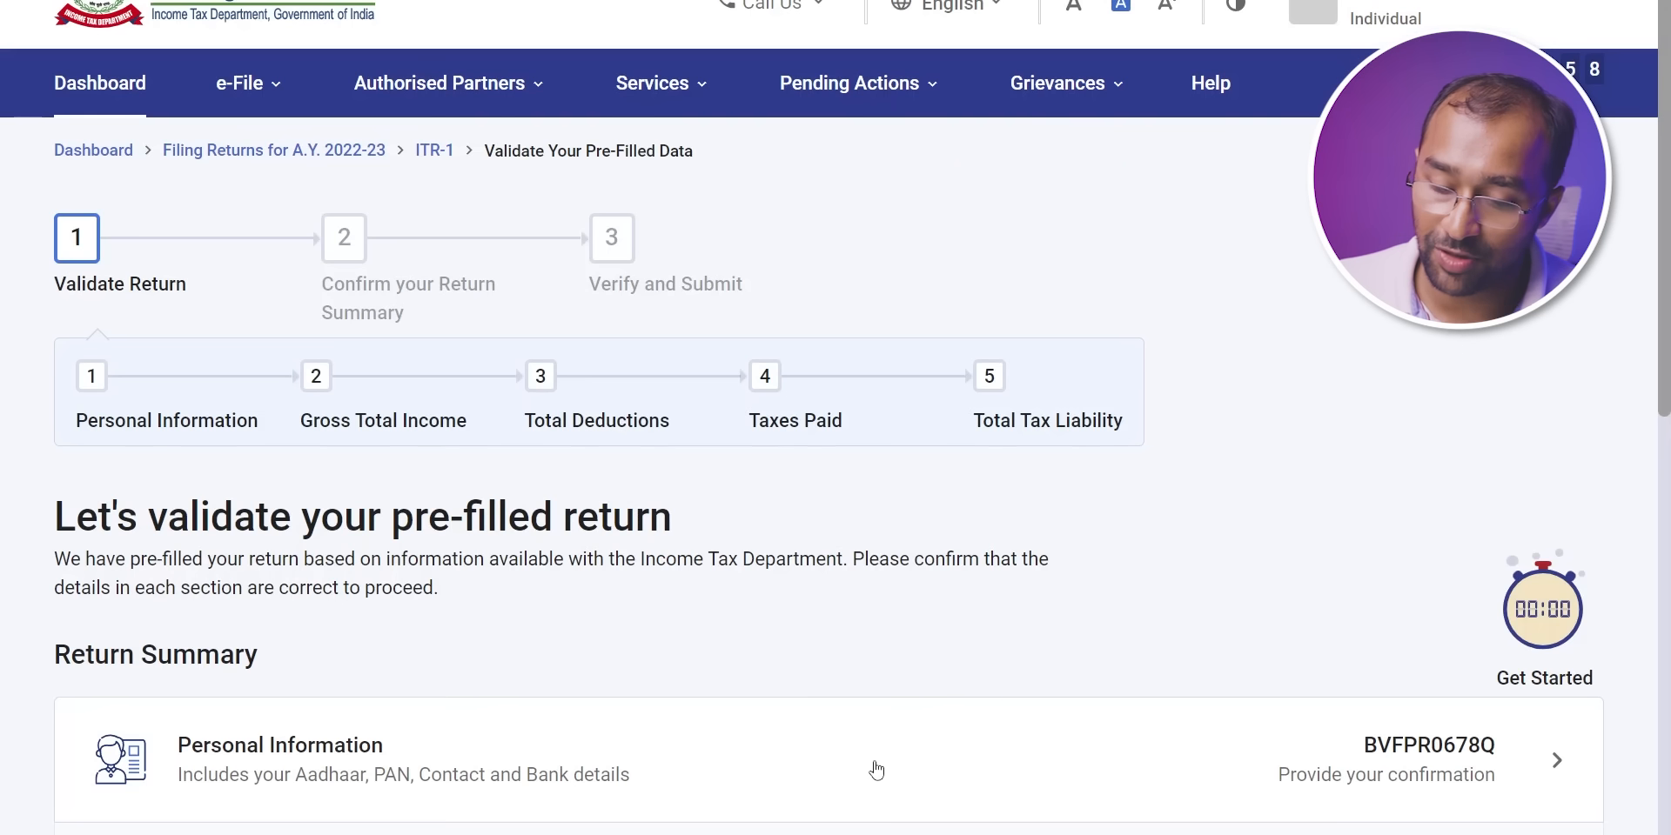
- Open the Personal Information section, check the profile and contact details, and set the nature of employment to Others
left_click(868, 771)
scroll(757, 675, "down", 5)
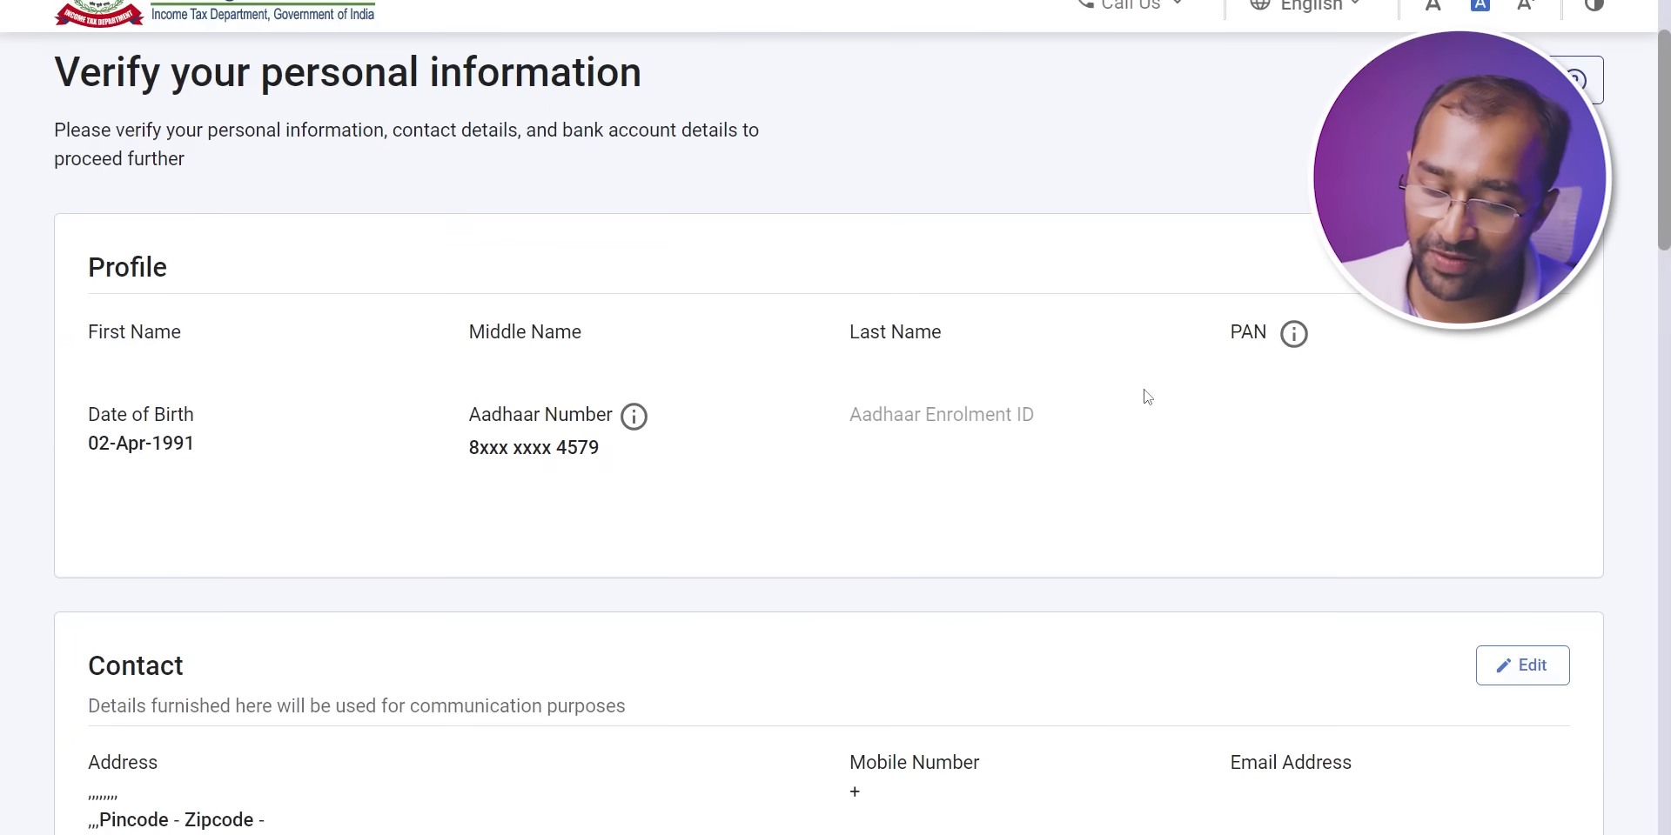
scroll(802, 470, "down", 3)
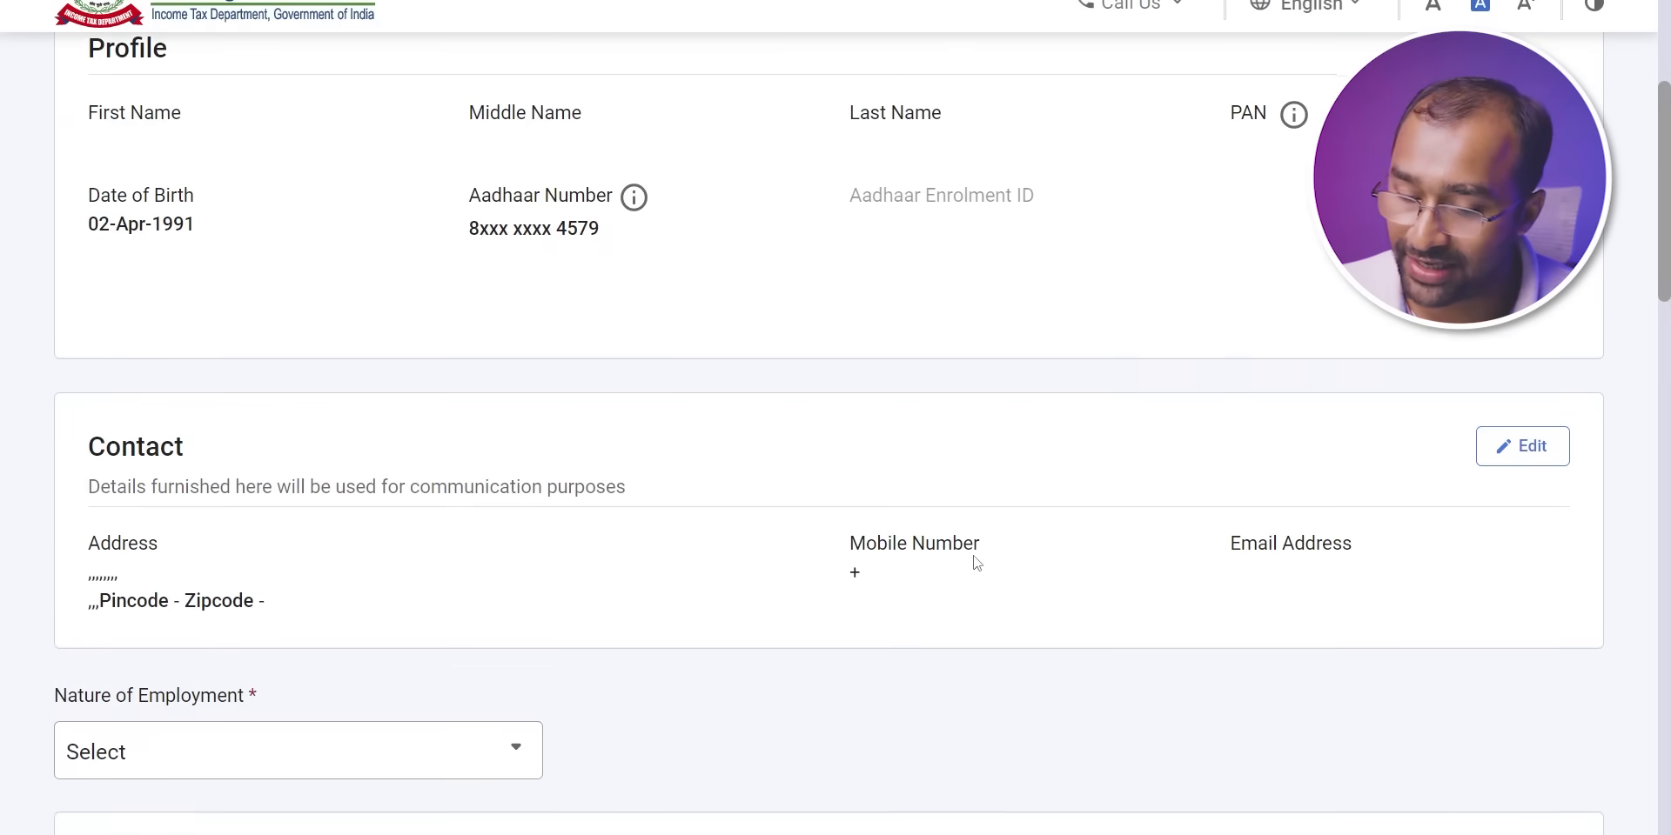
scroll(957, 564, "down", 3)
left_click(526, 533)
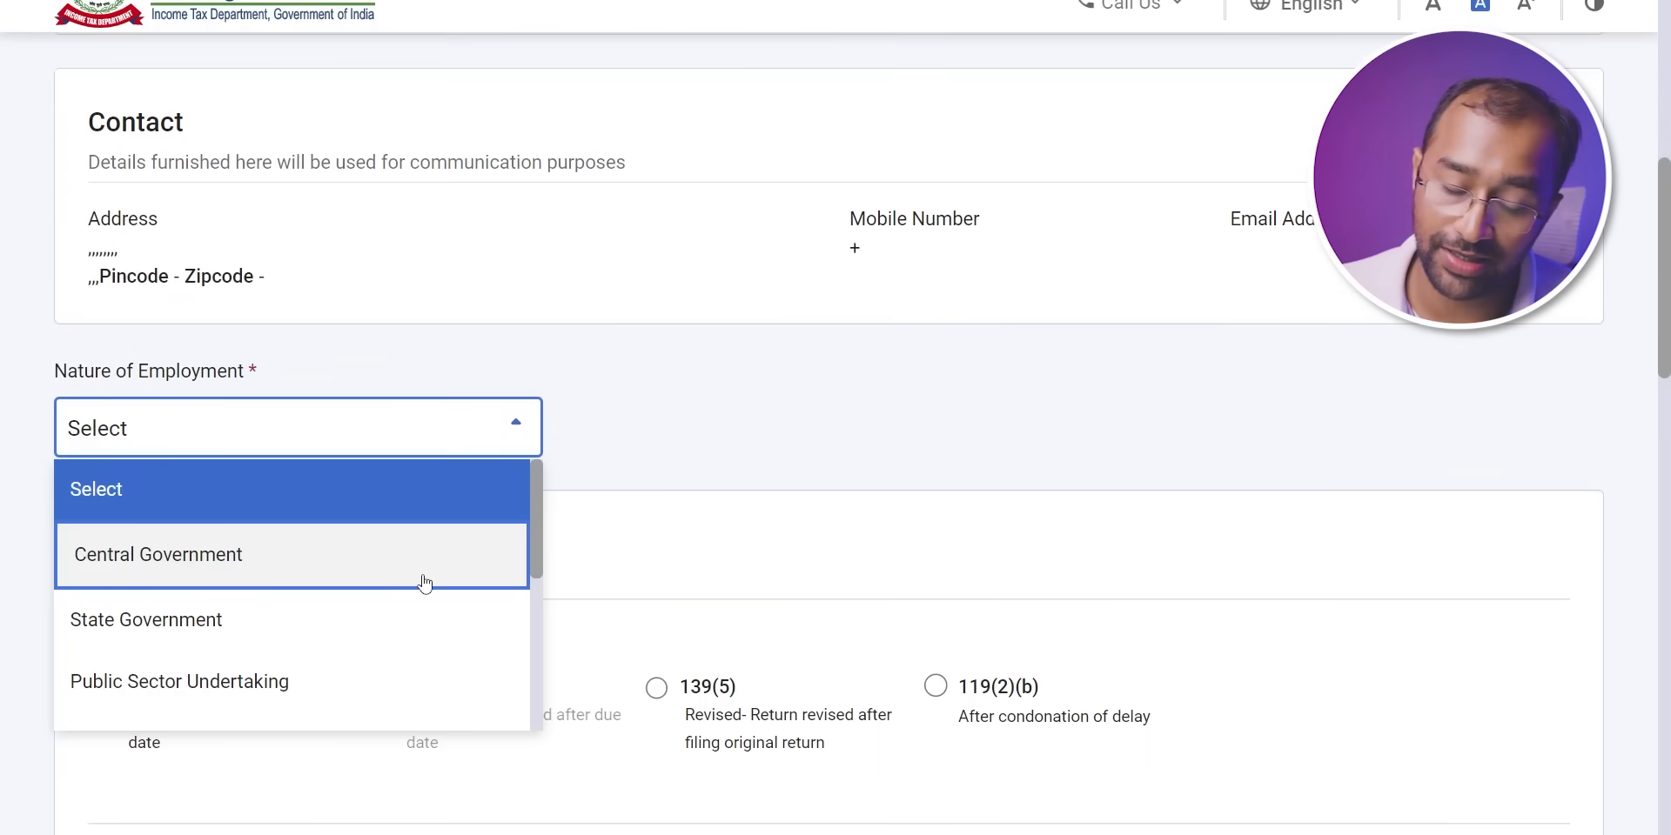
scroll(417, 579, "down", 5)
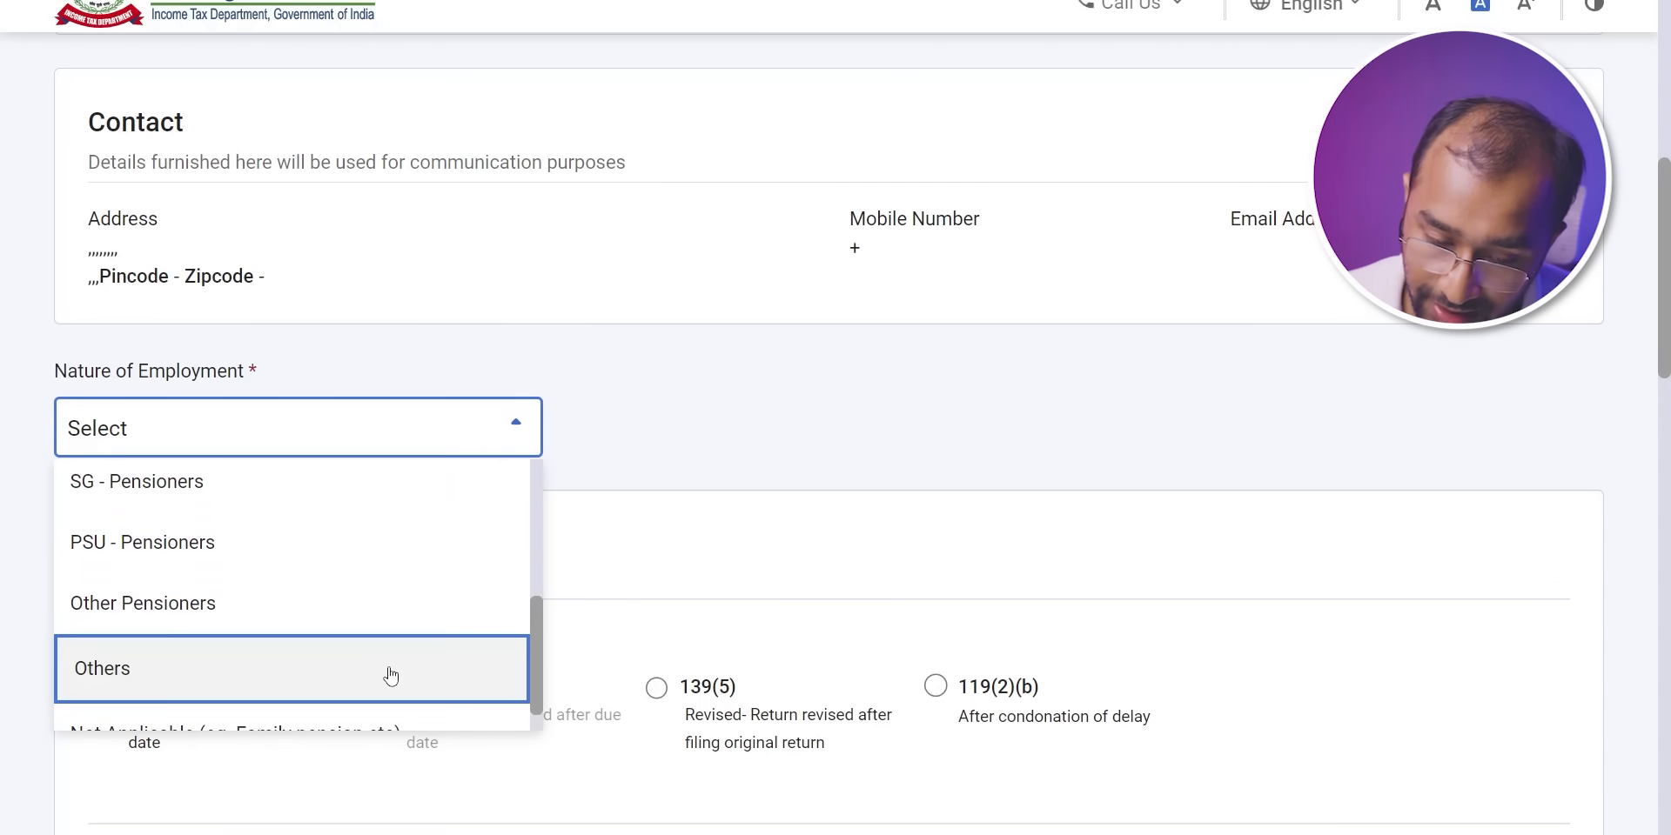
left_click(391, 676)
- Set the filing section to 139(1), return filed on or before due date, and decline the new tax regime u/s 115BAC
scroll(505, 578, "down", 2)
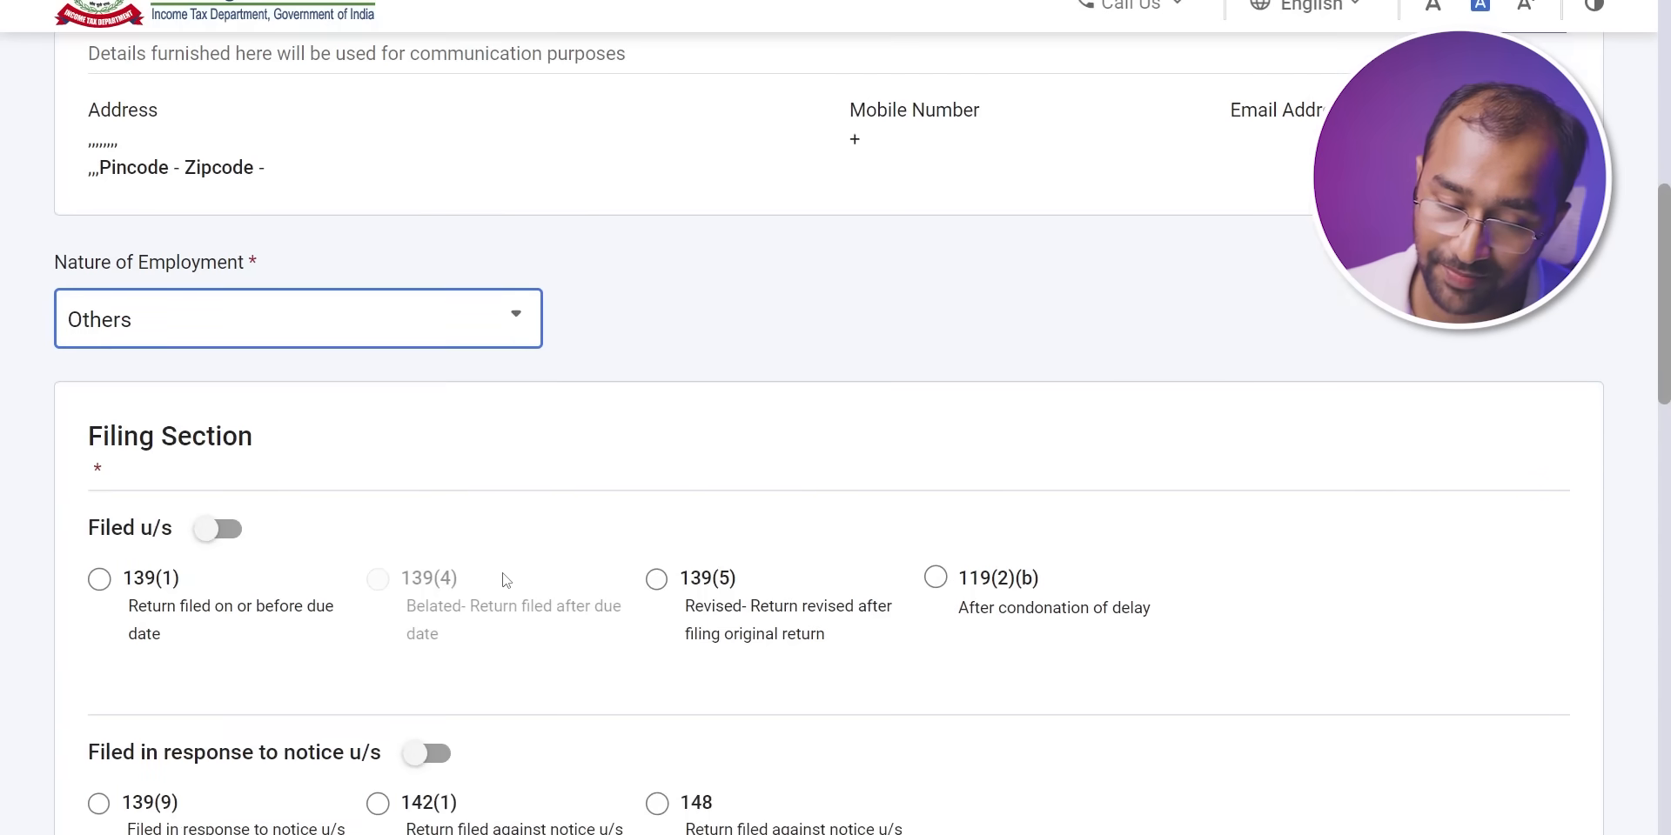
left_click(99, 468)
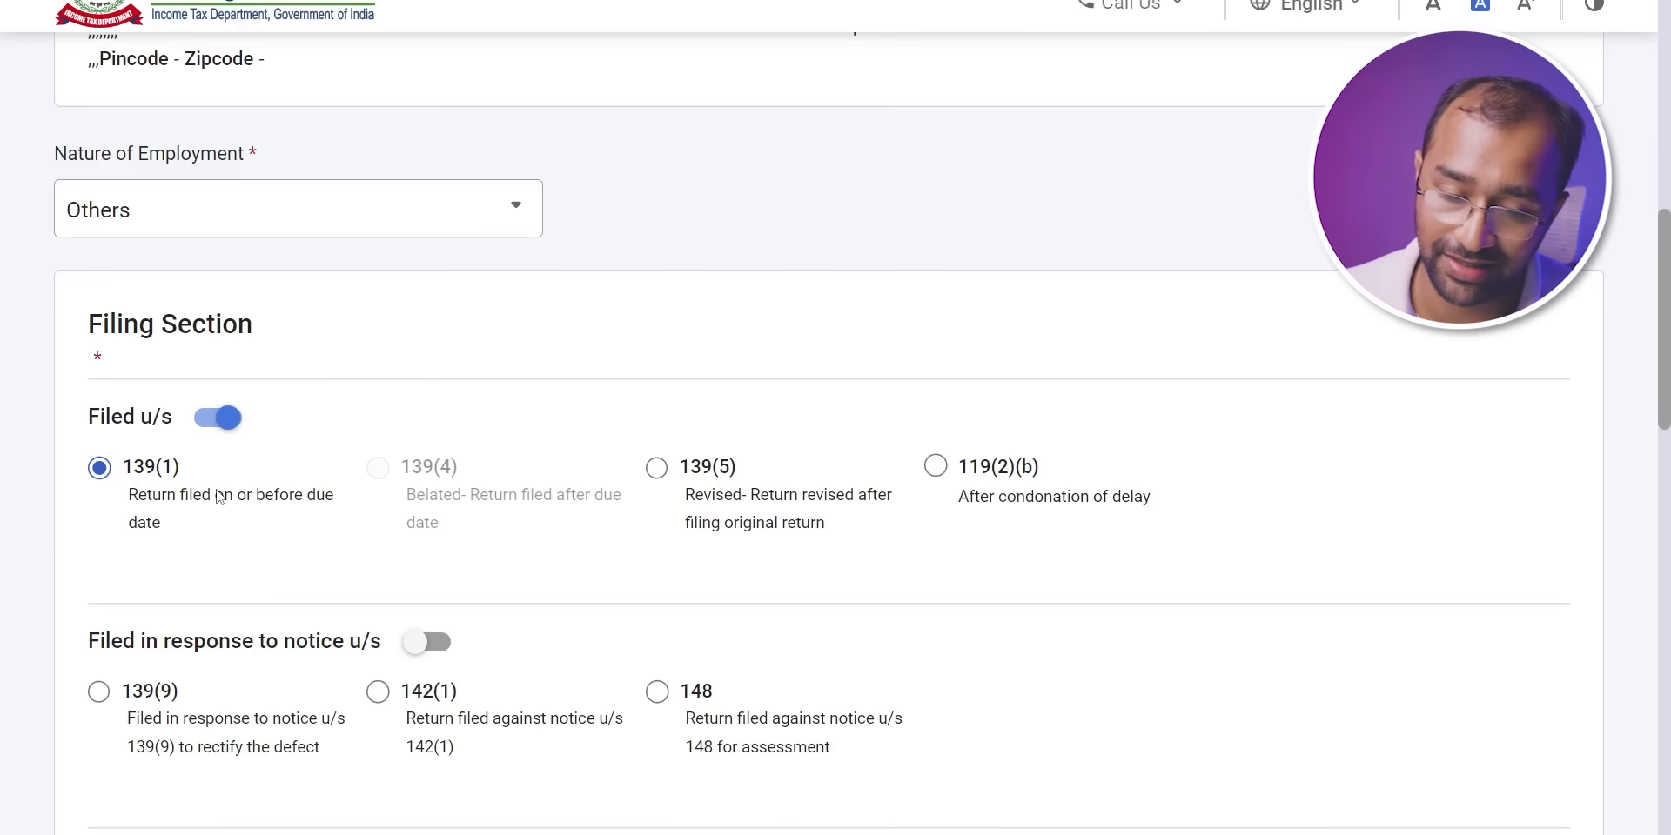
scroll(213, 491, "down", 8)
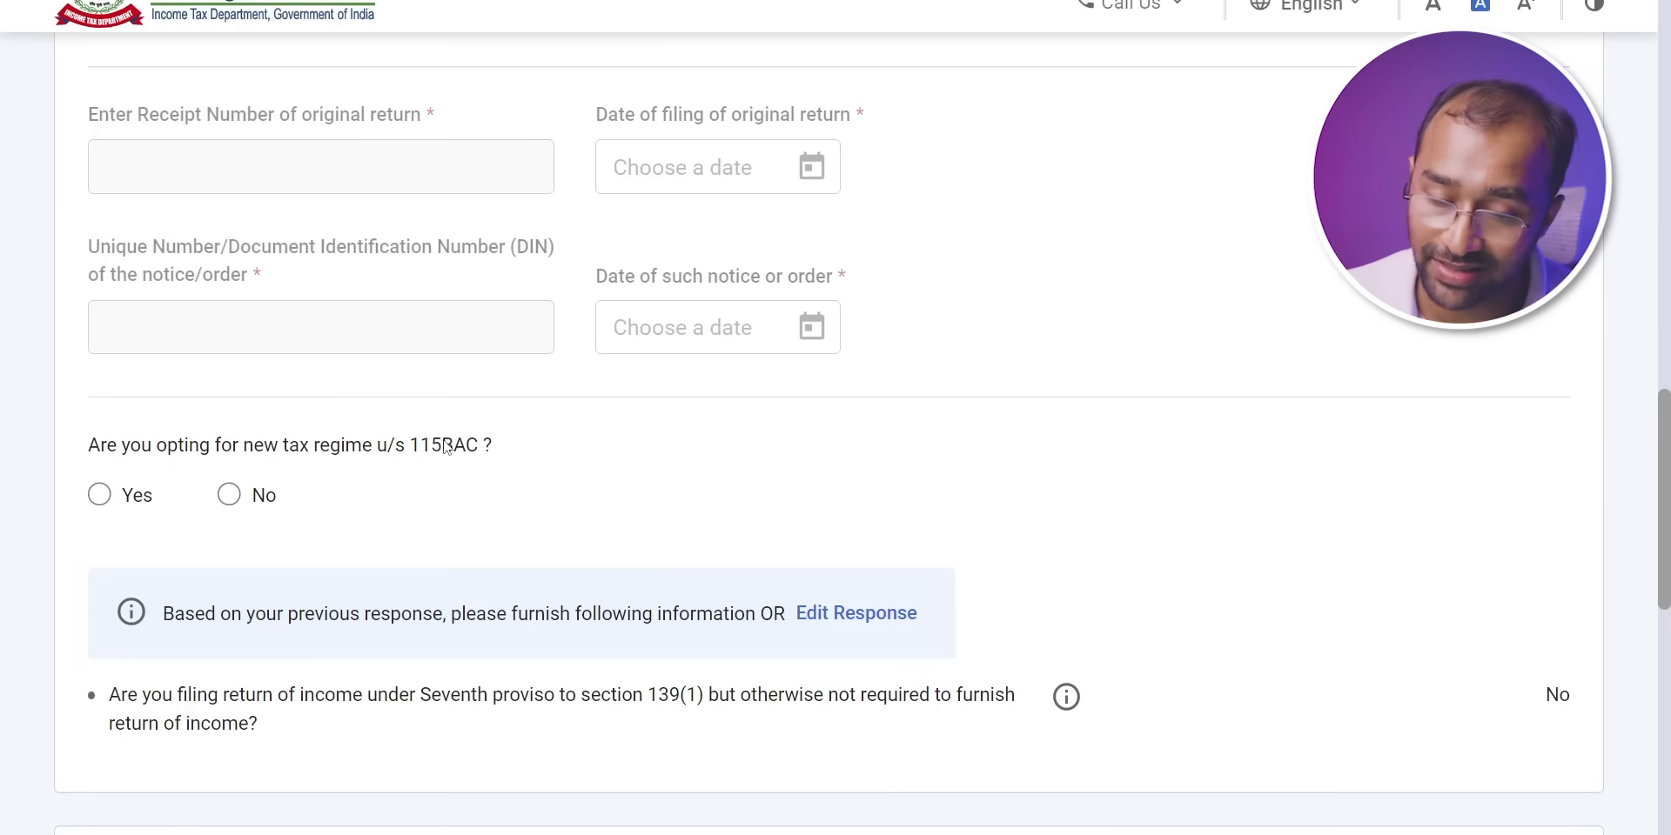
left_click(230, 495)
- Check the bank account selected for refund and confirm the personal information section
scroll(279, 483, "down", 9)
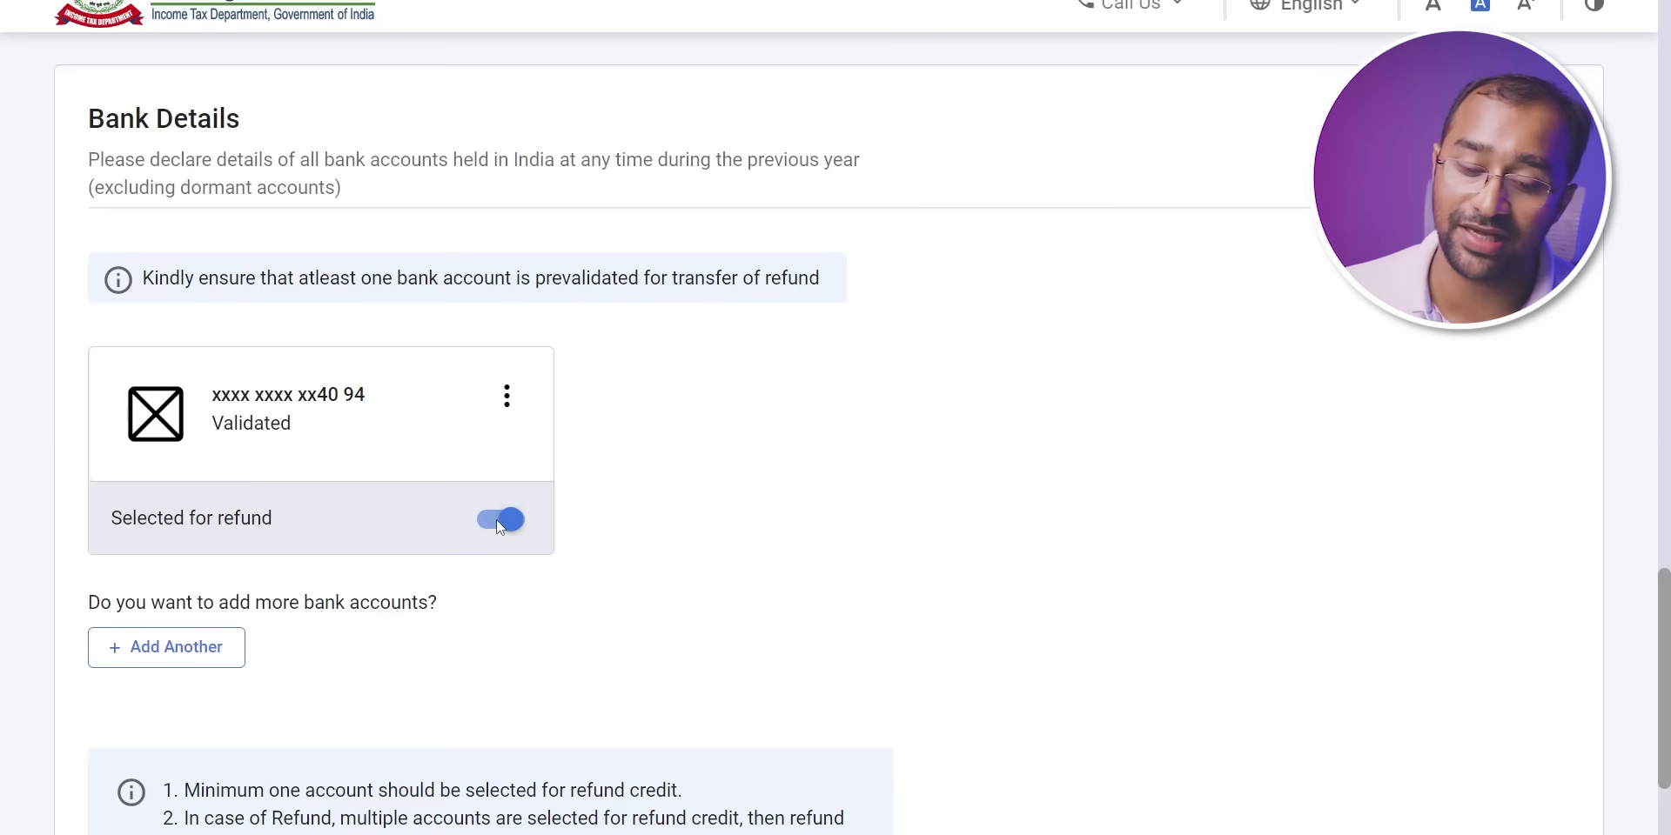
scroll(490, 534, "down", 3)
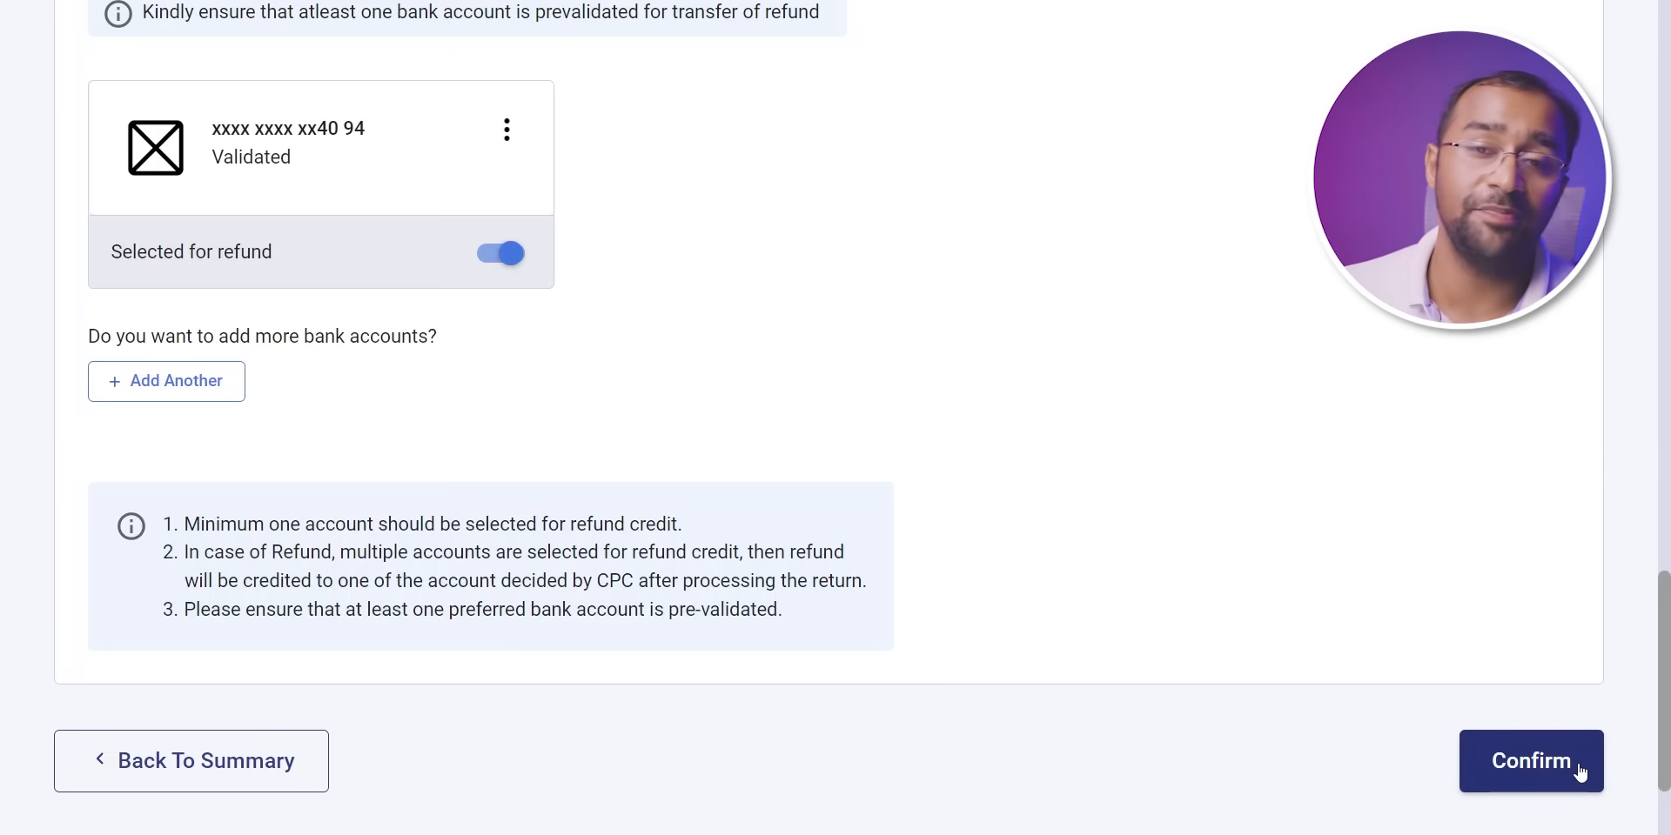
left_click(1576, 772)
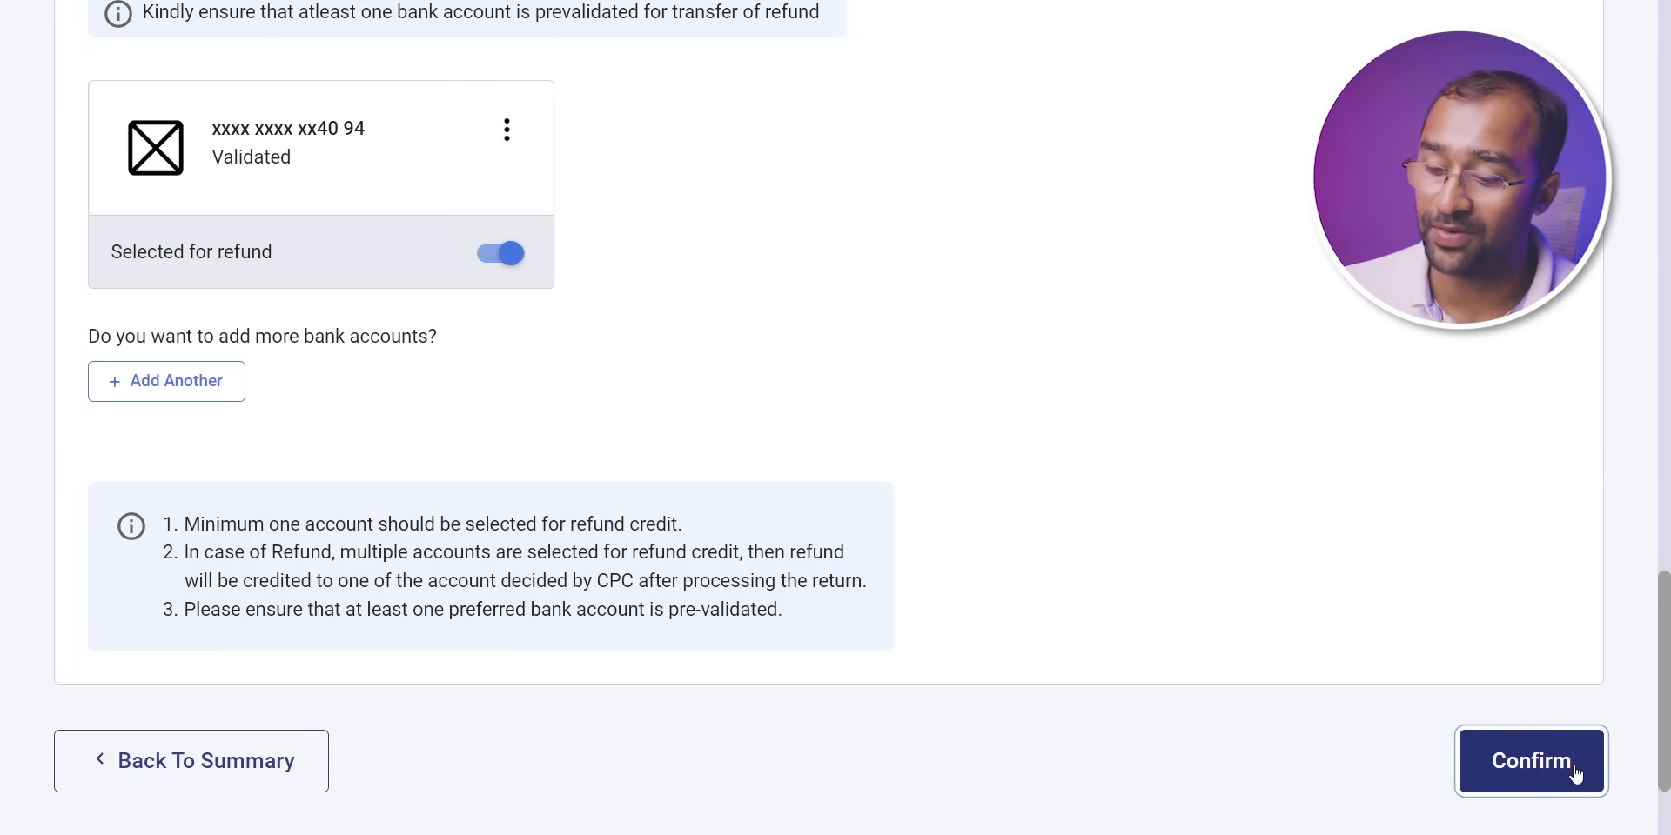
- Open the Gross Total Income section and skip the salary exemption questions
scroll(399, 288, "down", 3)
scroll(399, 287, "down", 6)
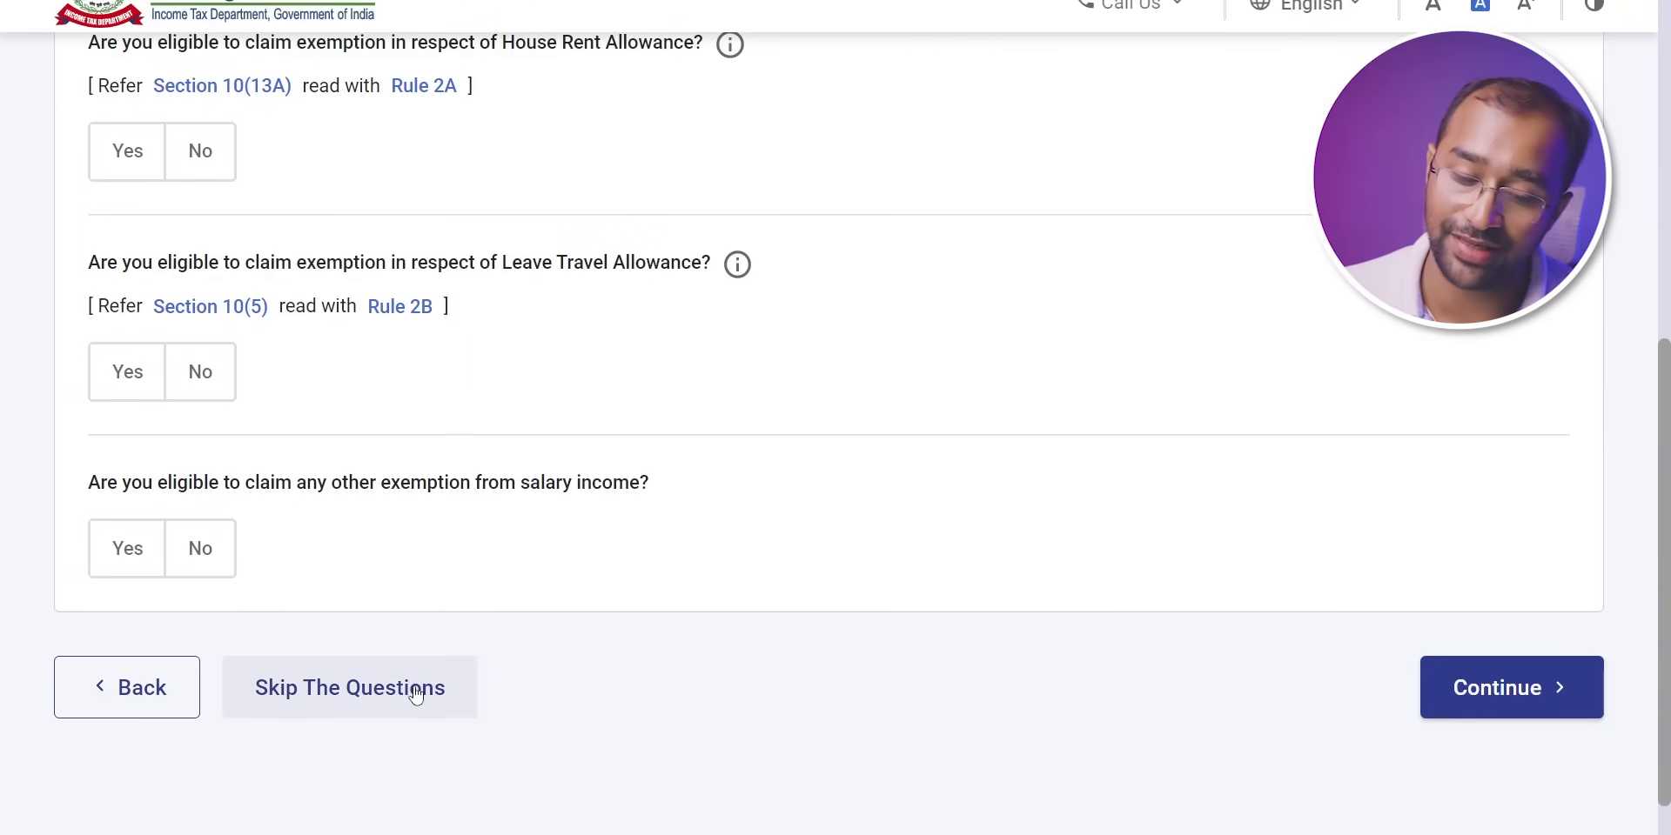
left_click(416, 692)
left_click(765, 642)
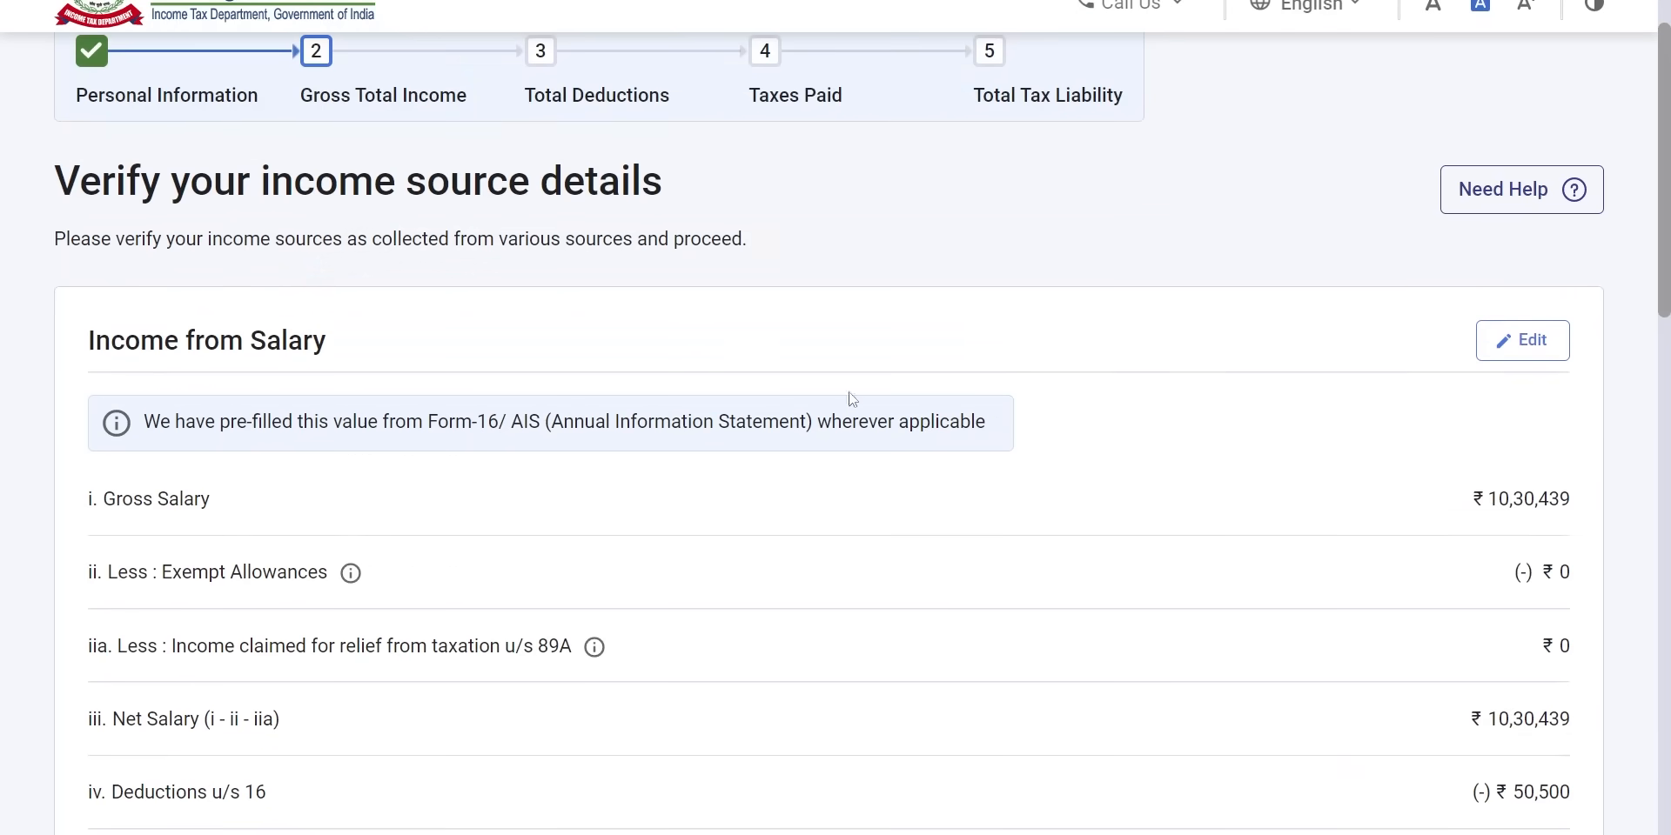
- Edit the salary income with exempt allowances of ₹13,377 under Sec 10(5), ₹1,00,000 under Sec 10(14)(ii) and ₹1,42,900 under Sec 10(13A)
left_click(1523, 343)
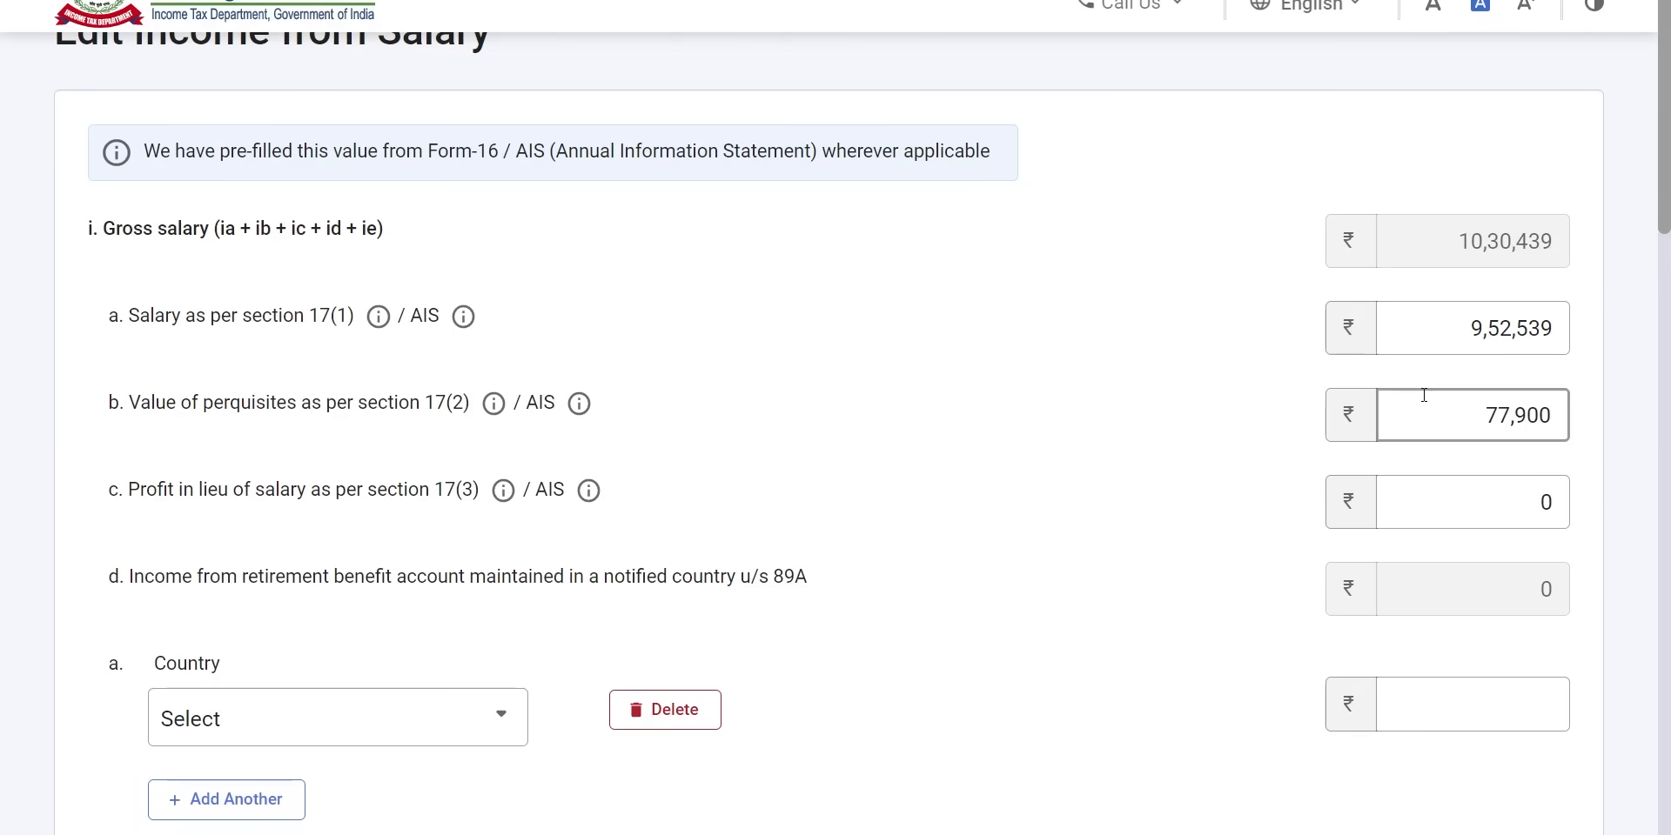
left_click(1538, 394)
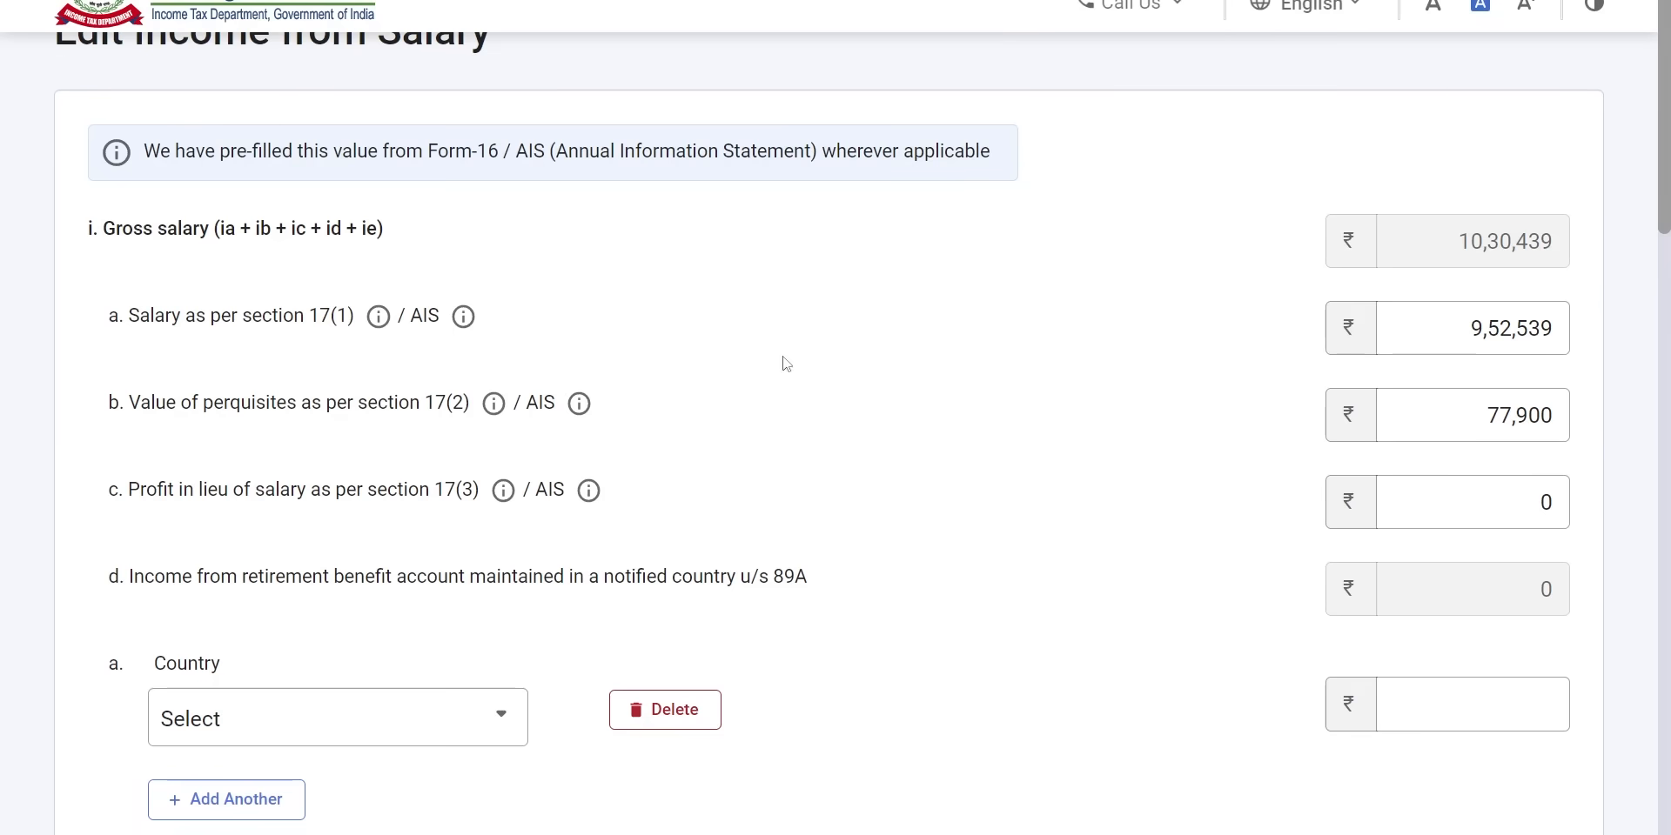
left_click(1392, 338)
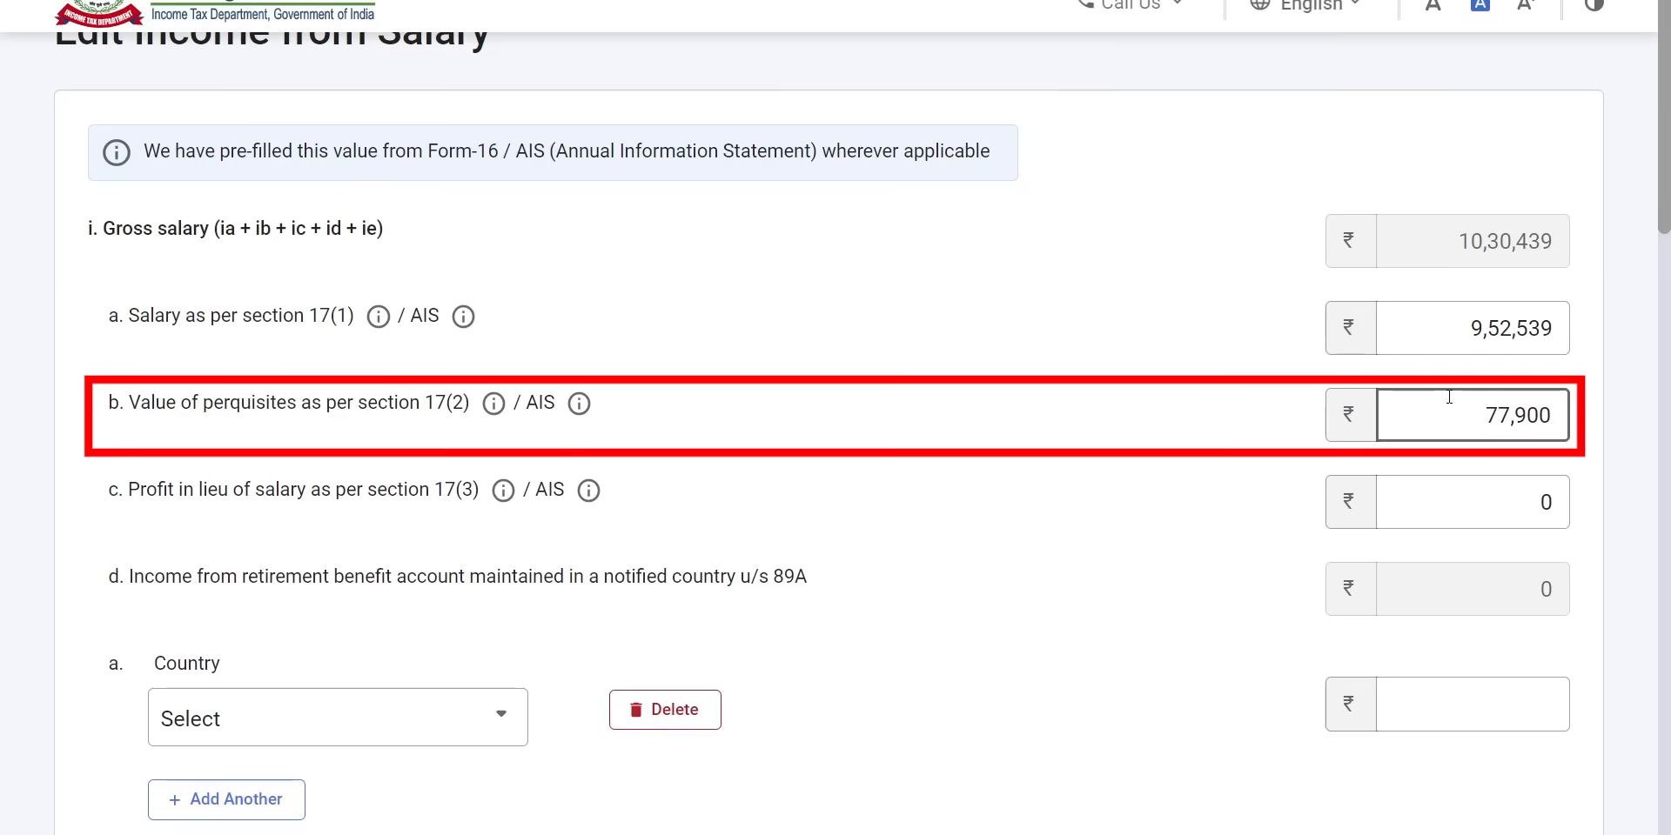
scroll(1494, 410, "down", 10)
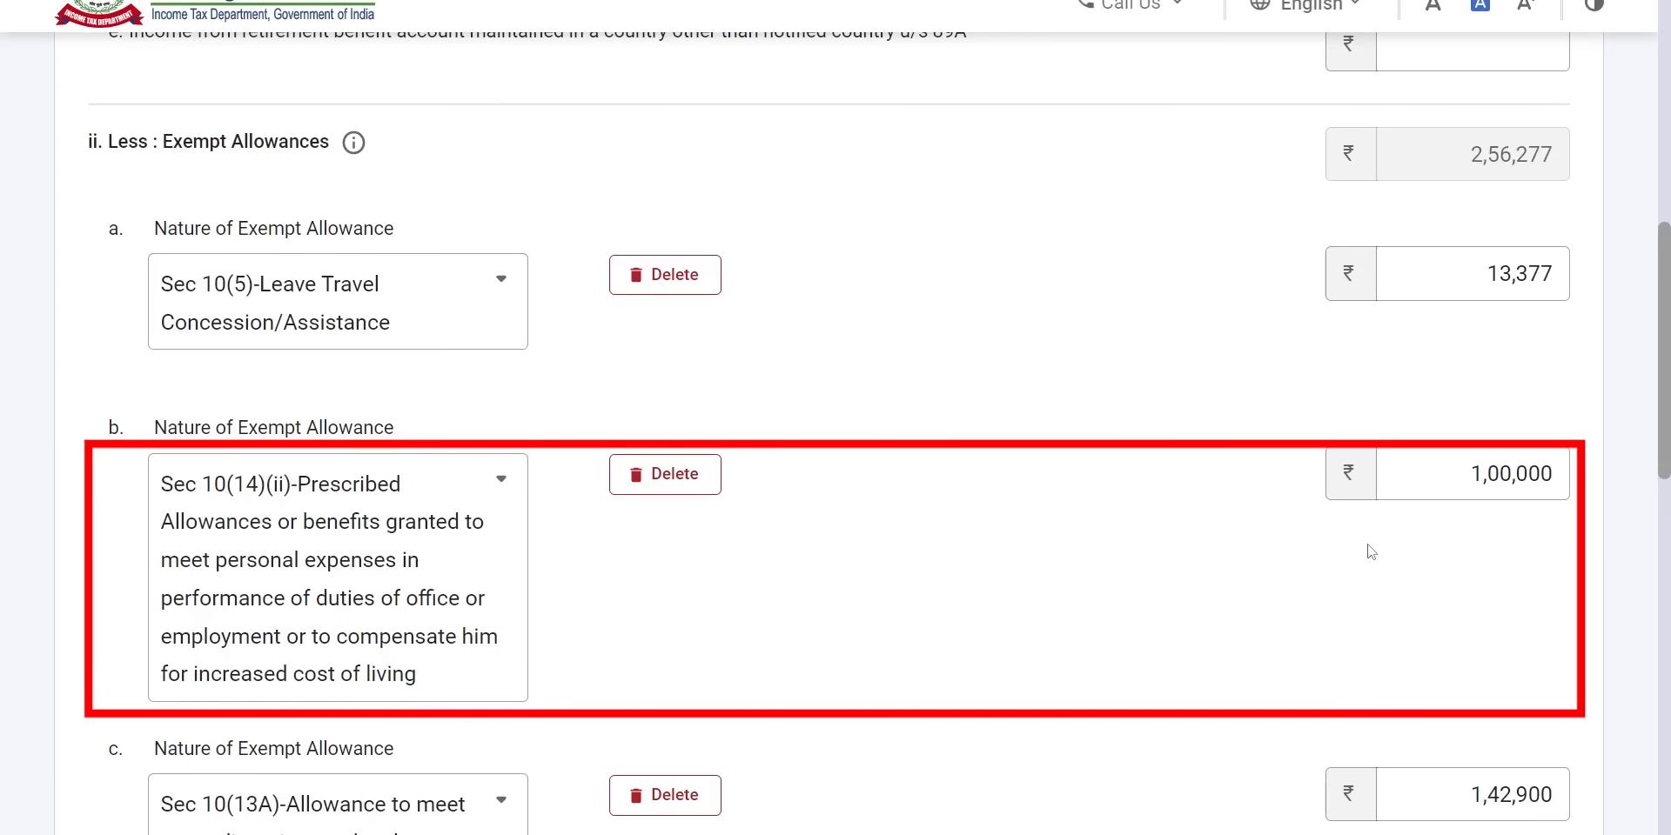
scroll(1335, 597, "down", 1)
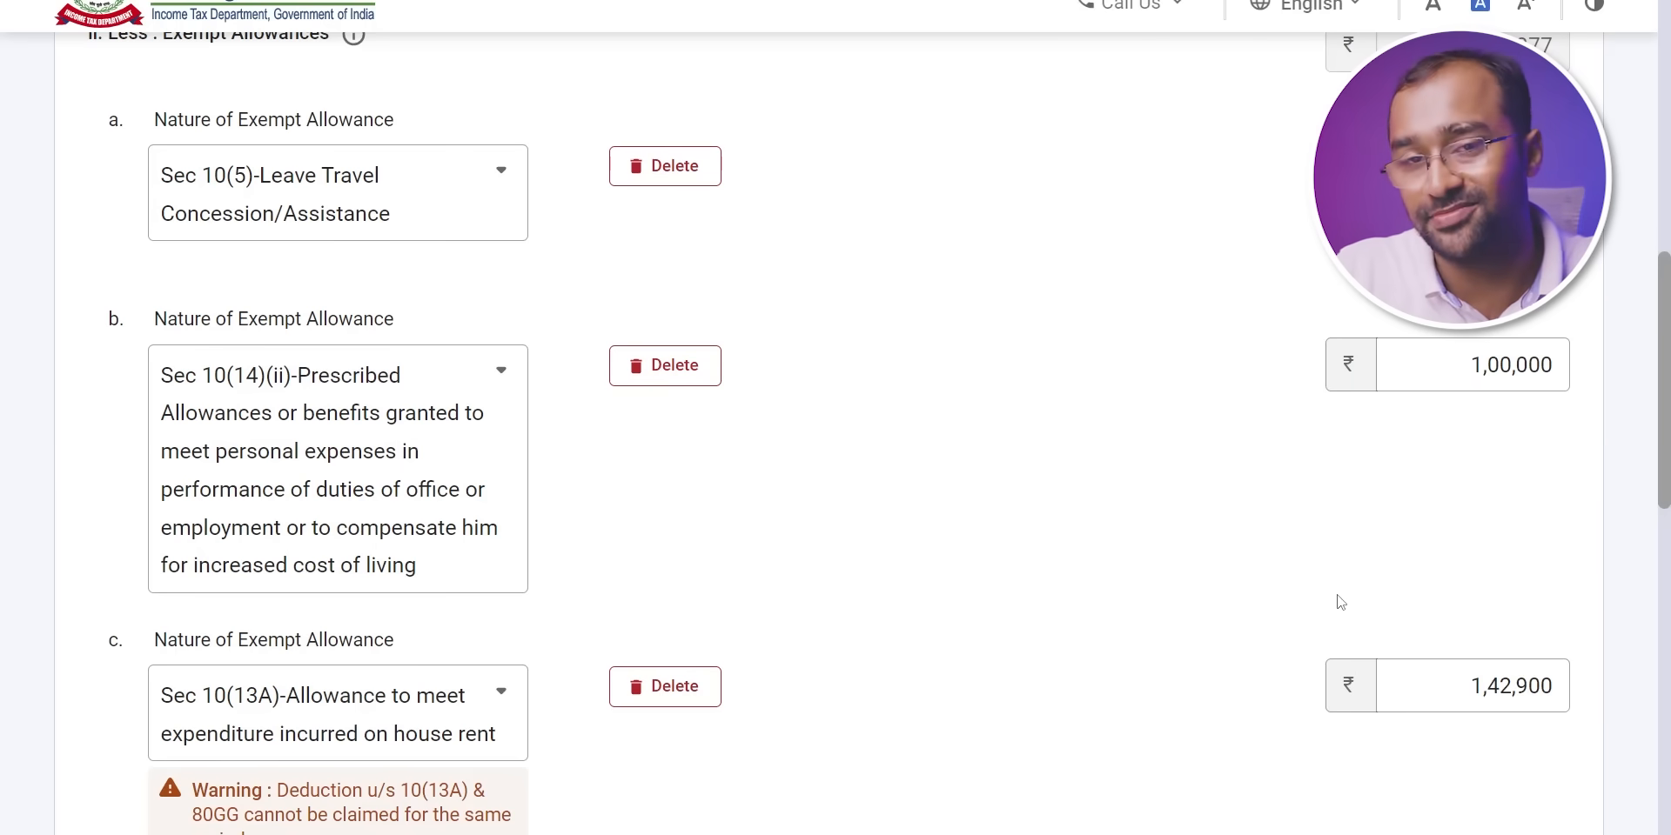
- Check the deductions u/s 16, including professional tax, and save the salary income details
scroll(1063, 498, "down", 7)
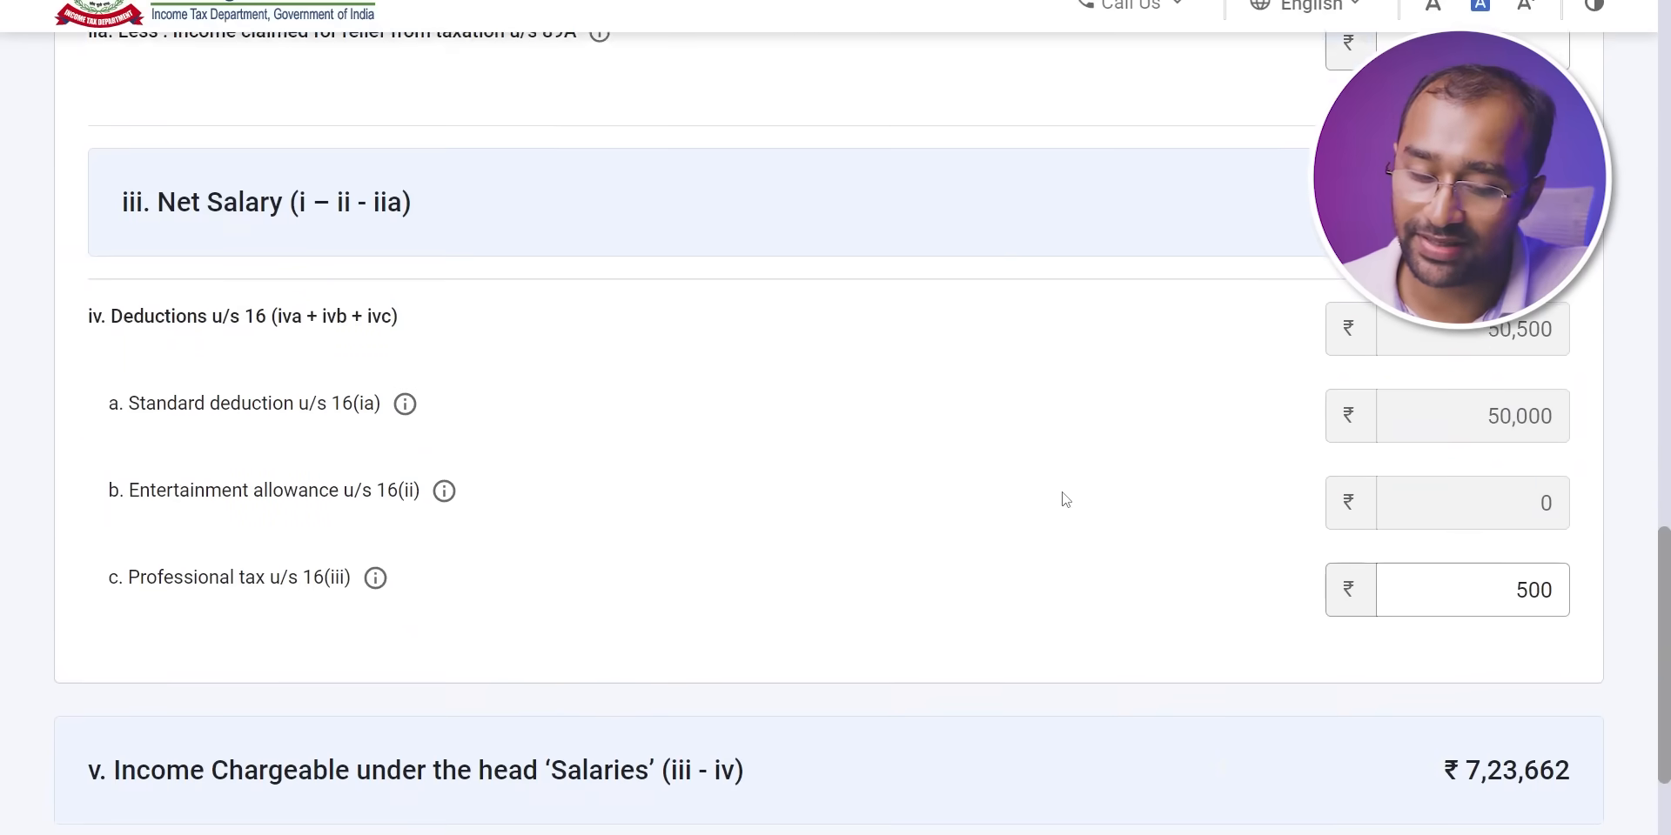
scroll(1064, 497, "down", 2)
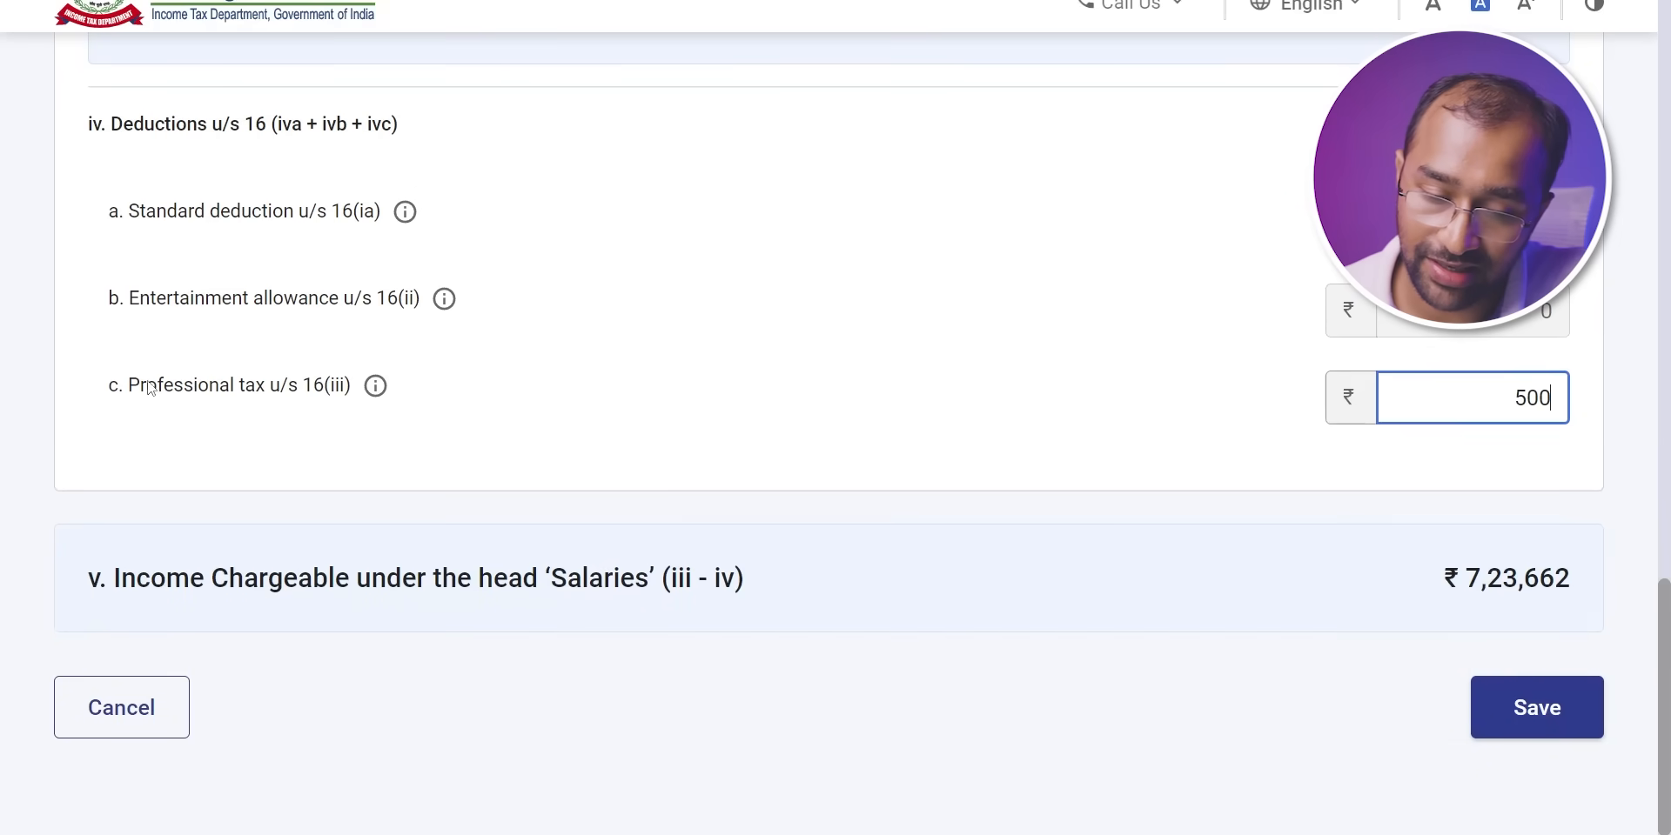
left_click_drag(128, 385, 313, 386)
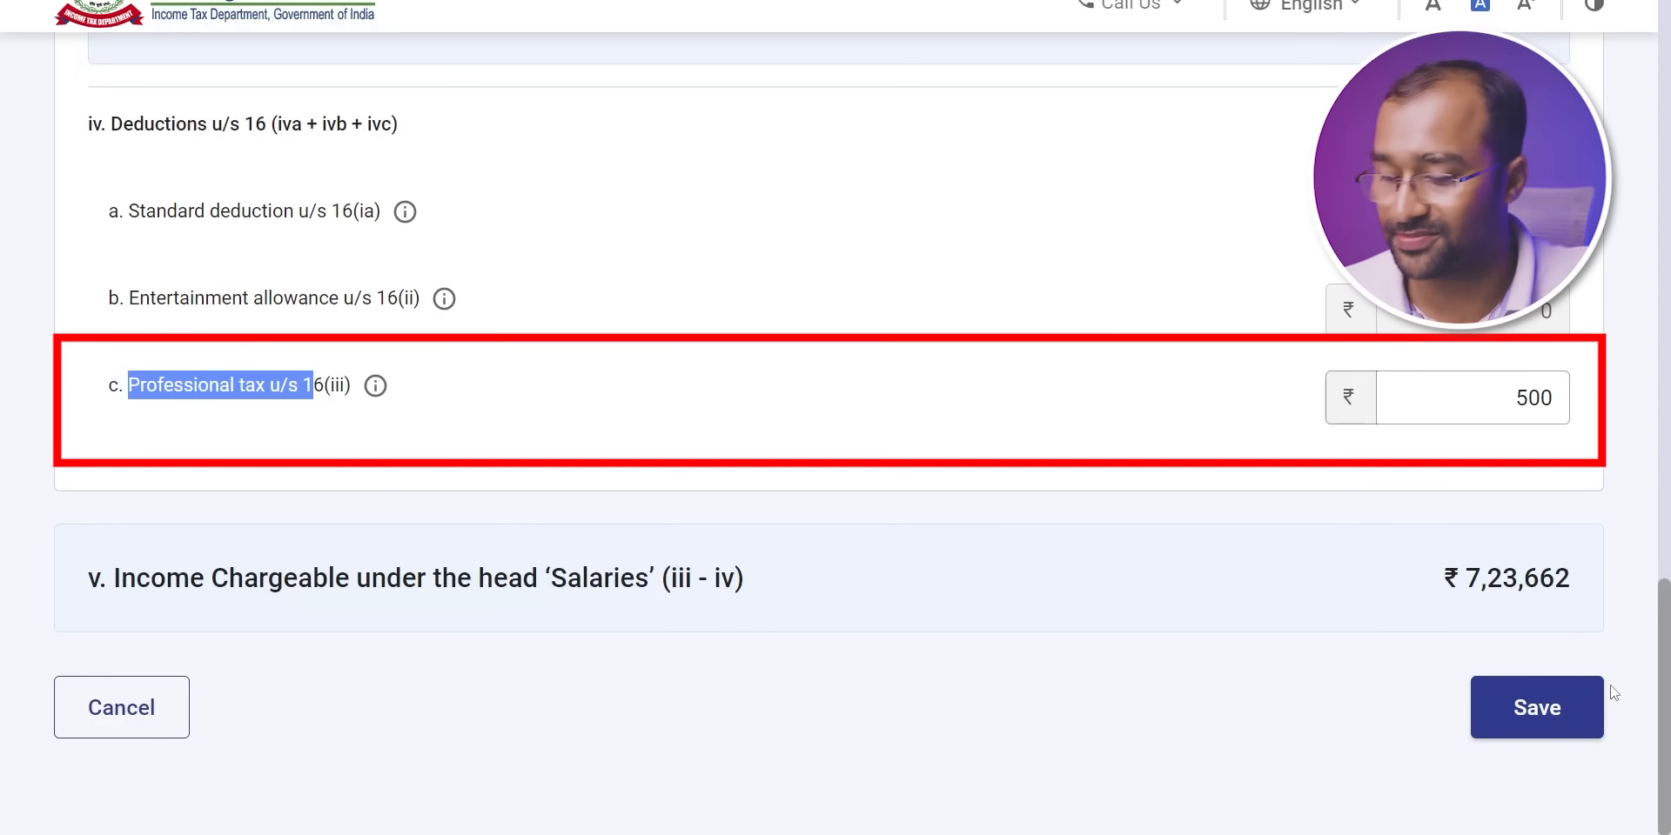
left_click(1584, 701)
- Open the house property income breakup and review the rent, local tax and loan interest fields for a Let Out property
scroll(742, 483, "down", 5)
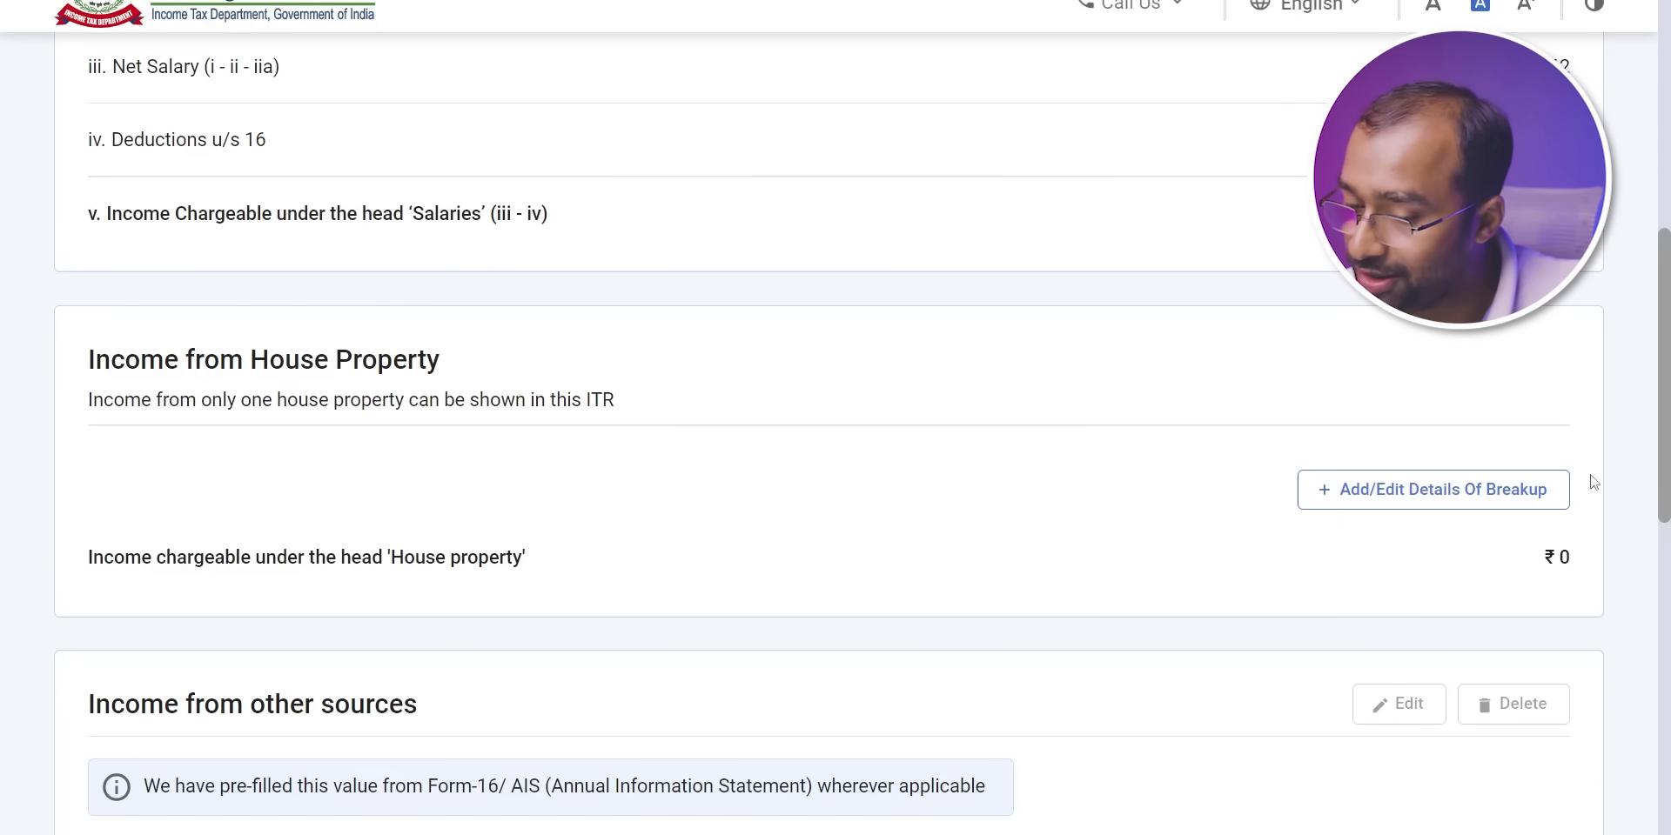
left_click(1464, 505)
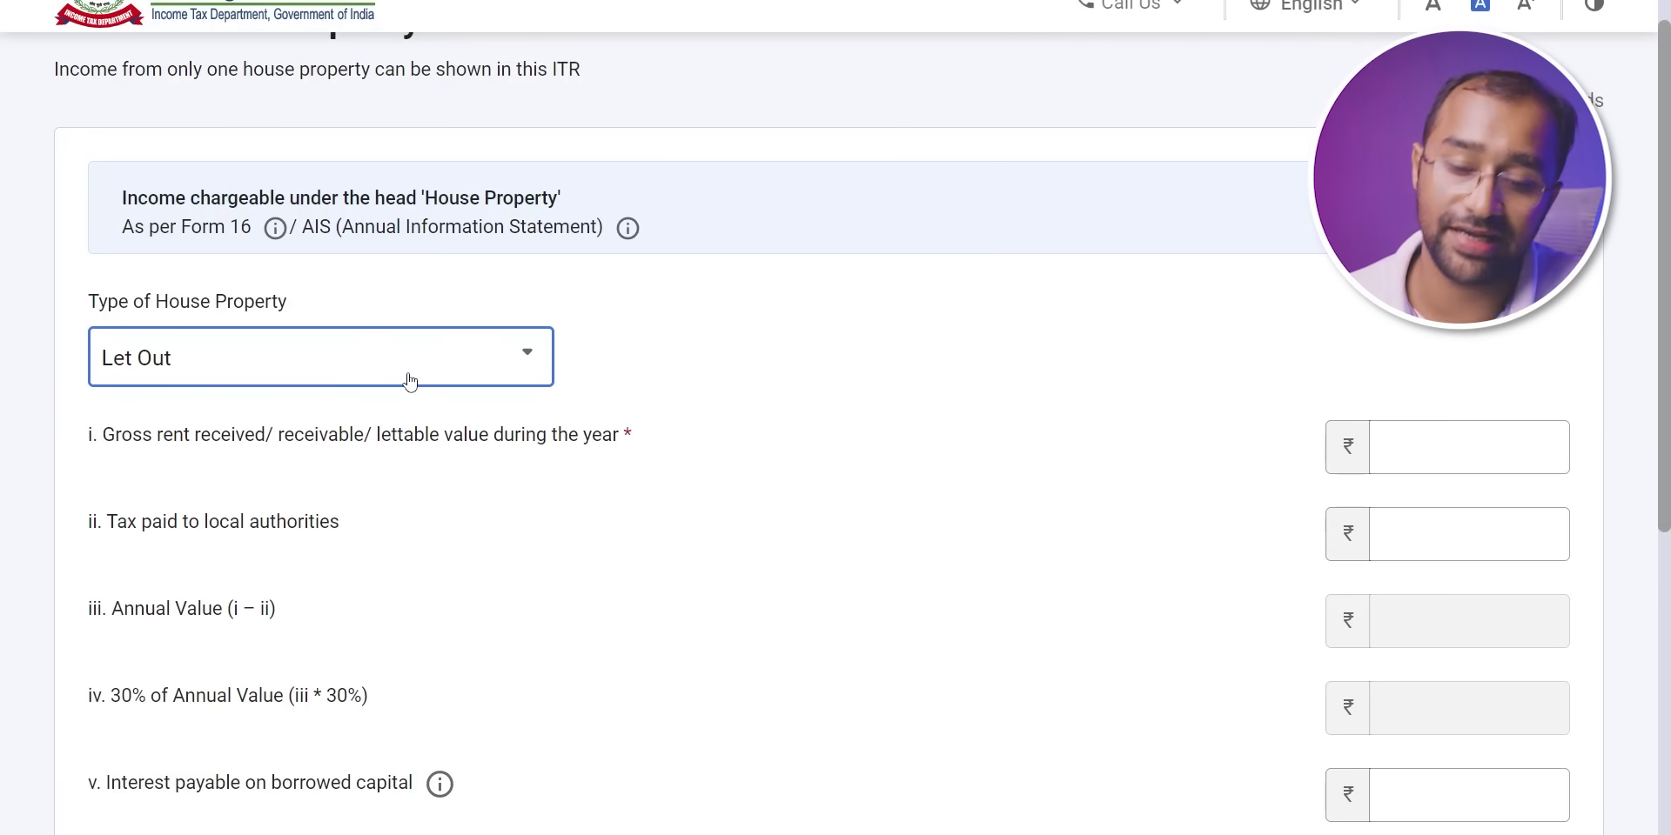
left_click(1499, 457)
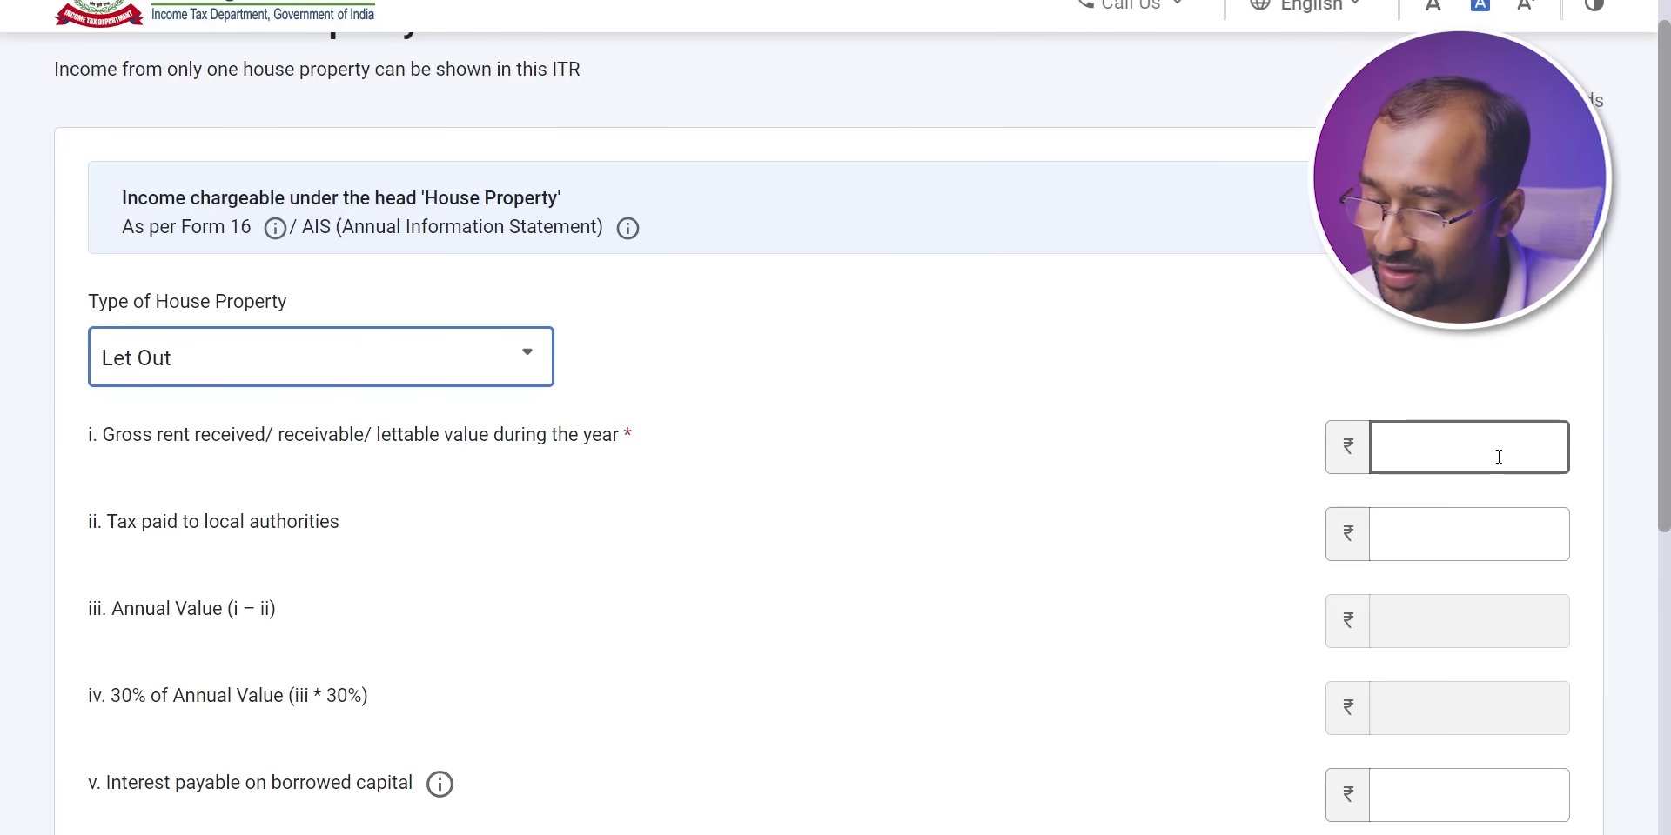
scroll(1507, 477, "down", 3)
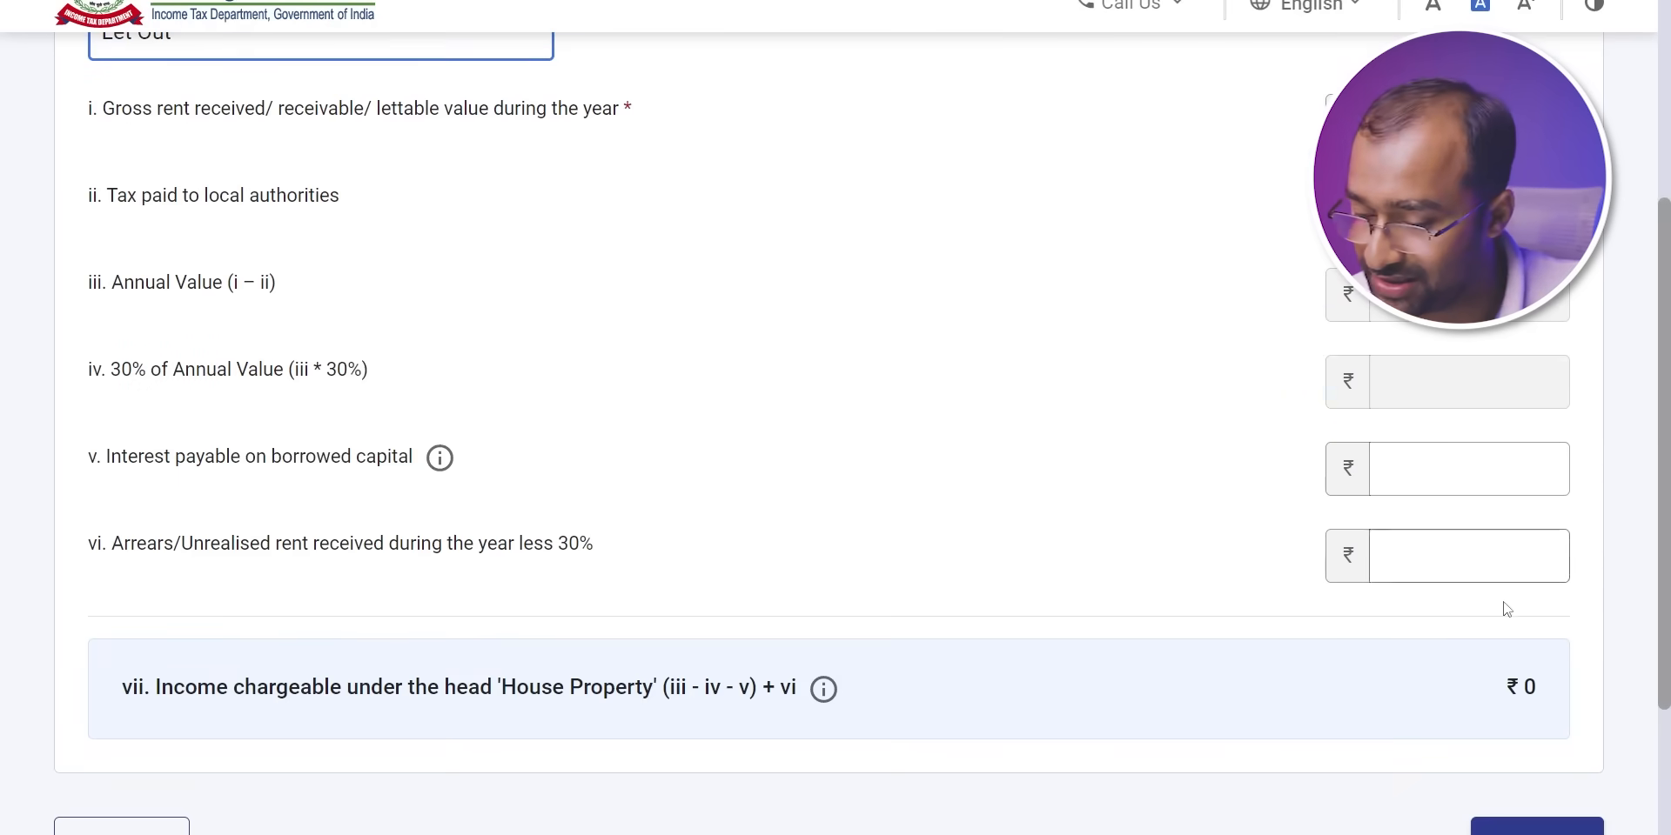
scroll(559, 671, "down", 1)
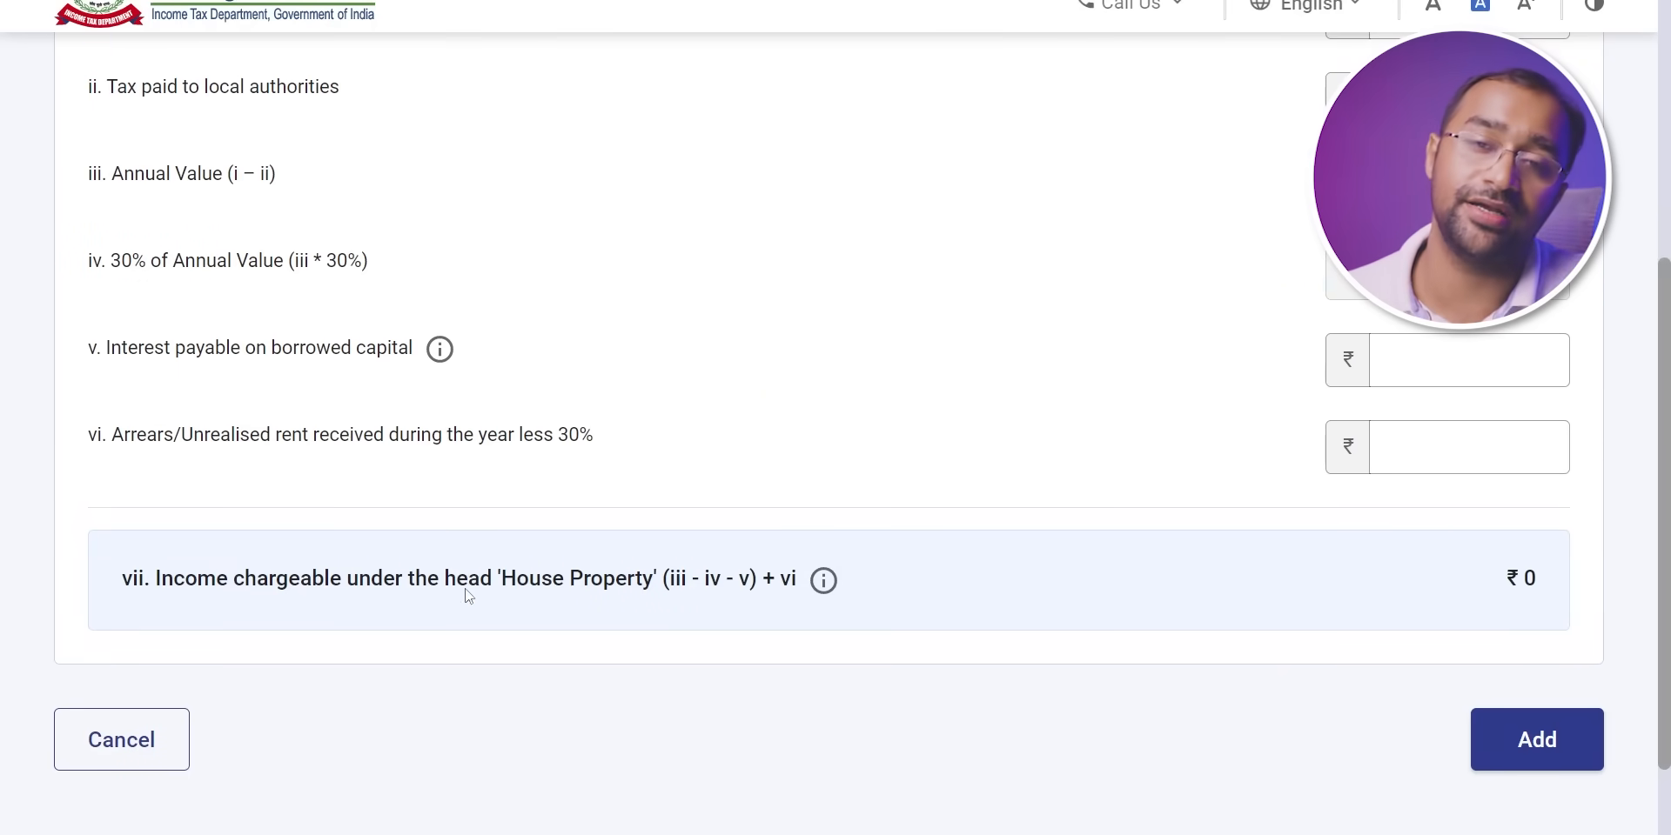
- Review the income from other sources questions, including savings and deposit interest, and confirm the Gross Total Income section
scroll(232, 725, "up", 2)
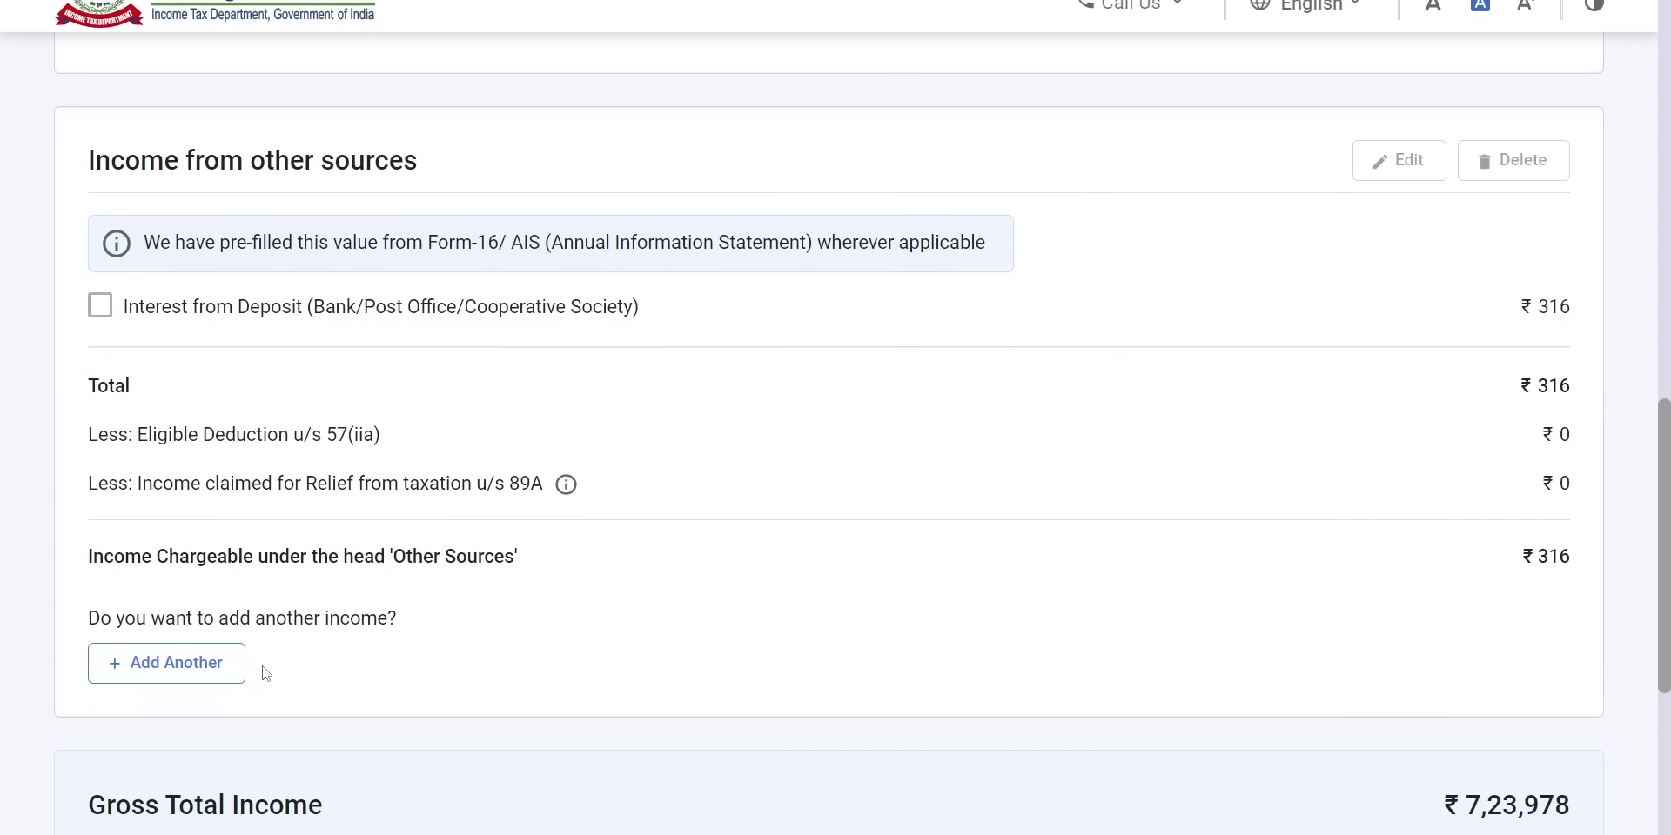
left_click(175, 674)
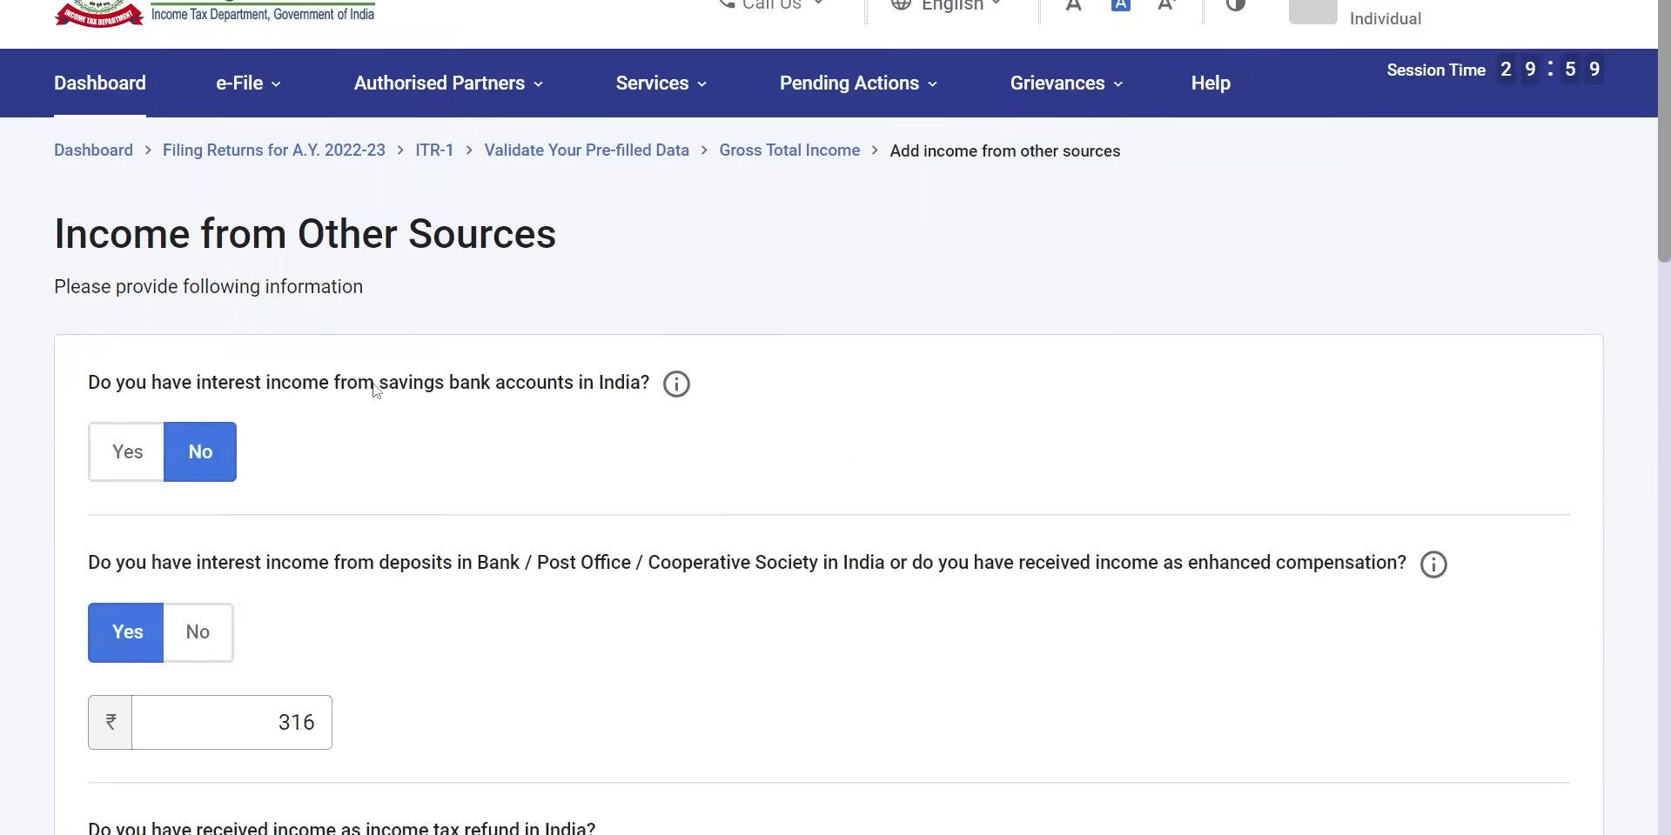
scroll(409, 359, "down", 3)
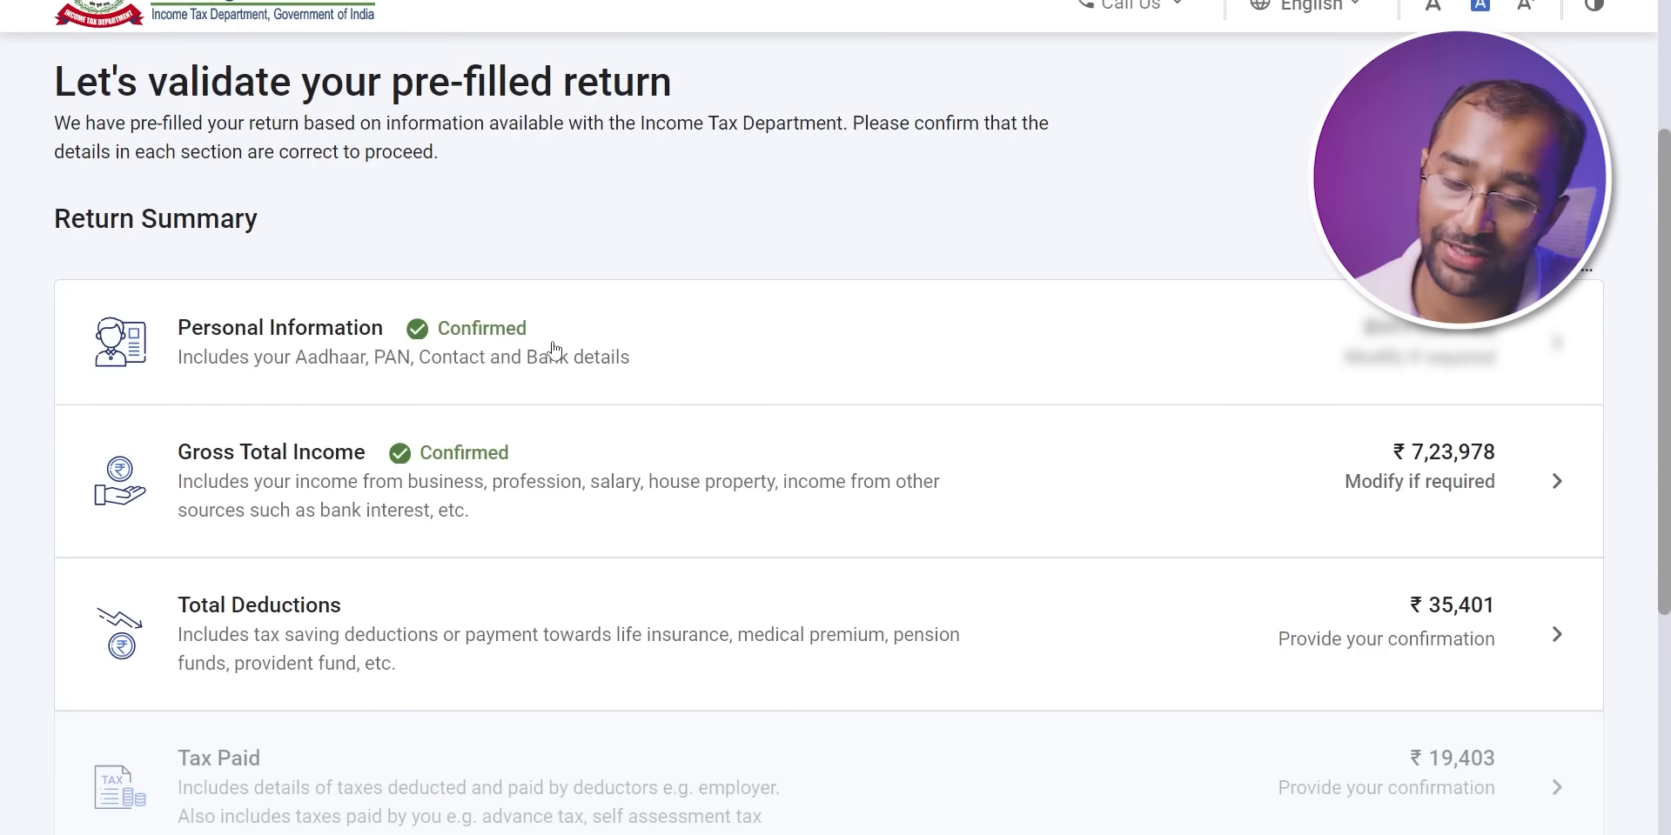
- Open the Total Deductions section and check the deductions entered under 80C and 80D
left_click(439, 610)
scroll(438, 642, "down", 10)
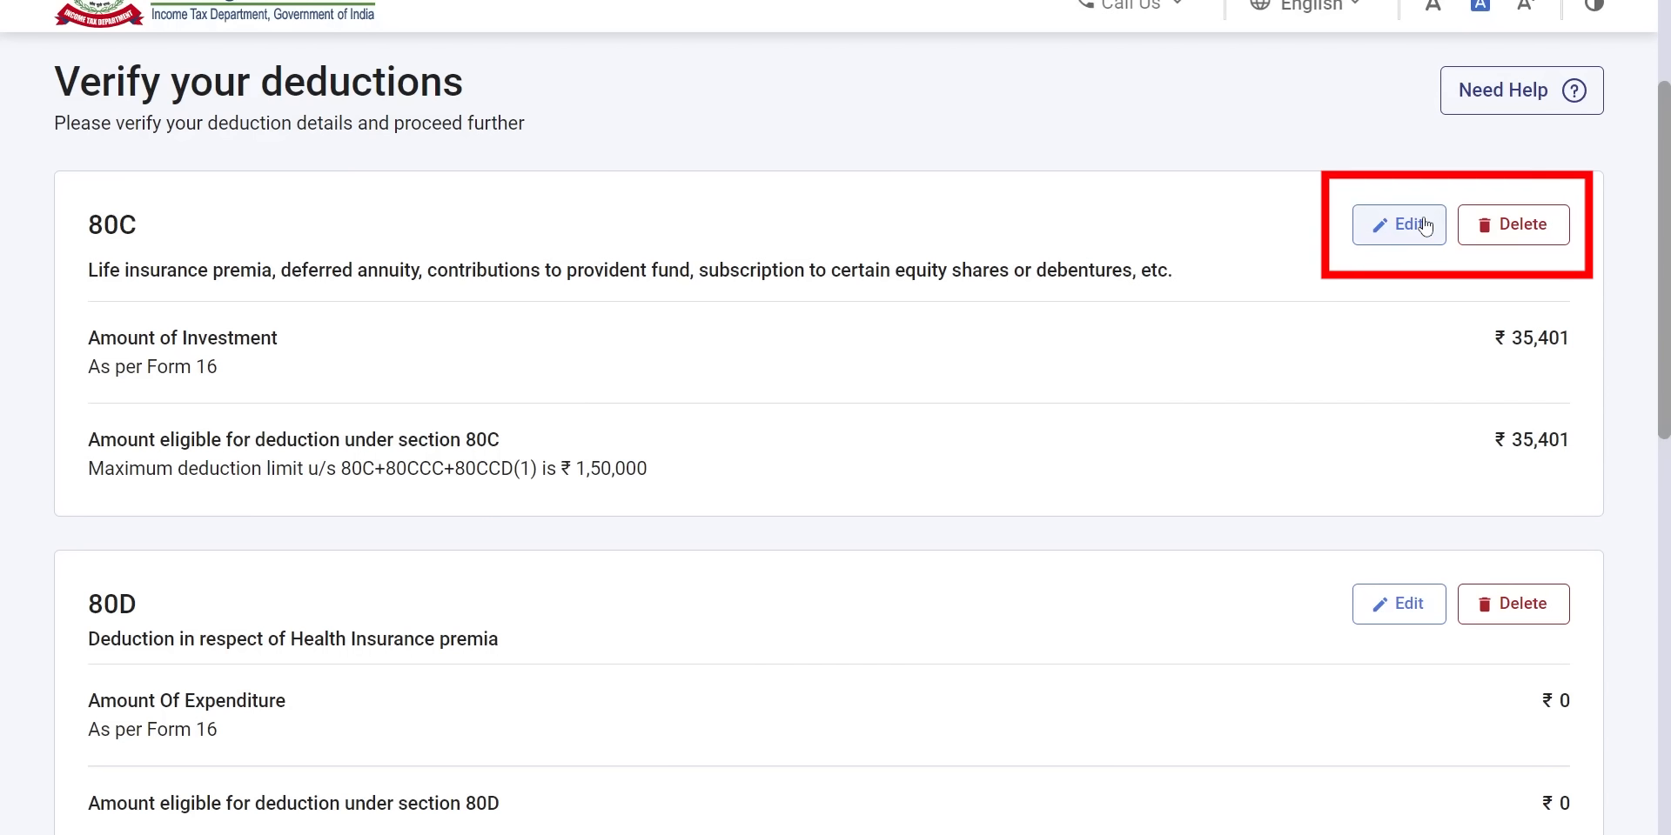
scroll(1183, 350, "down", 3)
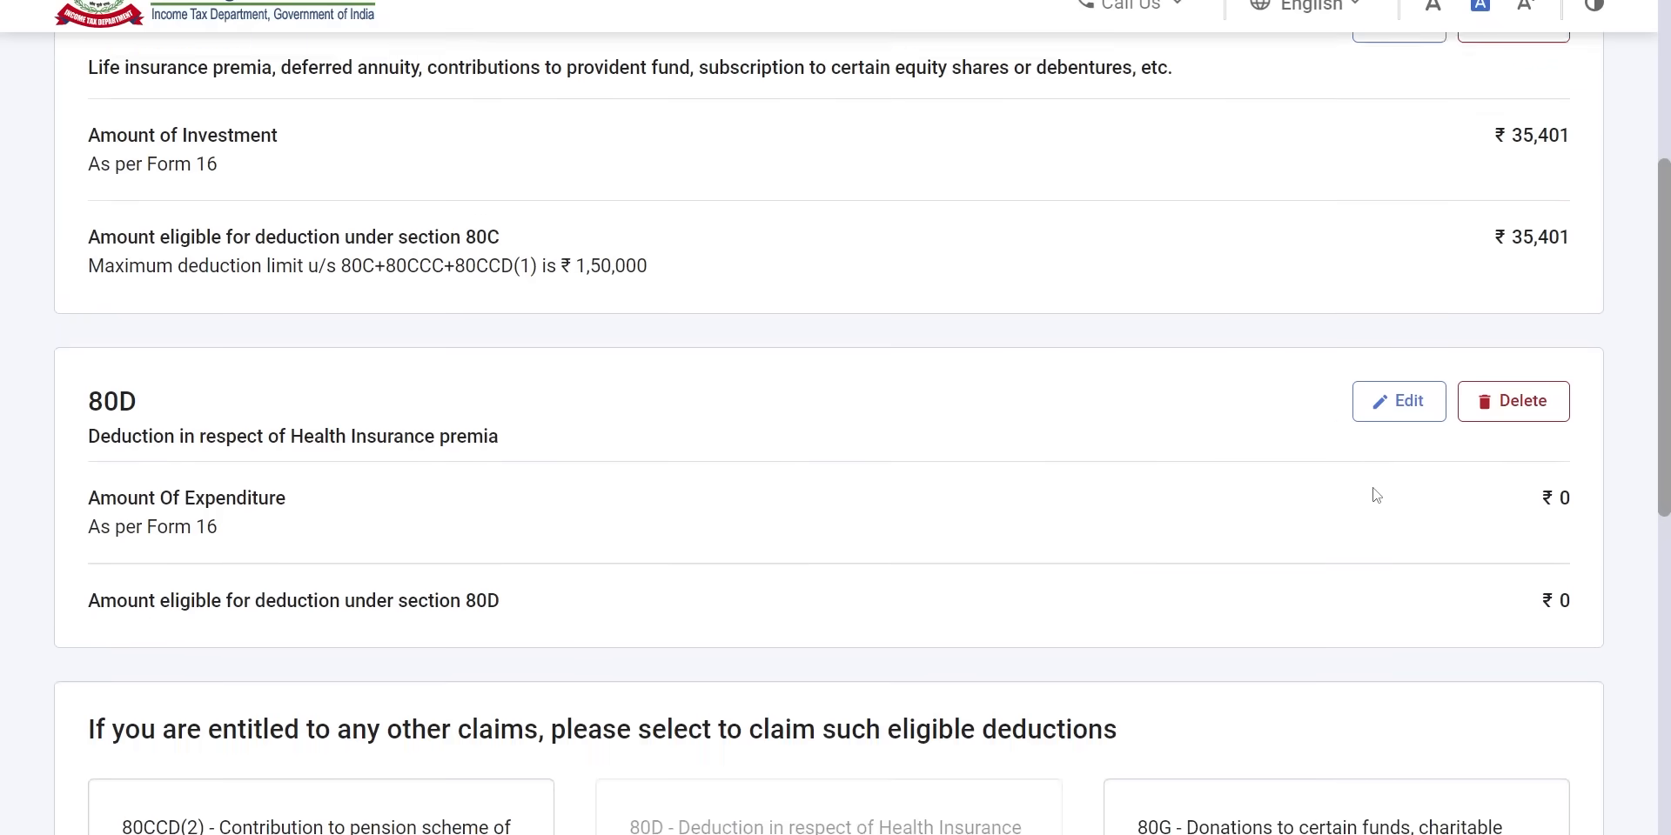
scroll(1441, 380, "up", 2)
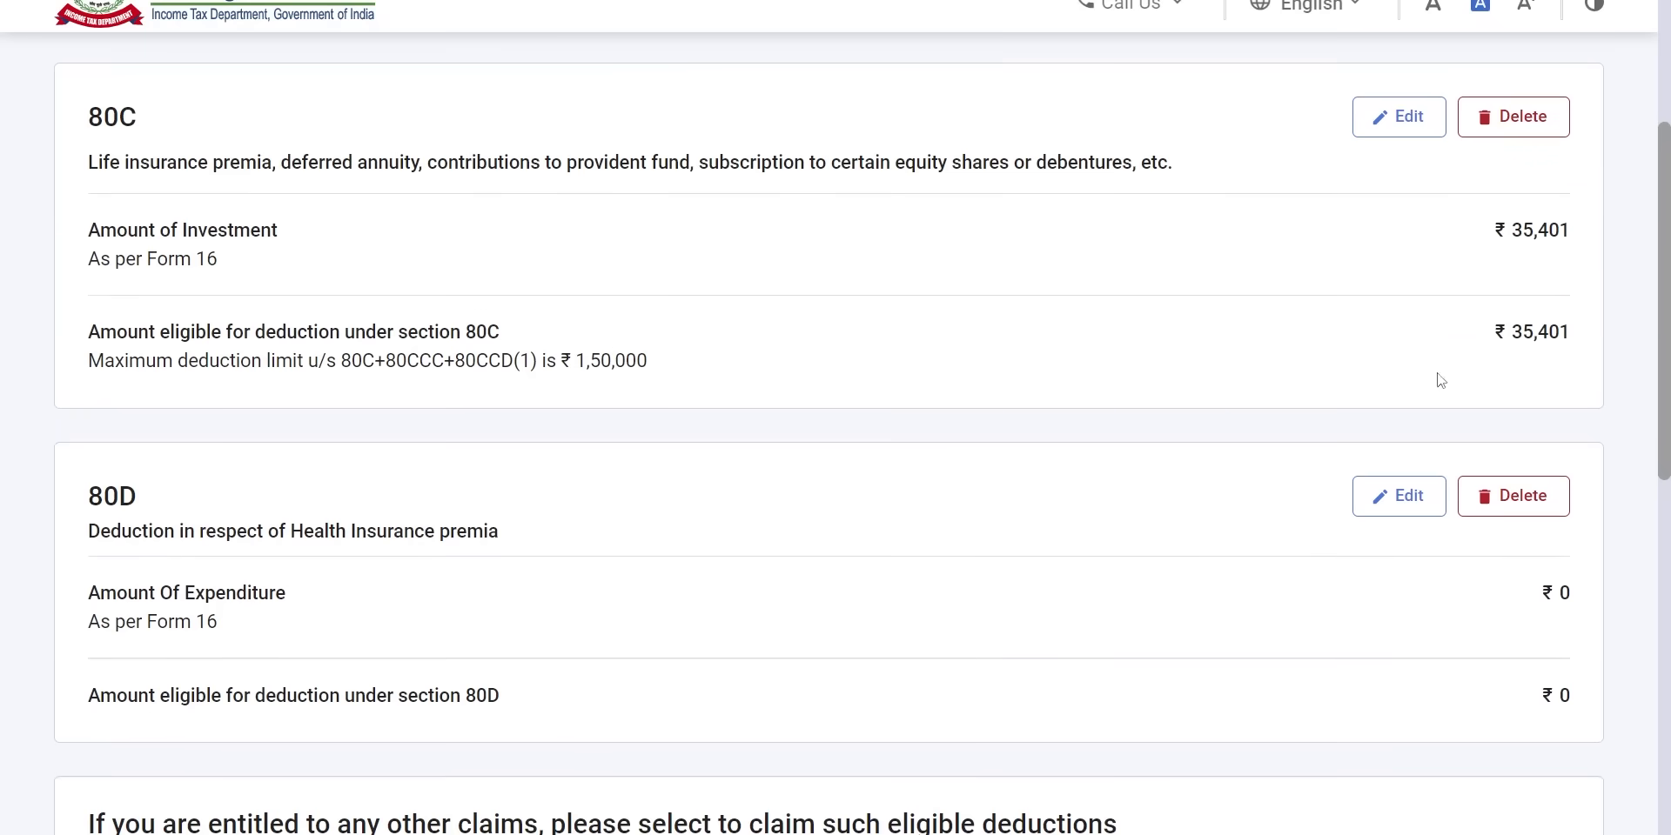
left_click(1404, 119)
left_click(1532, 356)
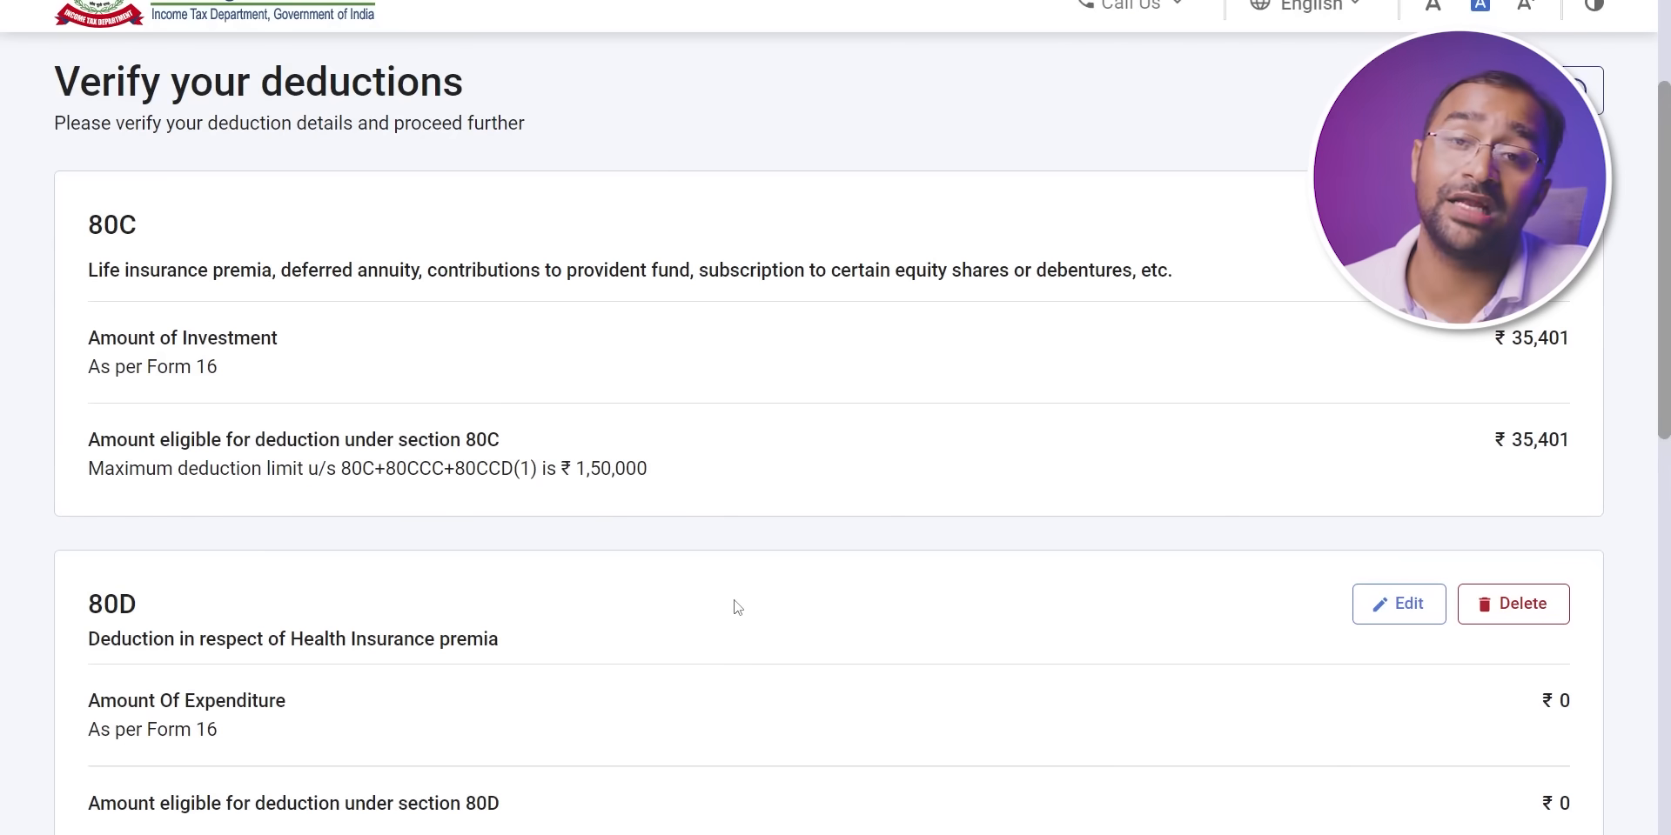
- Show all available deductions and examine the other sections that can be claimed, such as 80CCD(1)
scroll(736, 606, "down", 7)
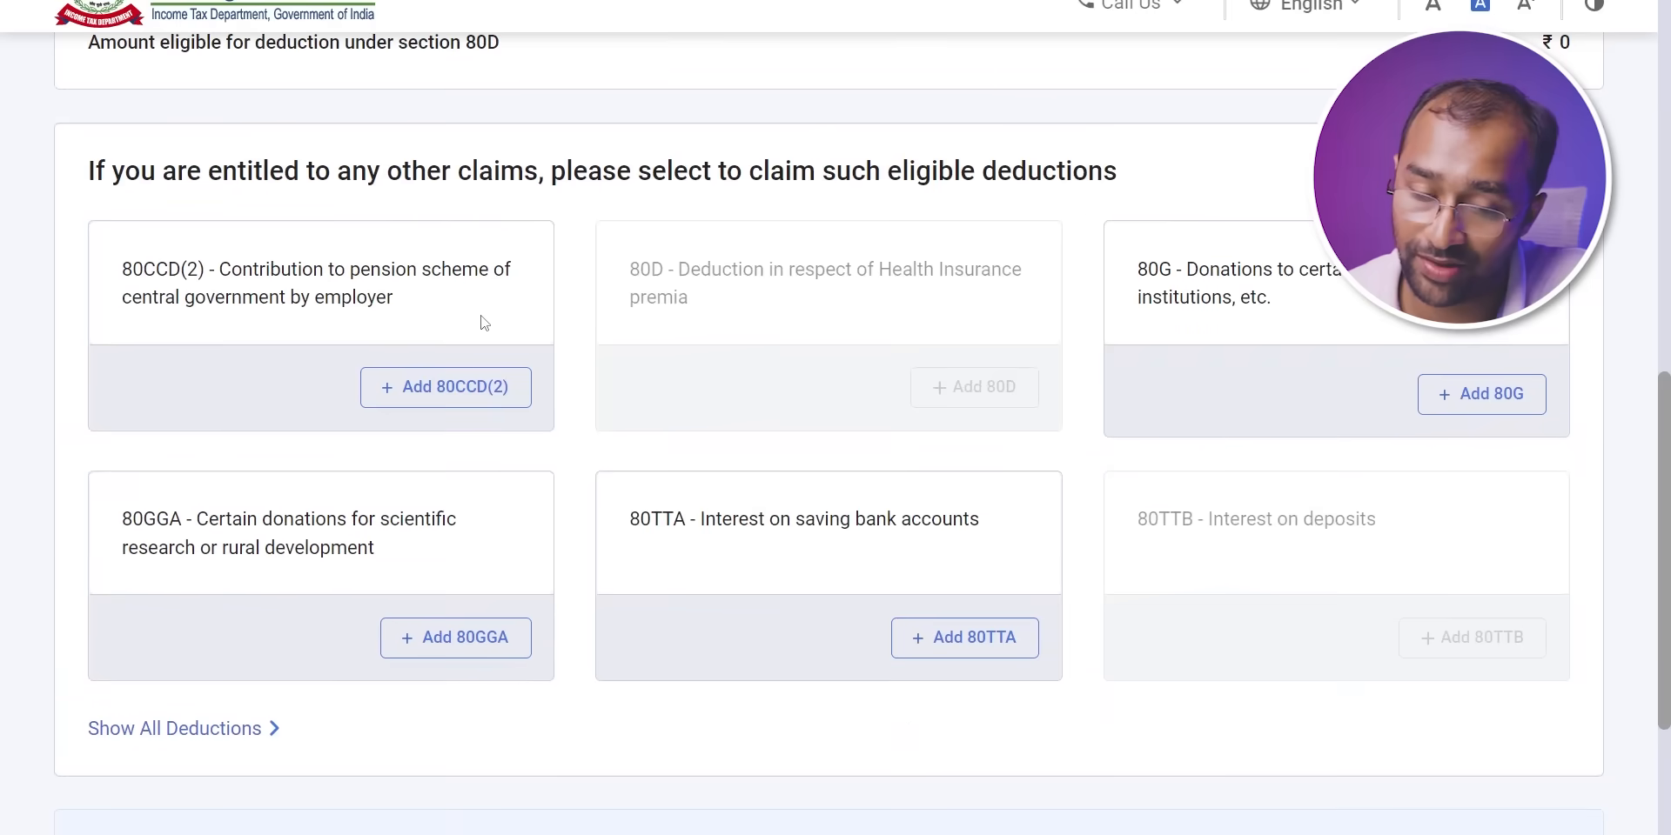
scroll(216, 490, "down", 2)
left_click(194, 510)
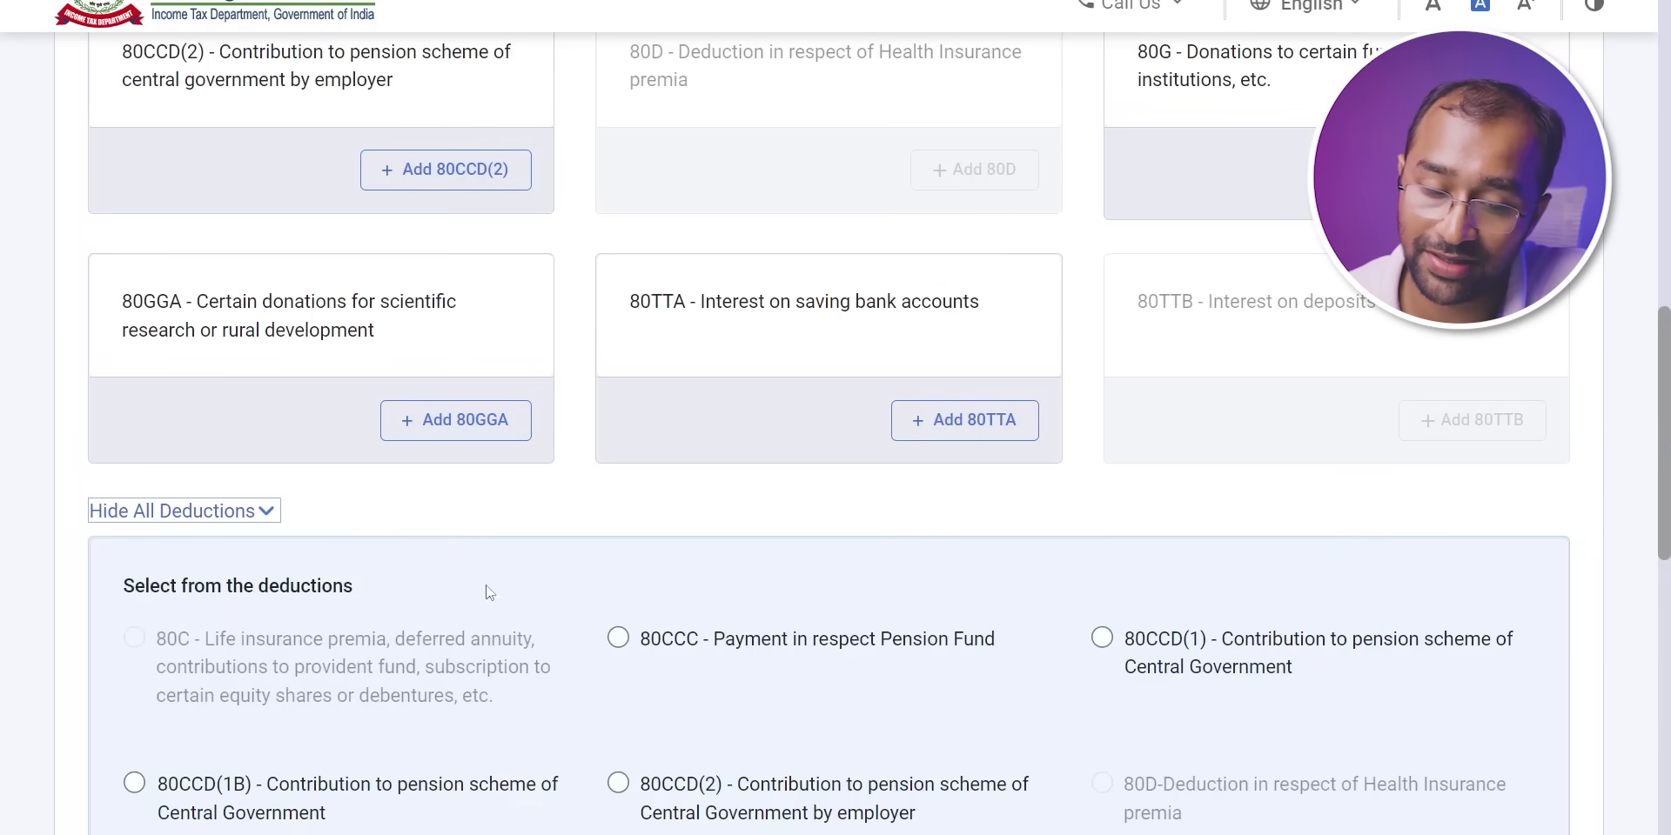
scroll(573, 610, "down", 1)
scroll(570, 609, "down", 2)
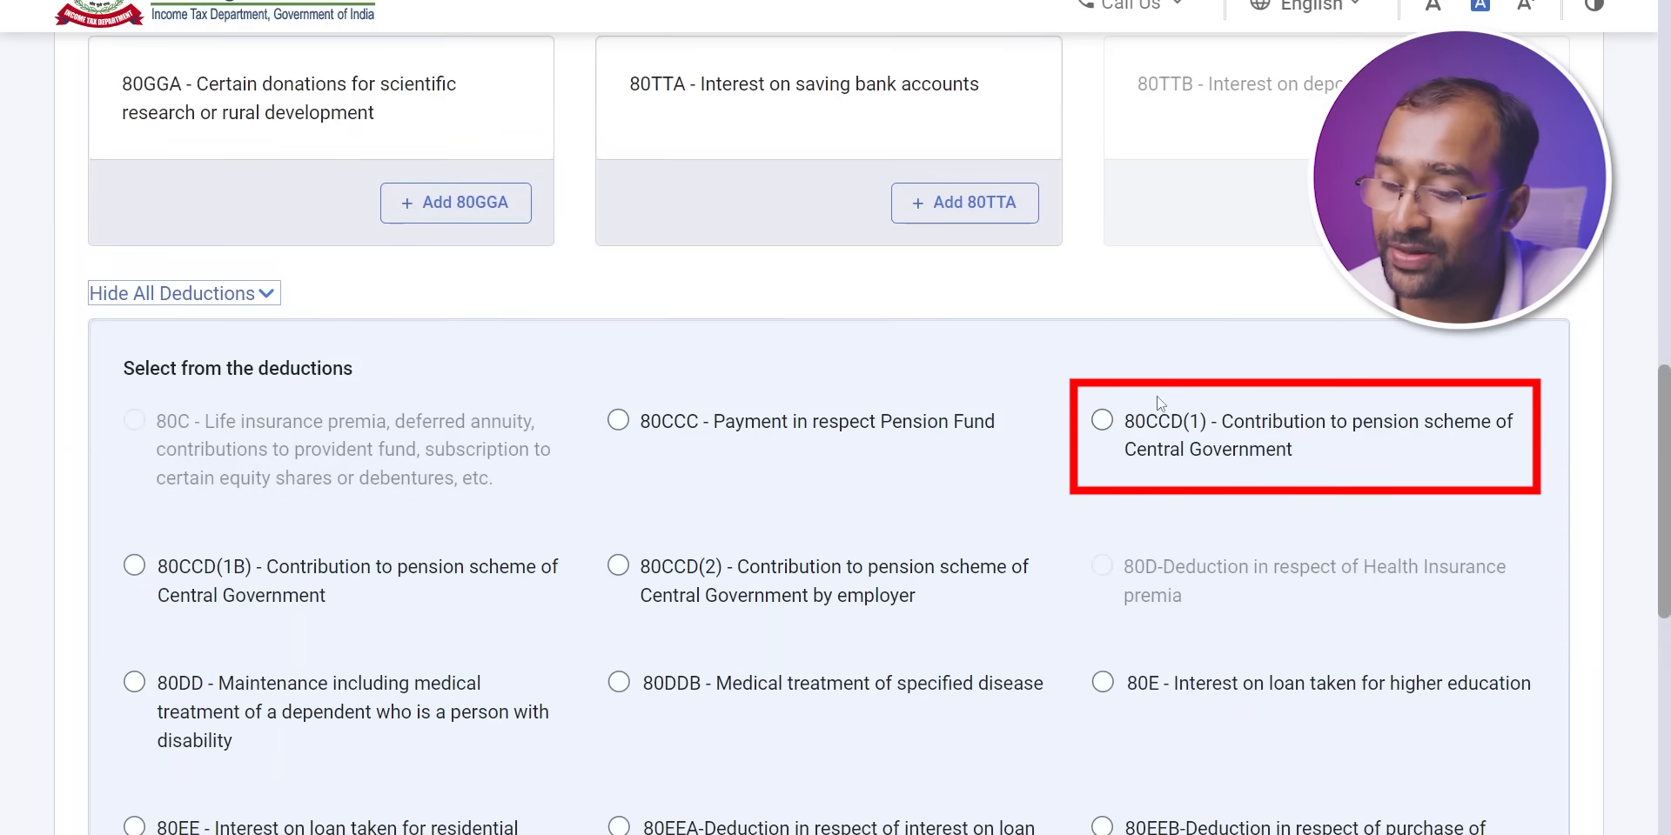
scroll(871, 496, "down", 3)
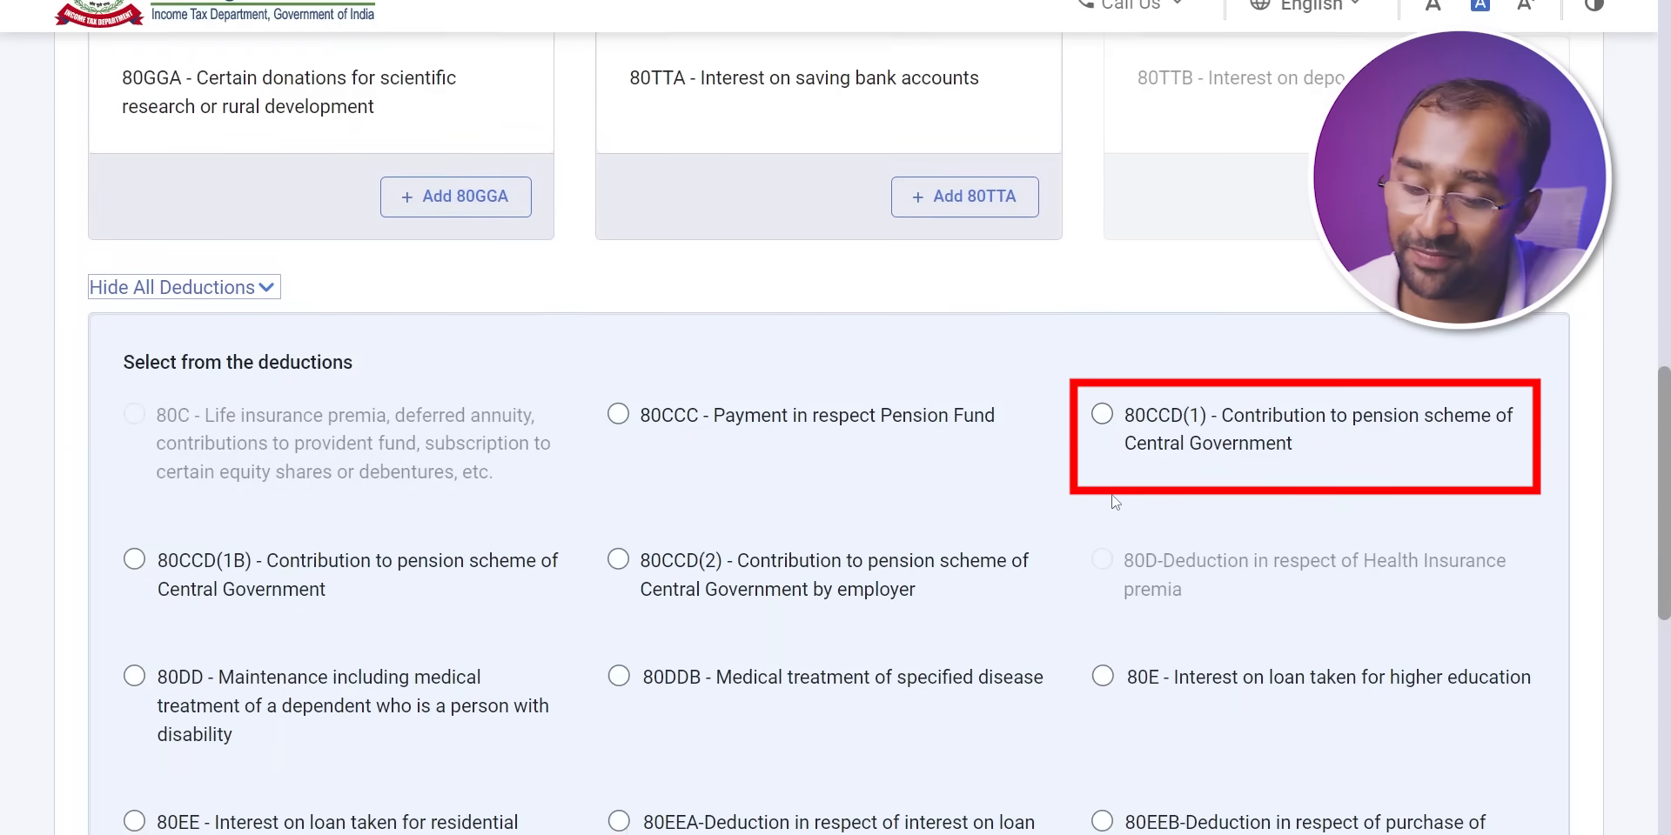
scroll(871, 496, "down", 3)
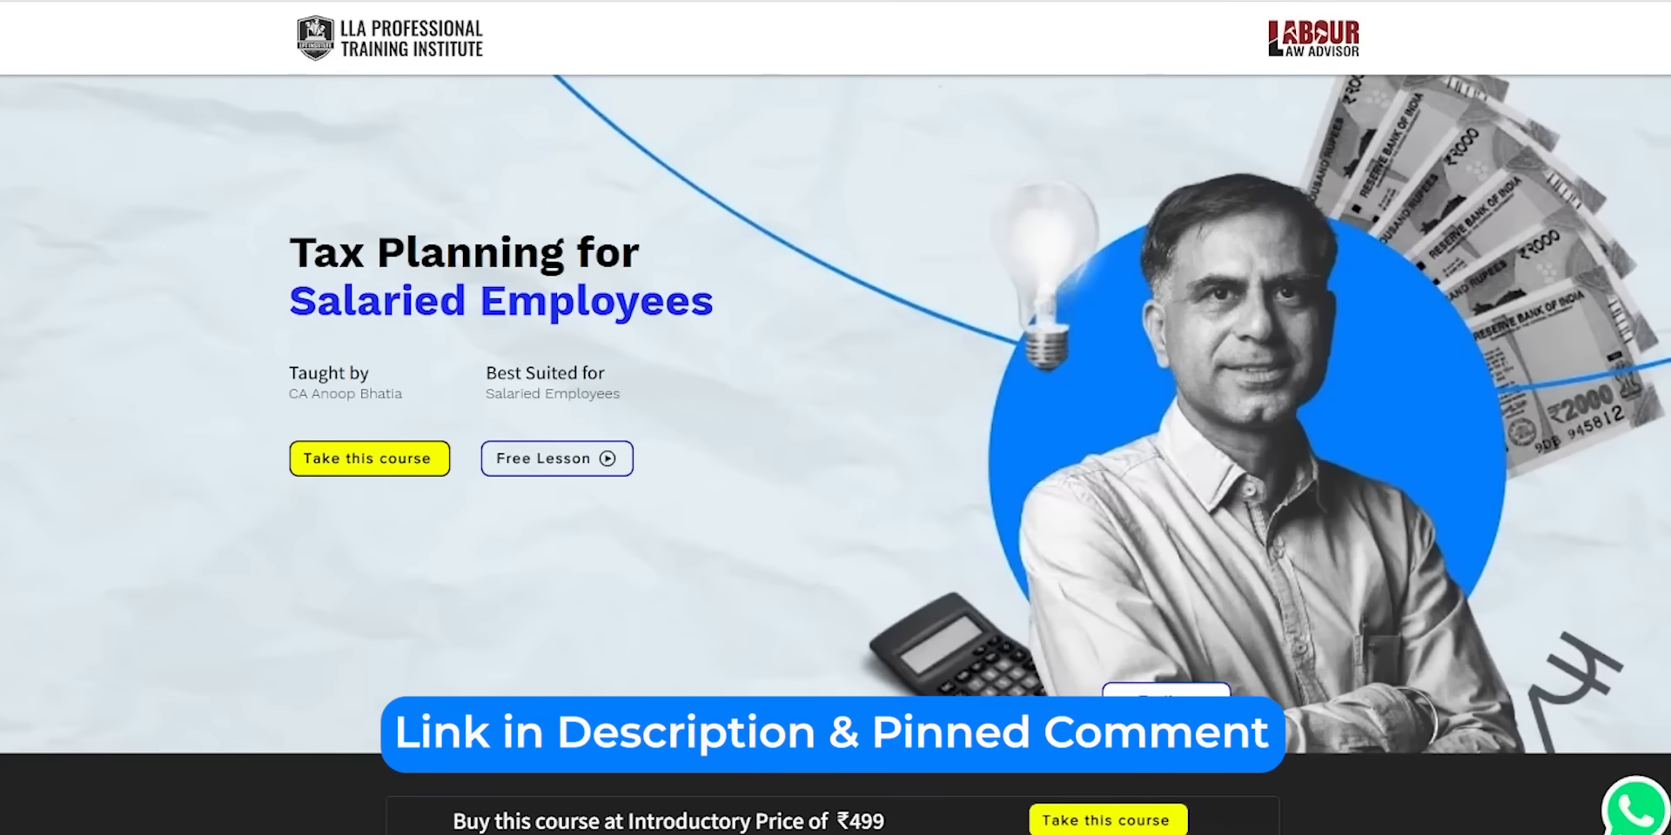
scroll(835, 418, "down", 4)
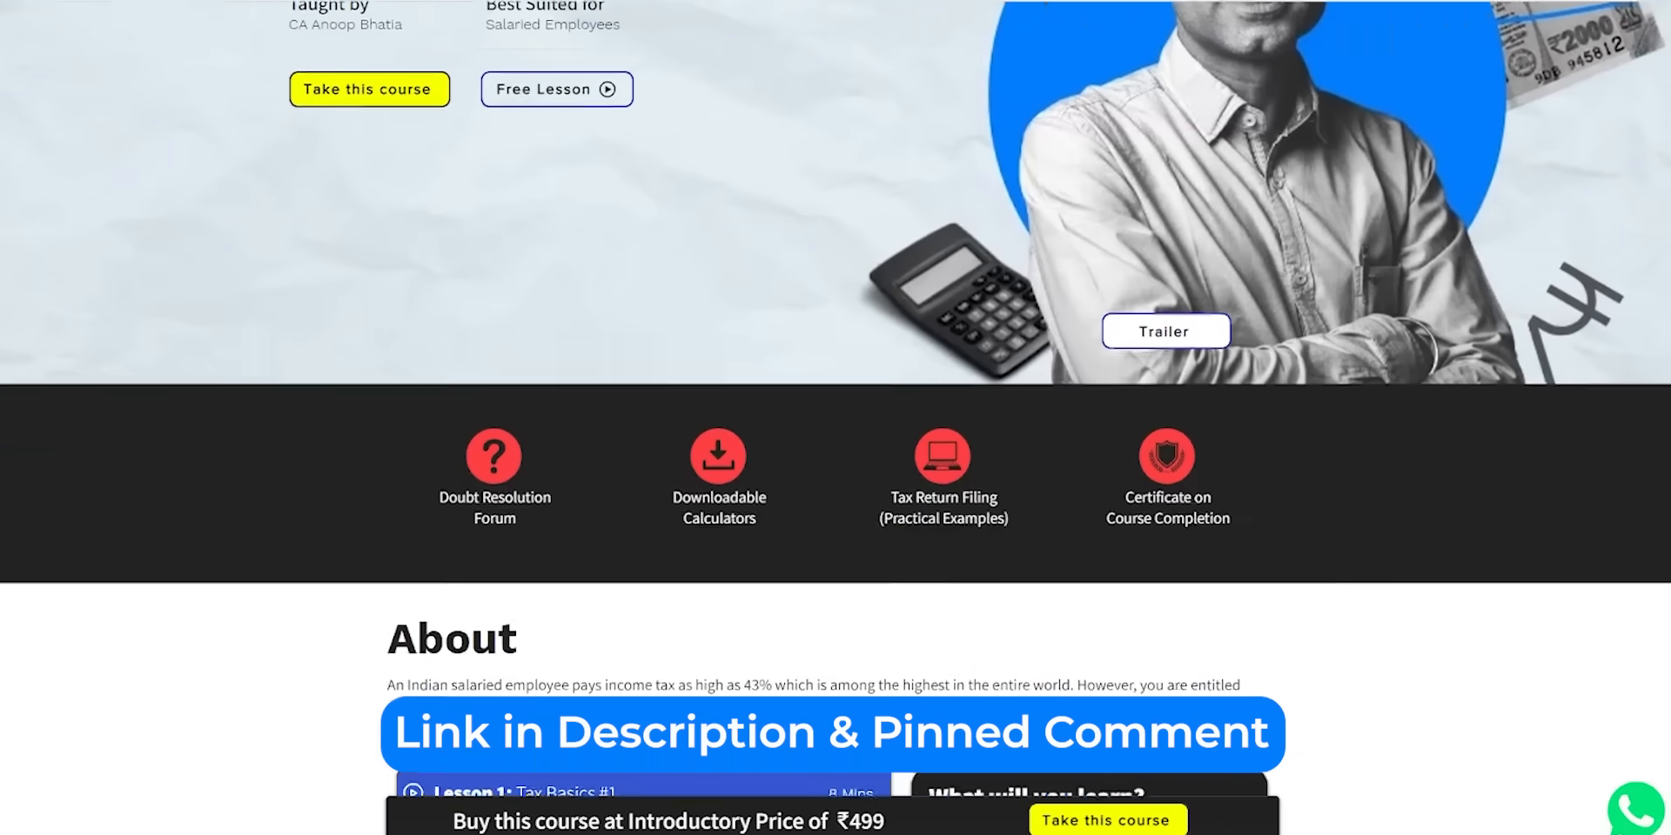
scroll(835, 418, "down", 7)
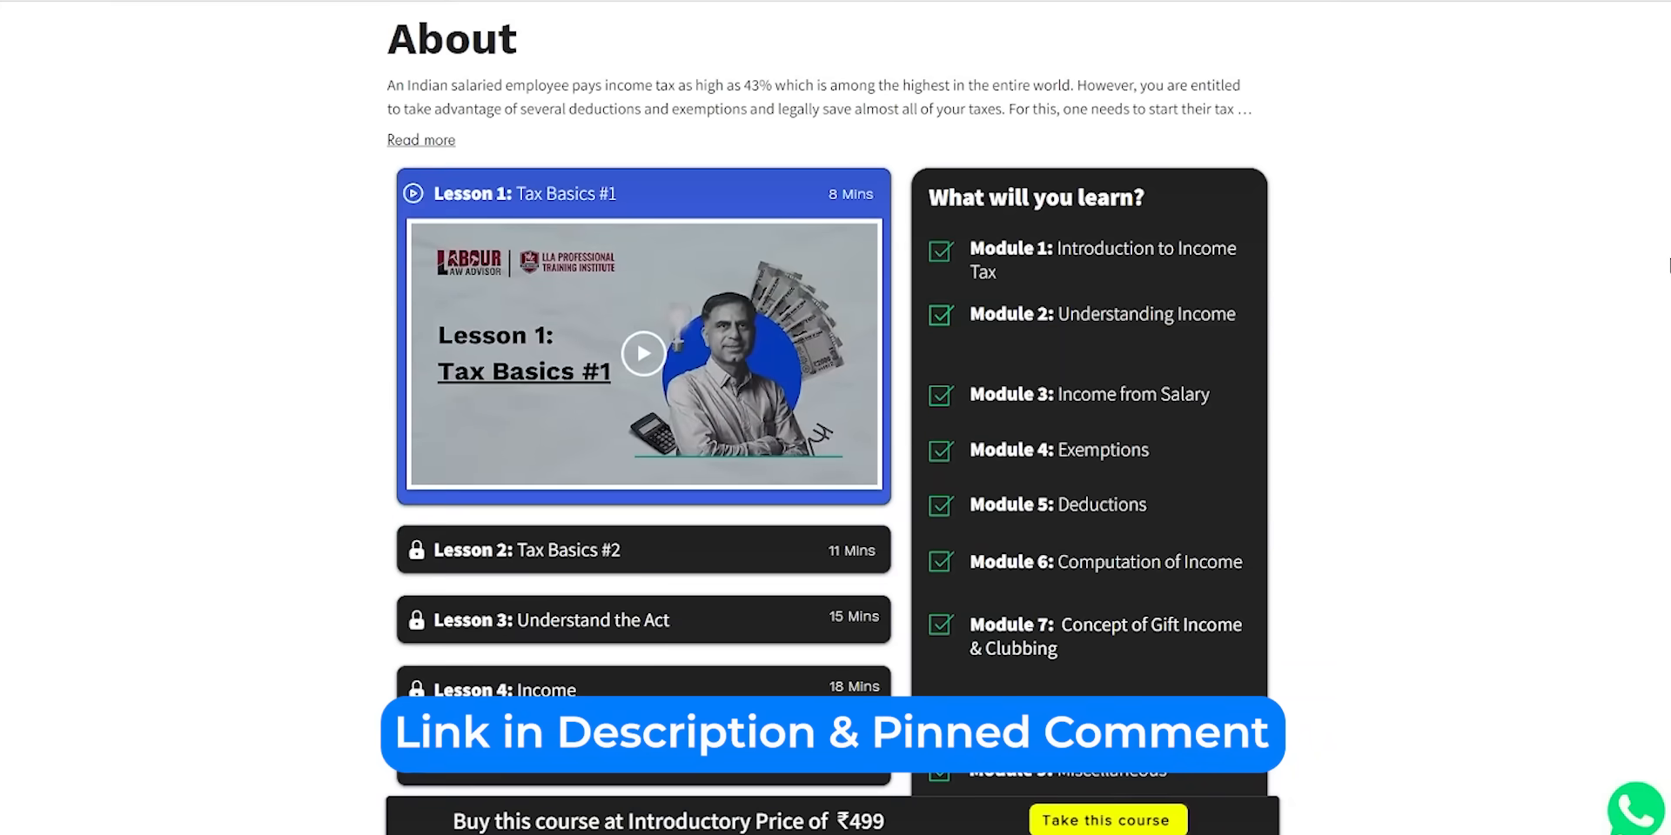
scroll(1668, 266, "down", 2)
- Expand the breakdown of the total deductions and confirm the Total Deductions section
scroll(1669, 289, "down", 7)
scroll(1661, 433, "down", 1)
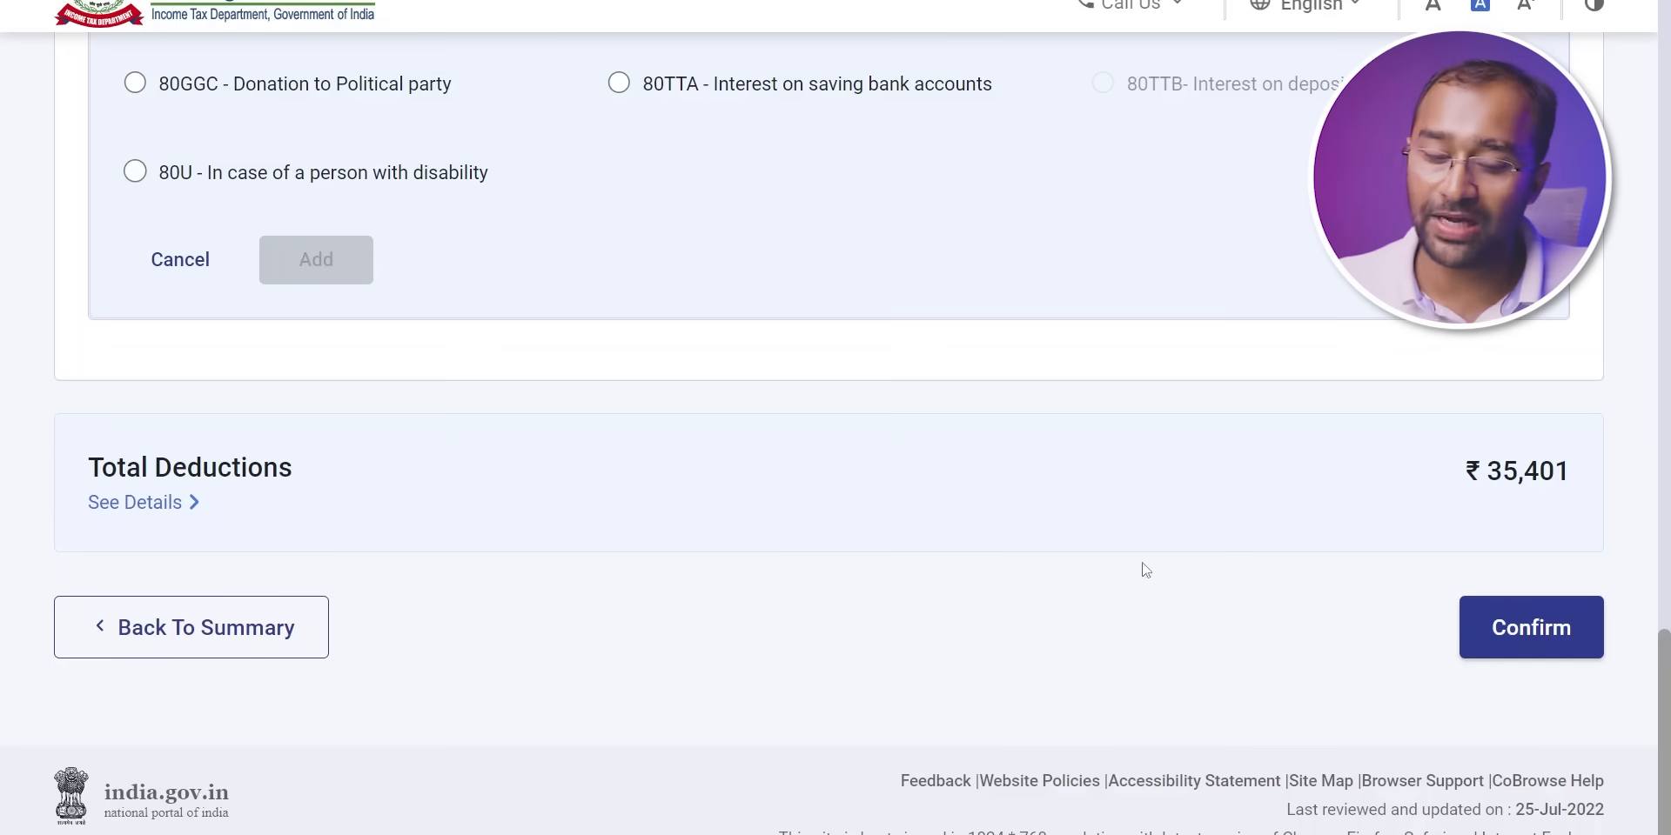
left_click(1500, 651)
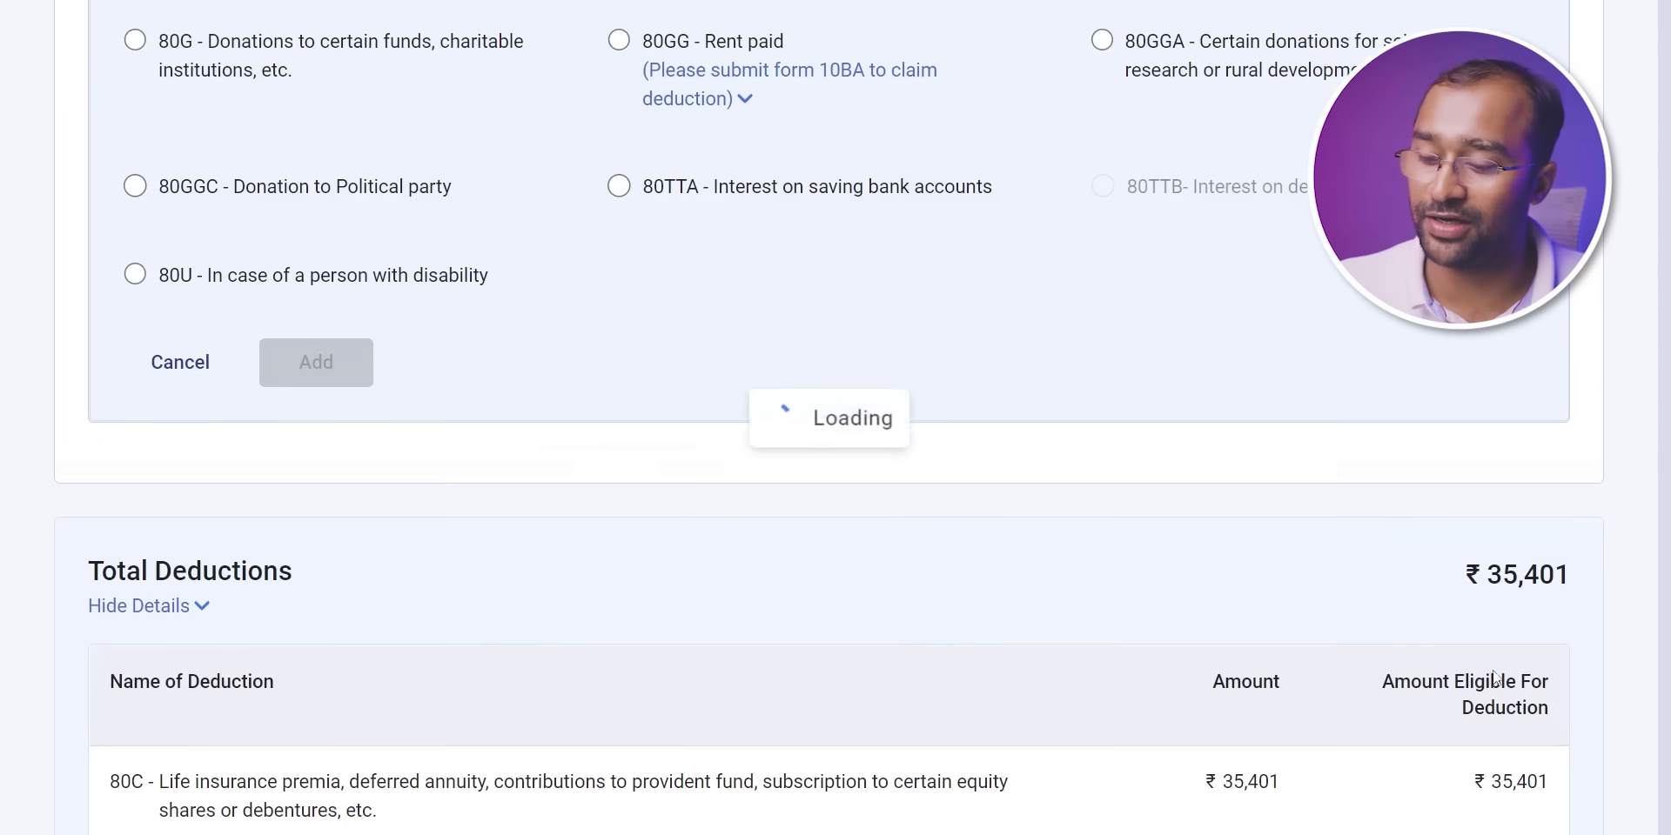
- Verify the TDS, TCS, advance tax and self-assessment tax amounts in the Taxes Paid section
scroll(789, 514, "down", 3)
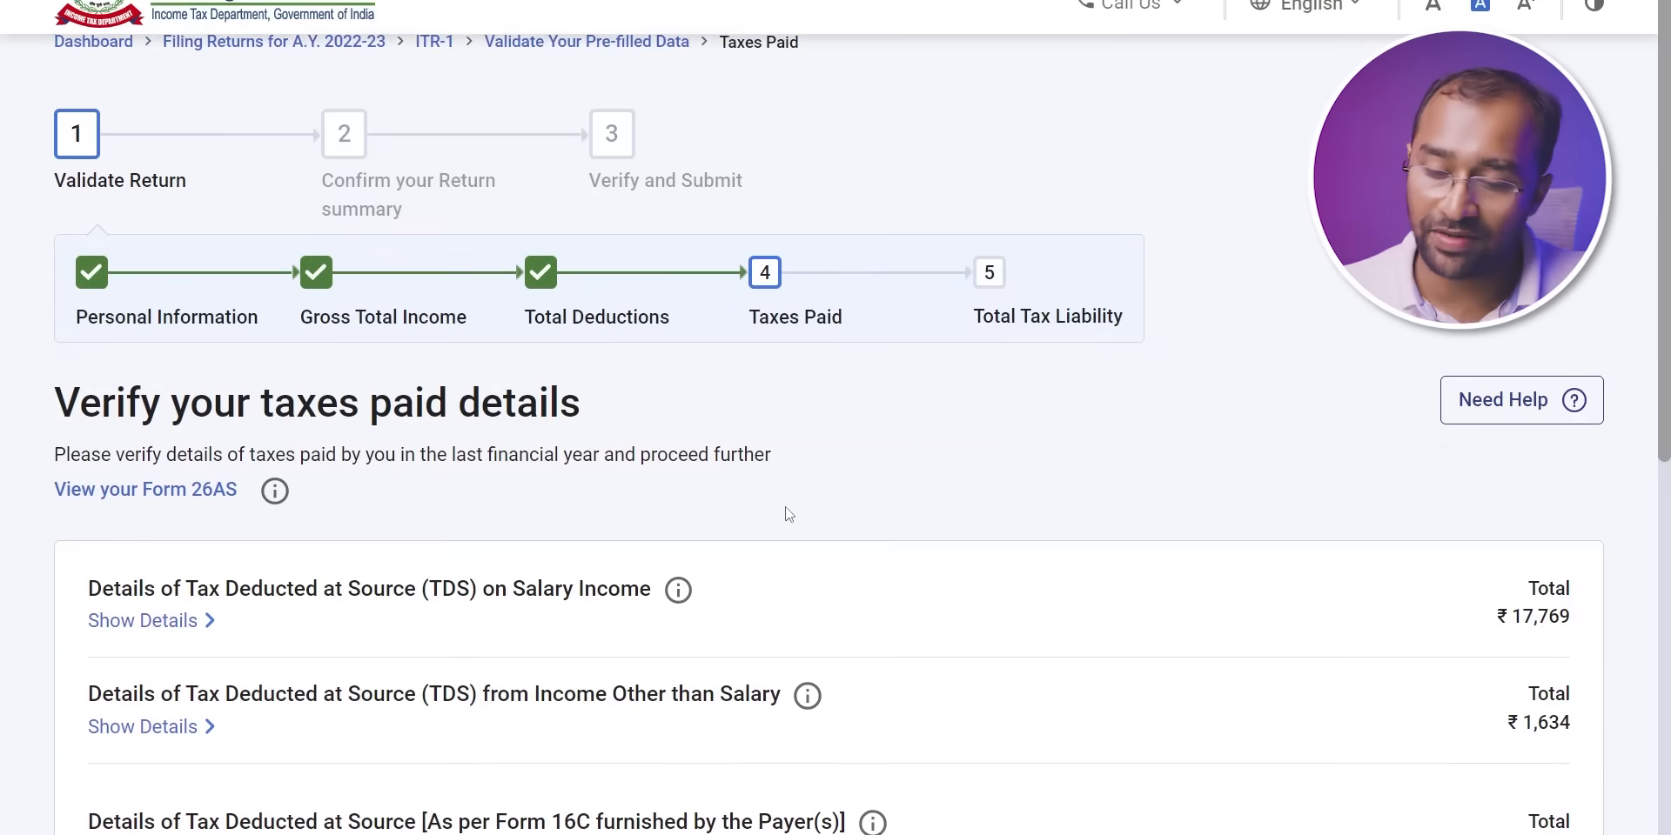
scroll(788, 514, "down", 3)
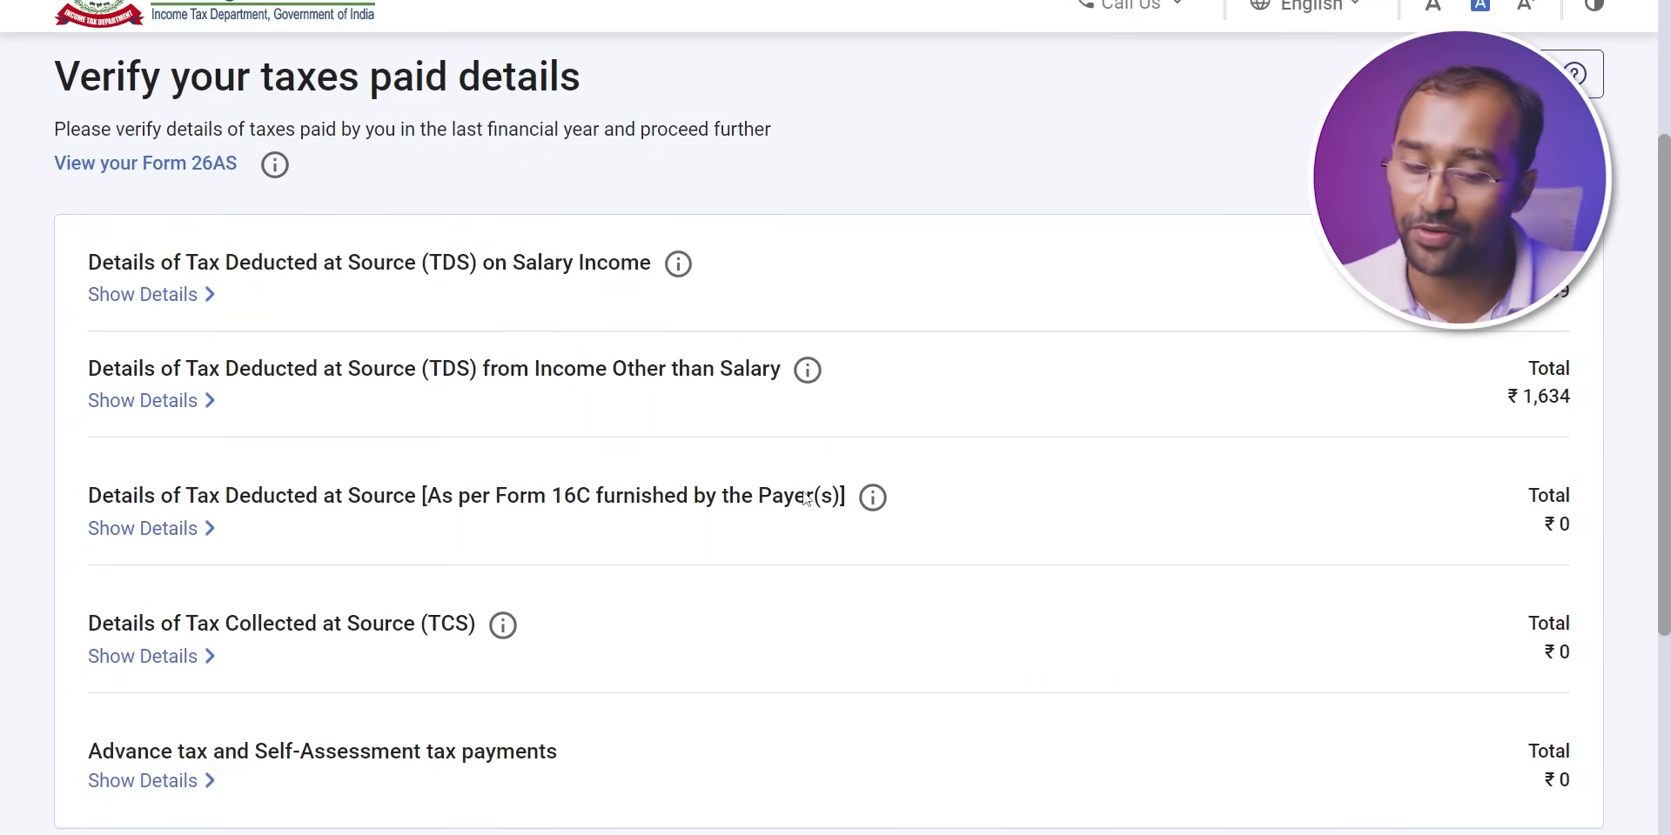
- Check the computation of income, tax, interest and fees, and confirm the Total Tax Liability section
scroll(806, 497, "down", 3)
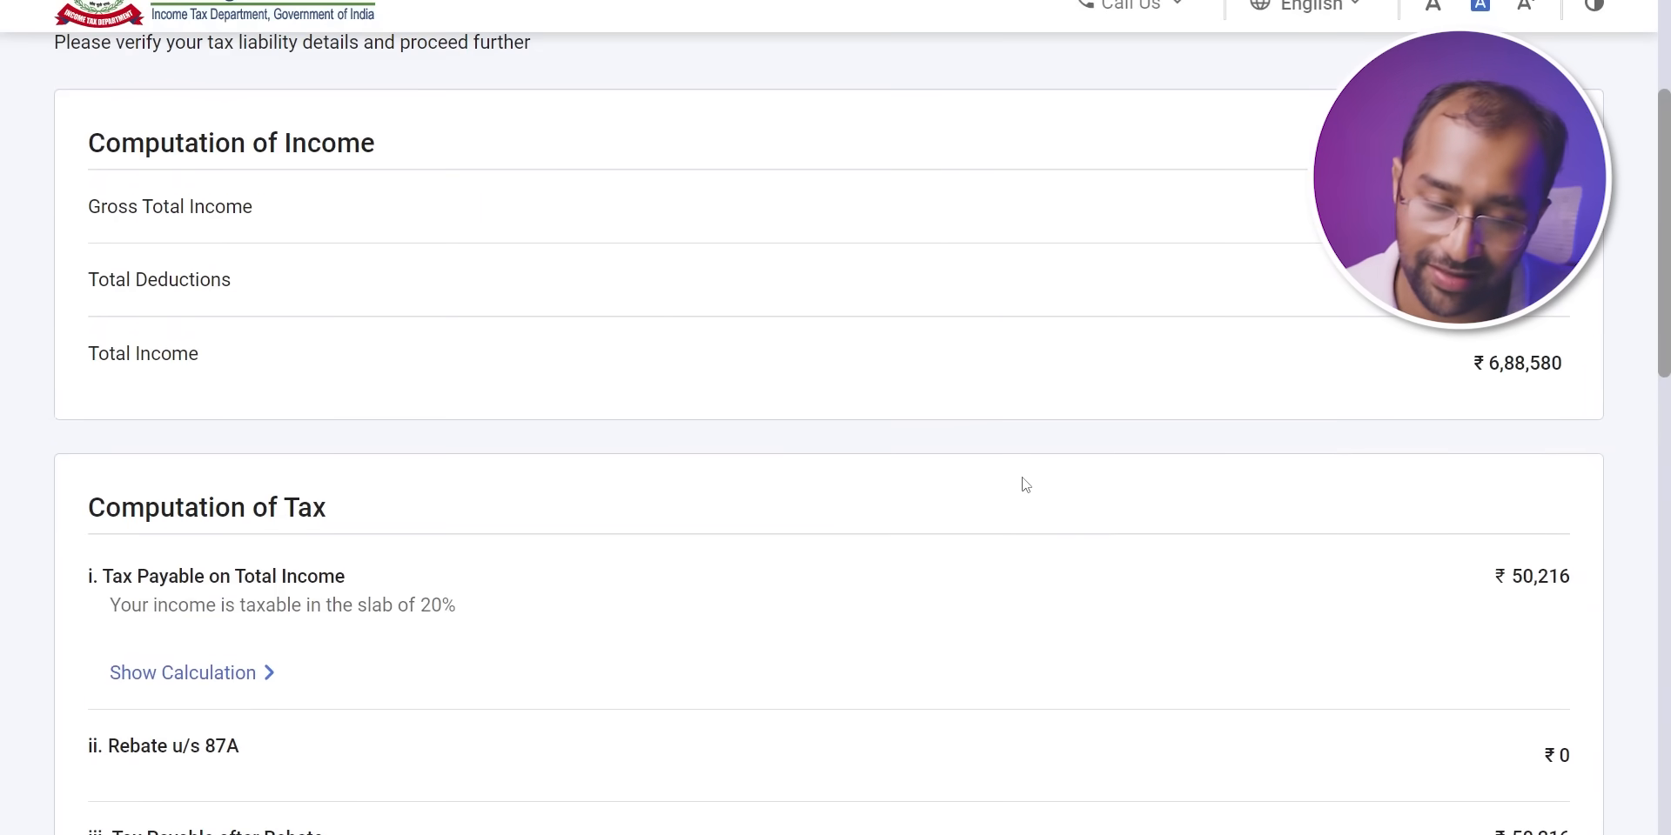
scroll(1025, 485, "down", 5)
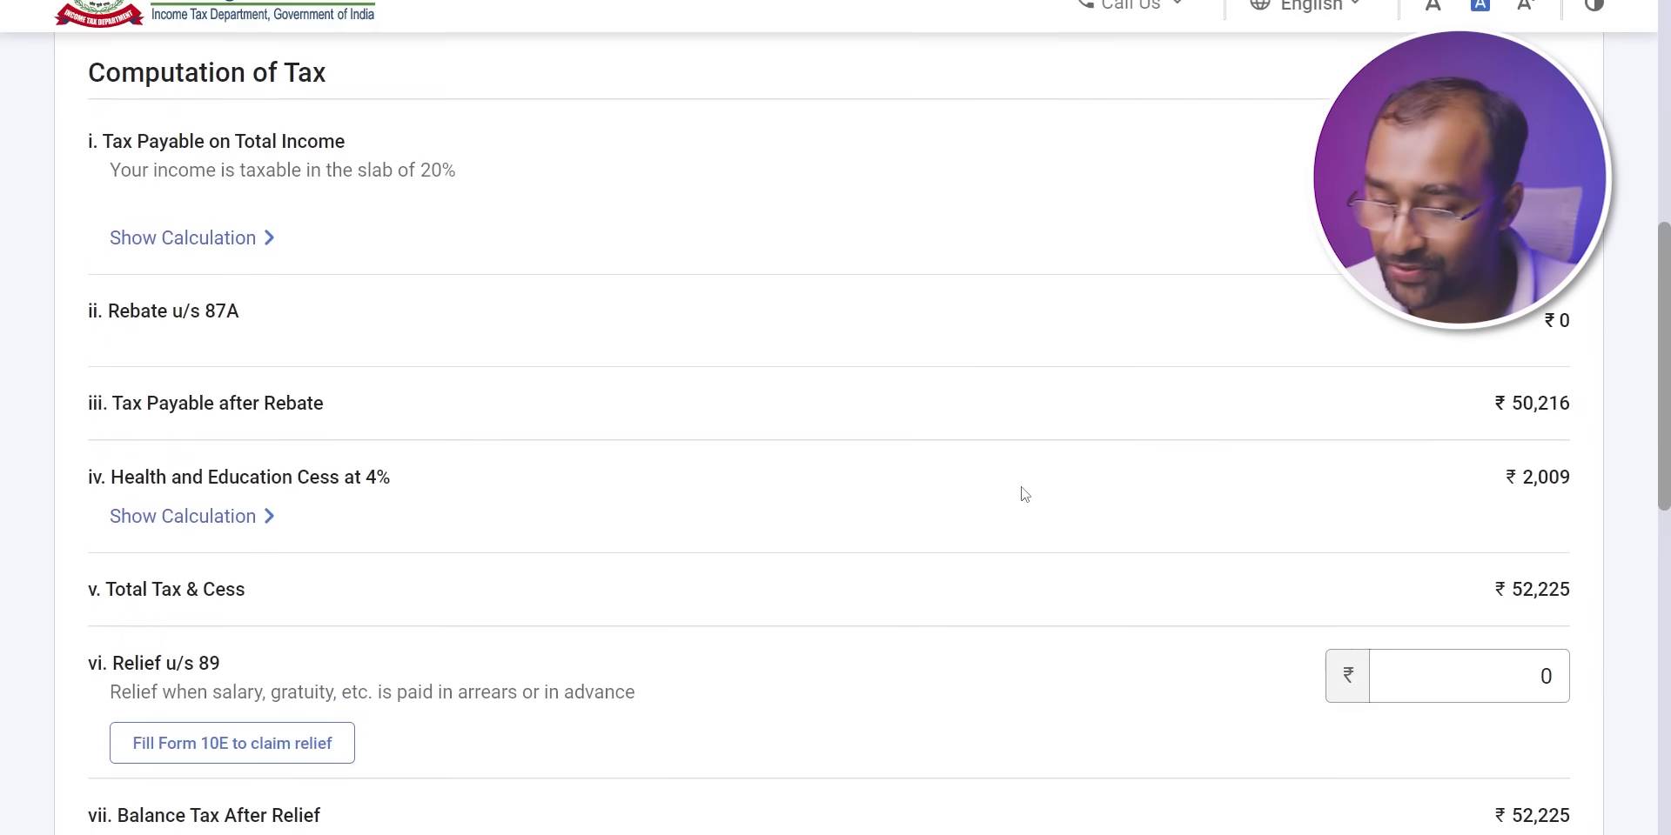
scroll(1227, 387, "down", 3)
scroll(1105, 435, "down", 8)
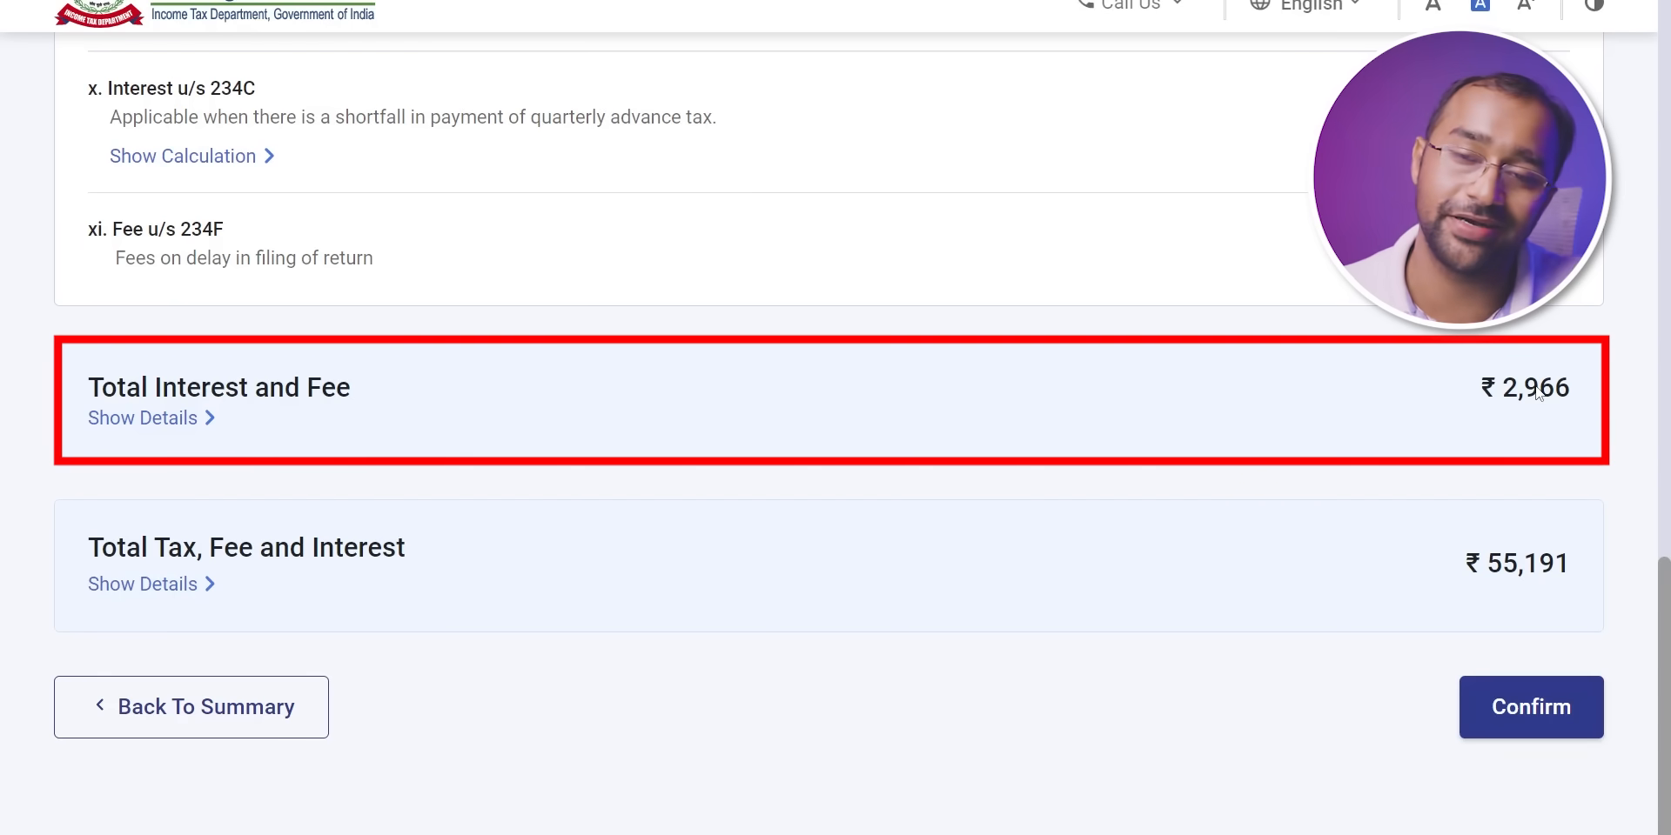
left_click(1560, 731)
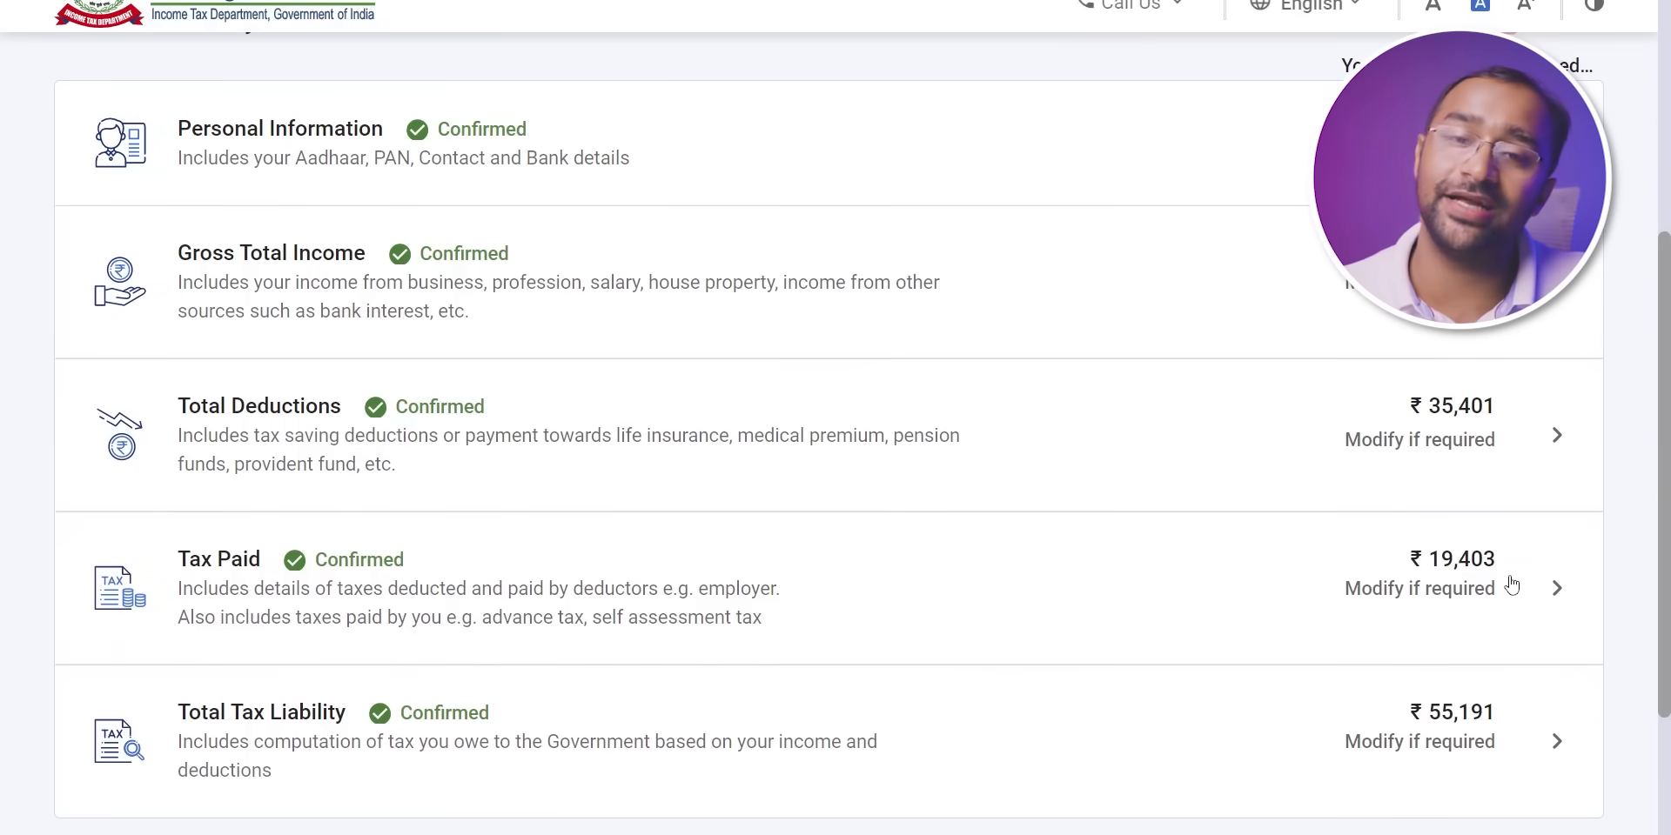
- Proceed from the validated sections to the return summary and review the taxable income, tax and refund calculation
scroll(1512, 585, "down", 3)
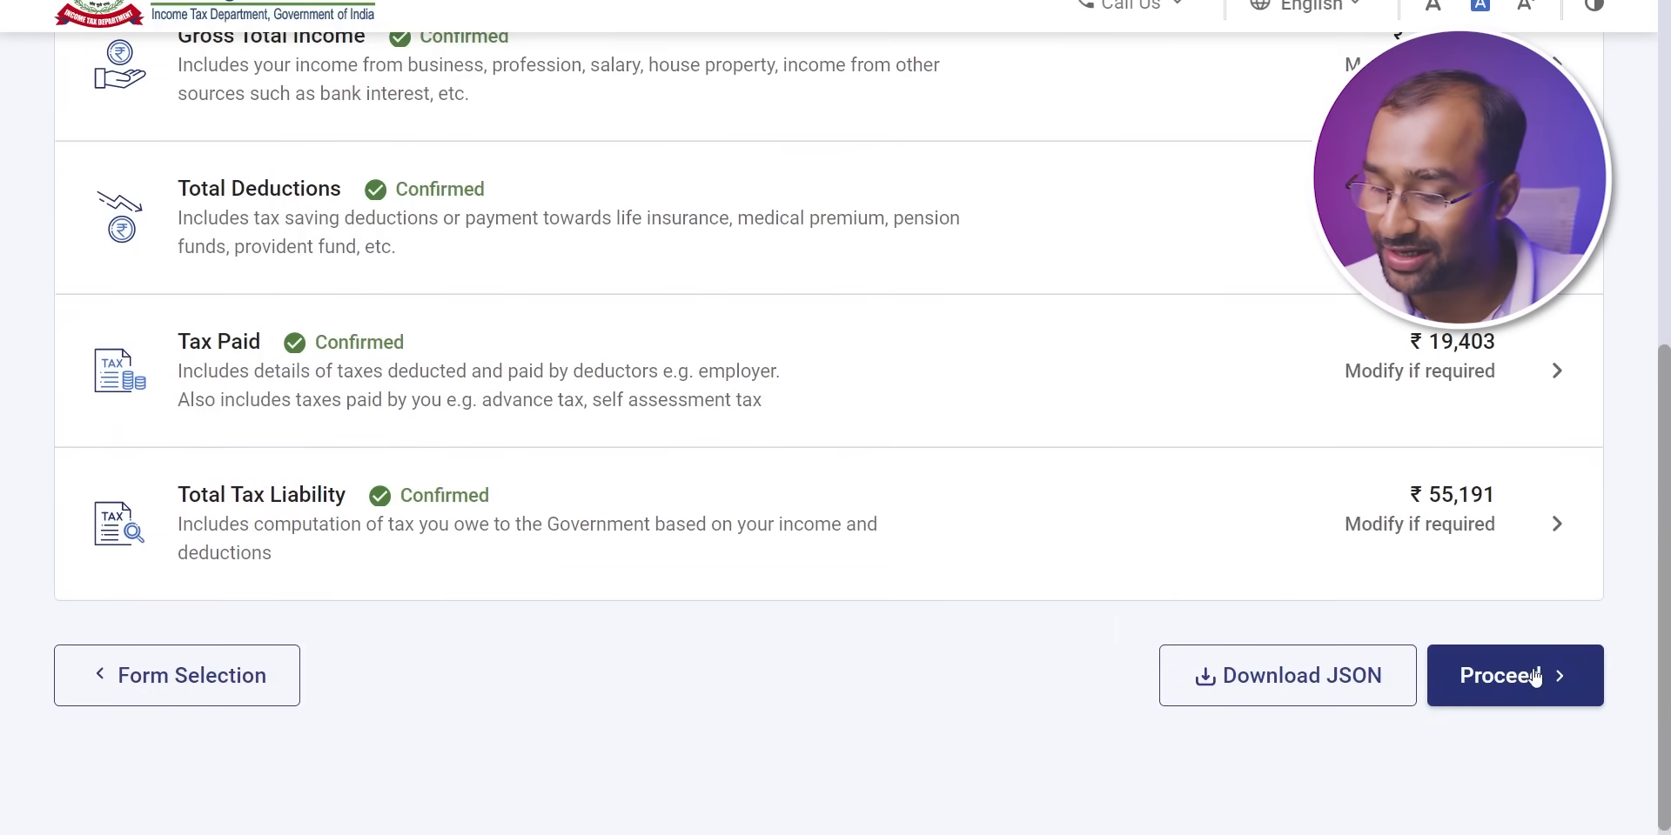
left_click(1531, 678)
scroll(1515, 676, "down", 5)
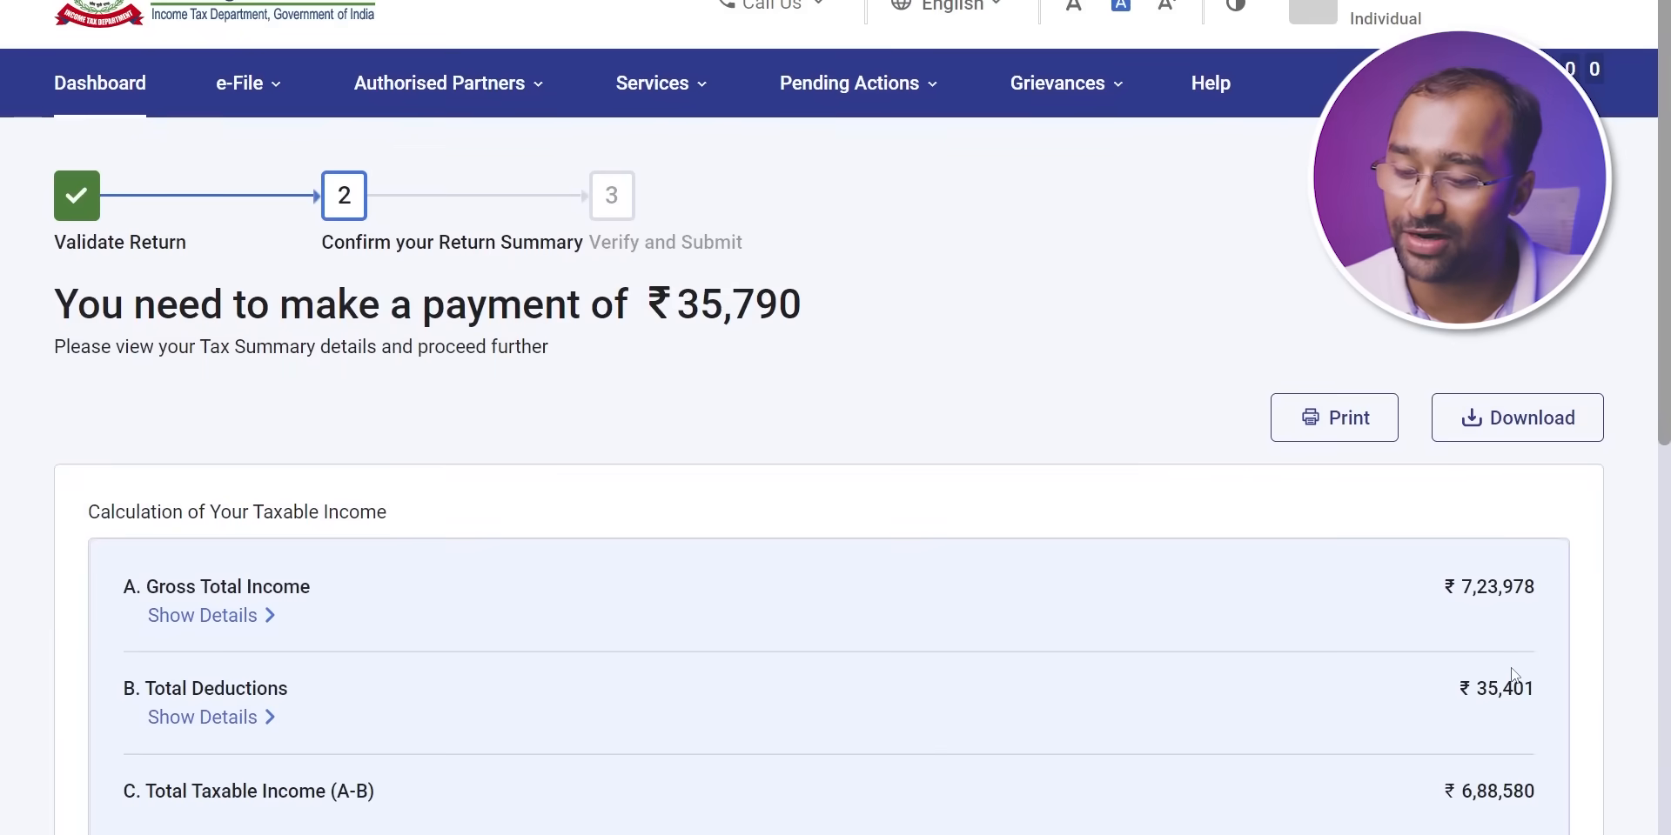
scroll(1511, 675, "down", 4)
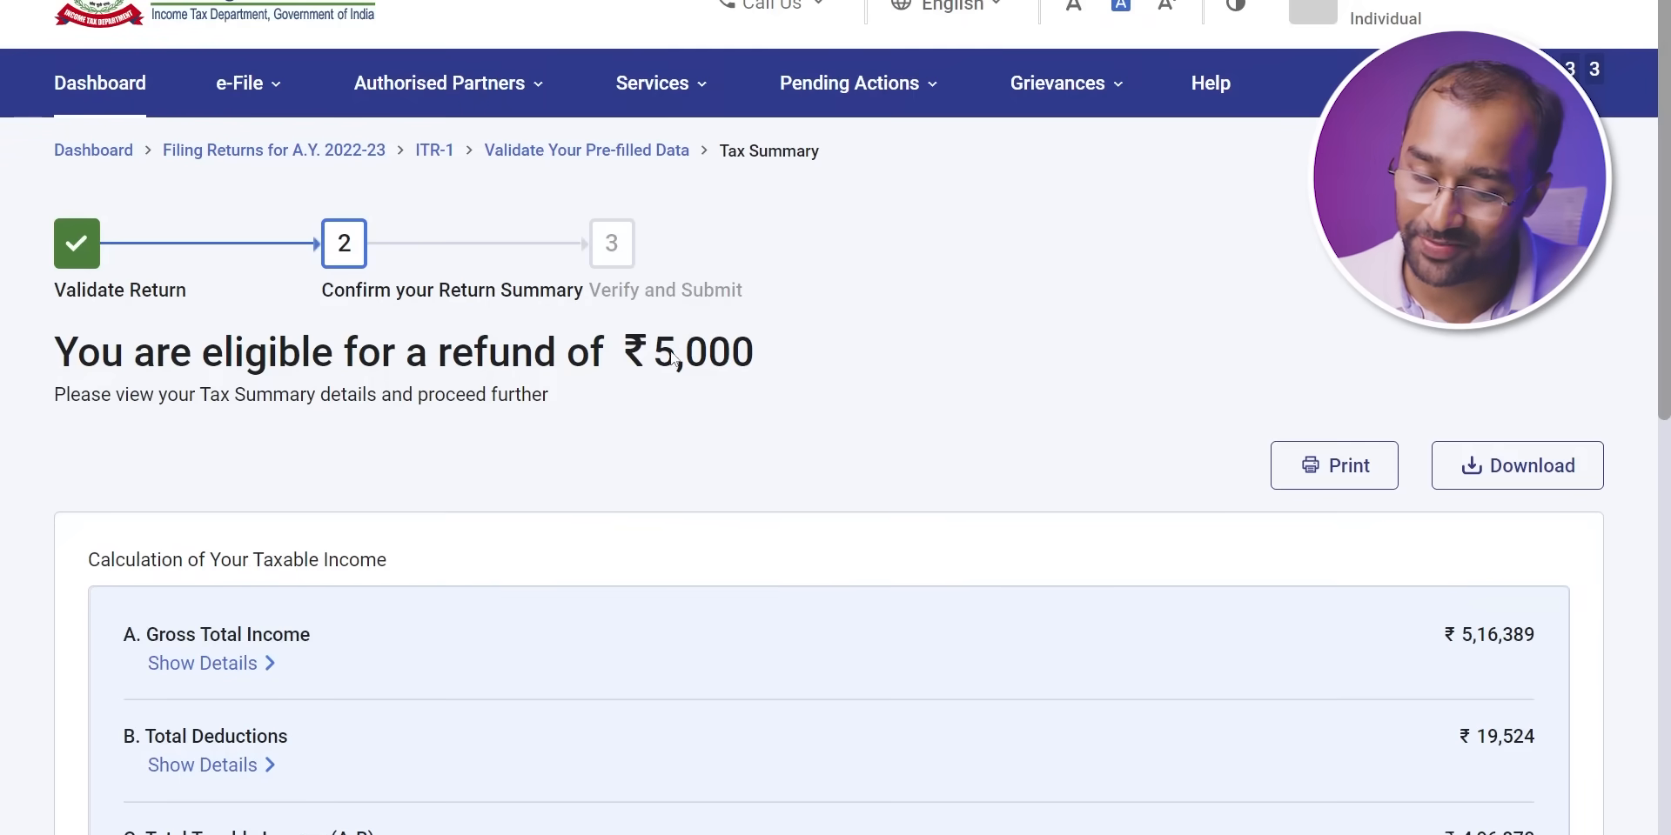
scroll(746, 388, "down", 10)
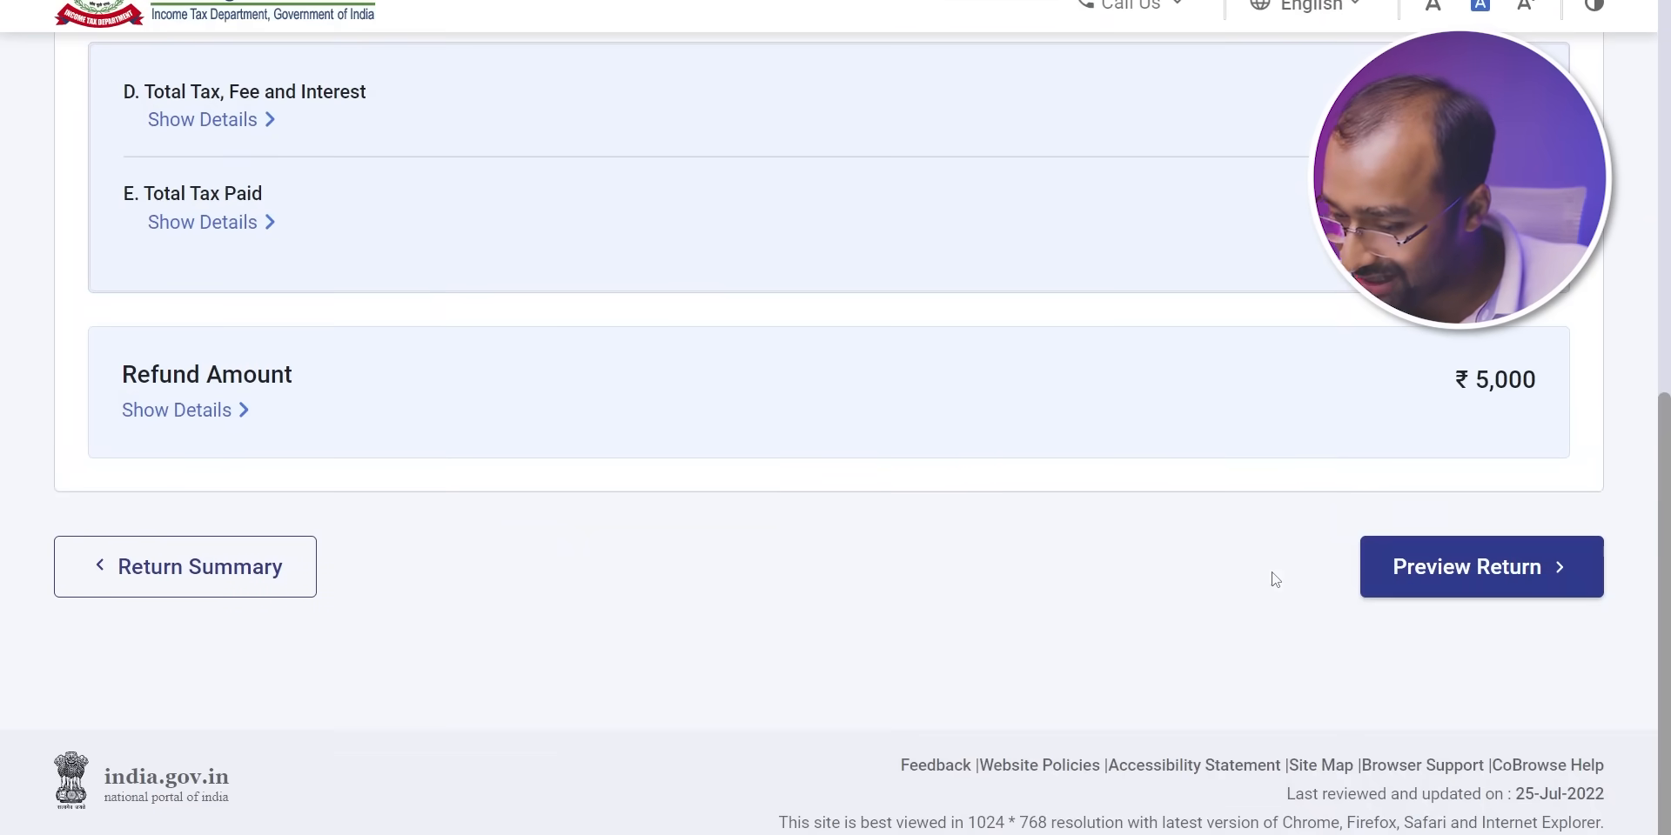
- Preview the complete ITR-1 return down to its verification section and proceed to validation
left_click(1391, 566)
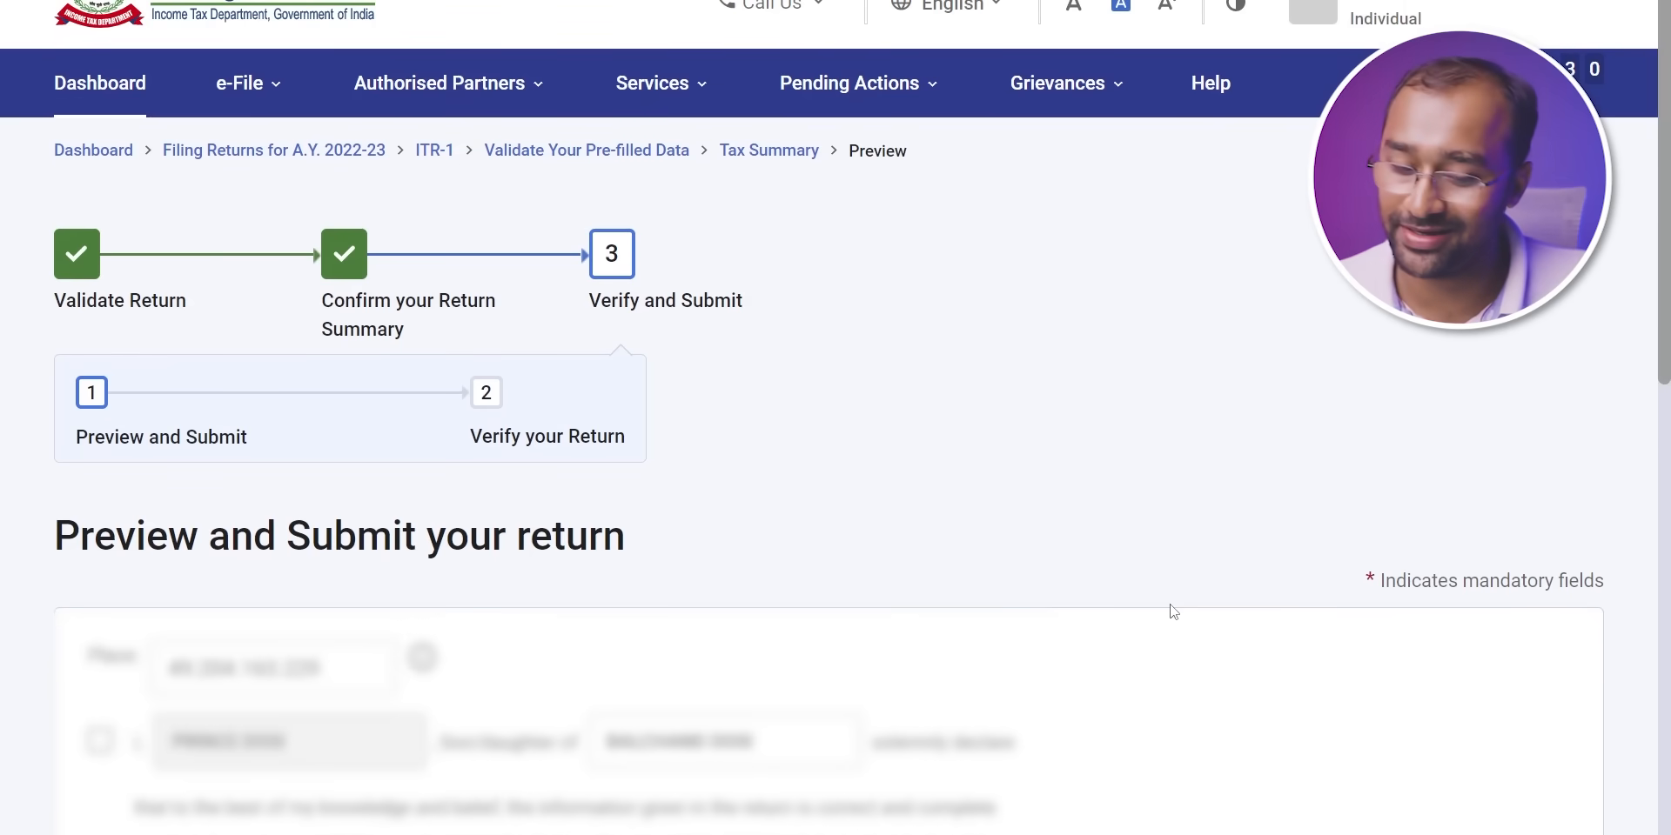
scroll(1395, 805, "down", 20)
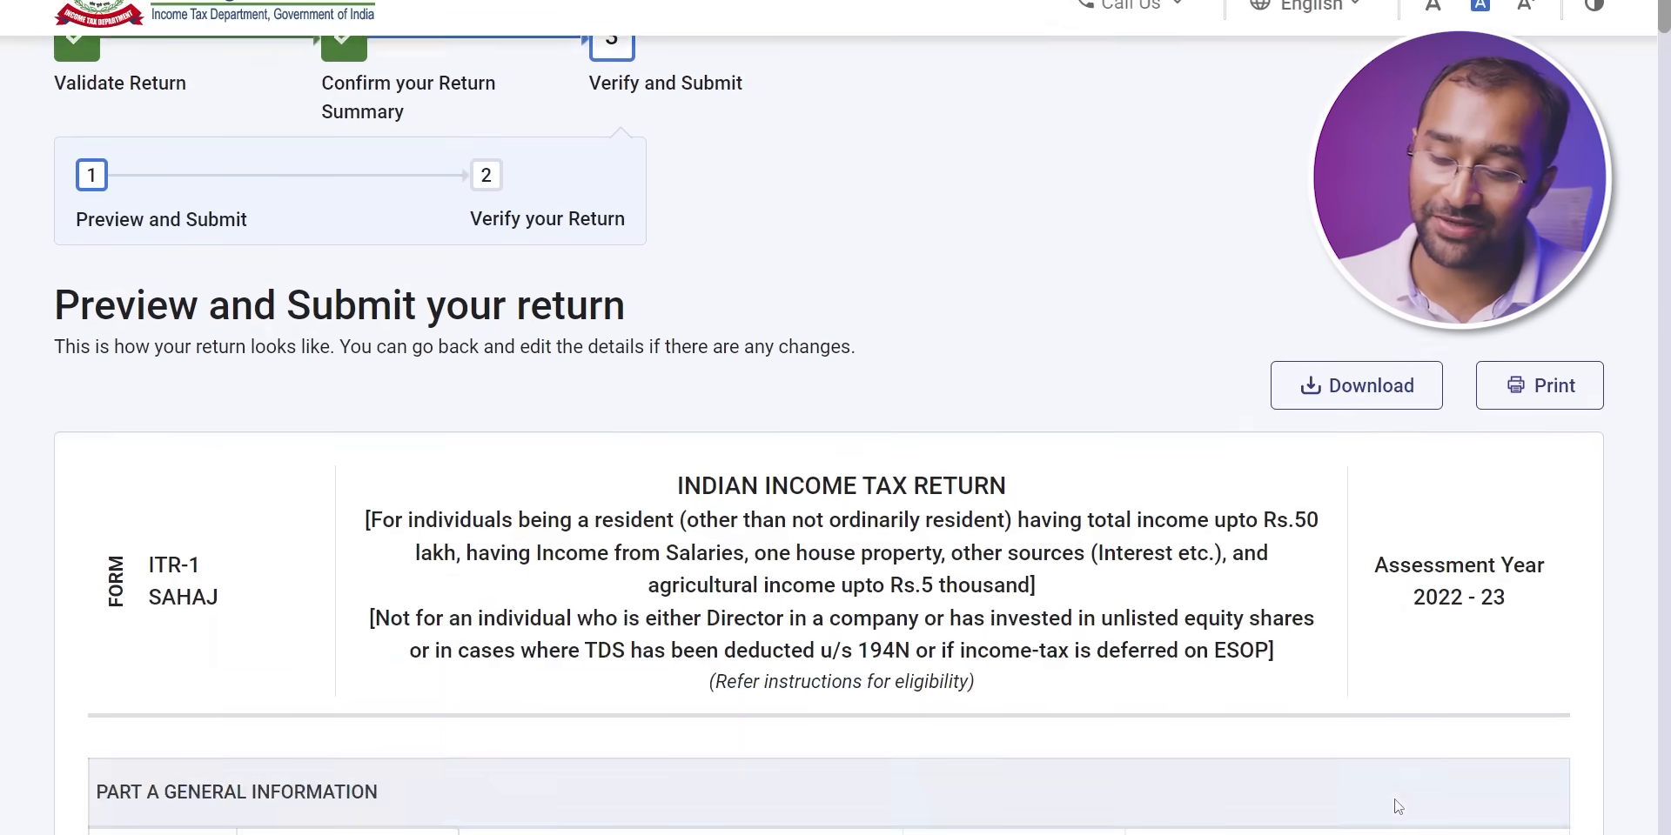
scroll(1395, 805, "down", 20)
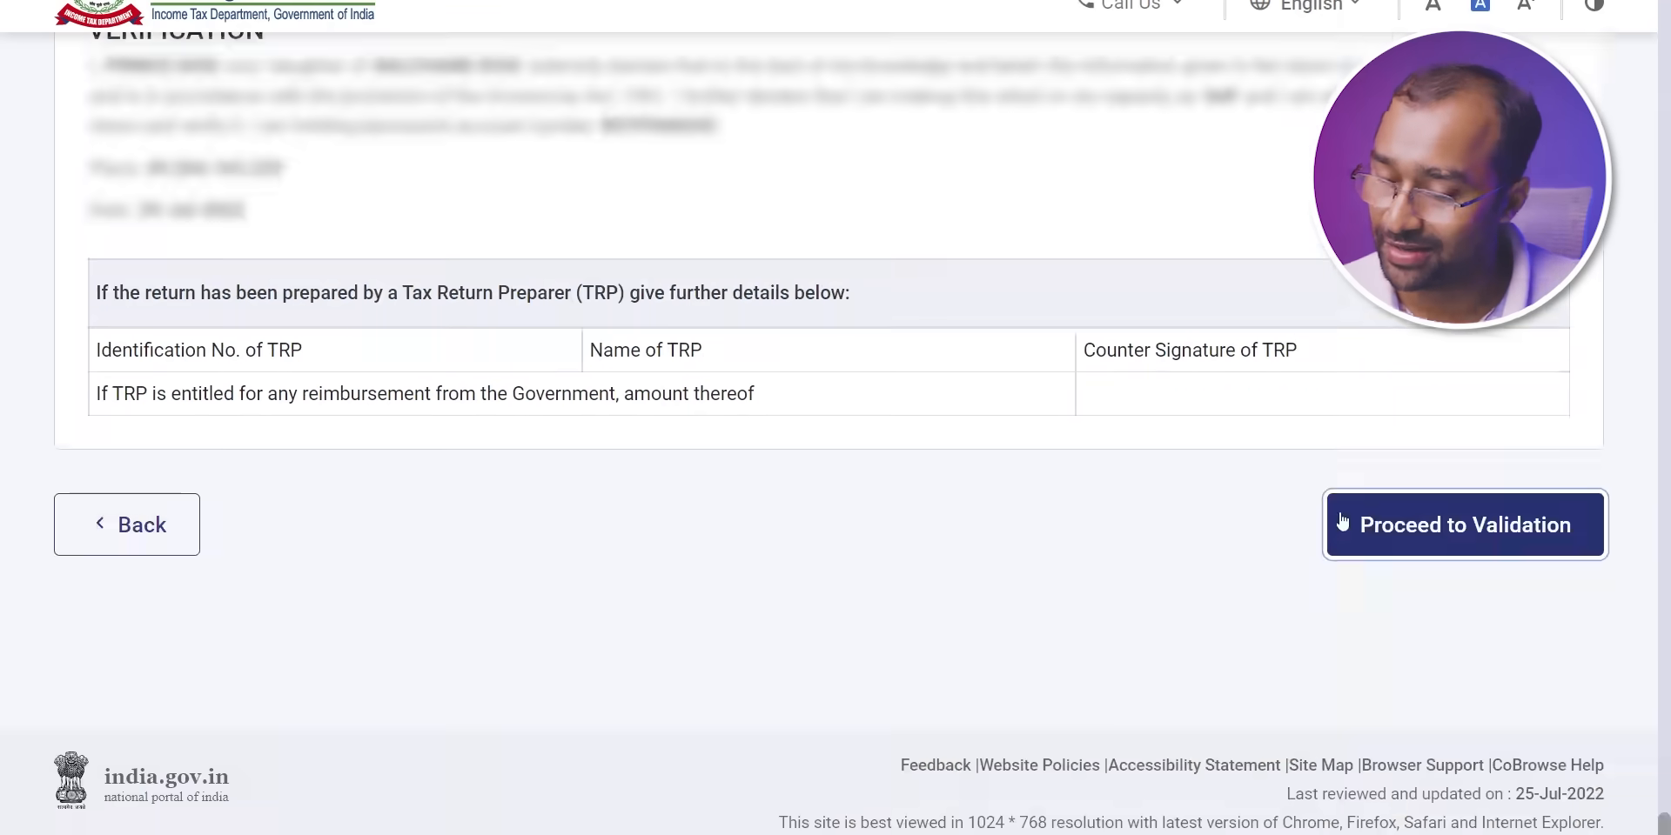
left_click(1342, 521)
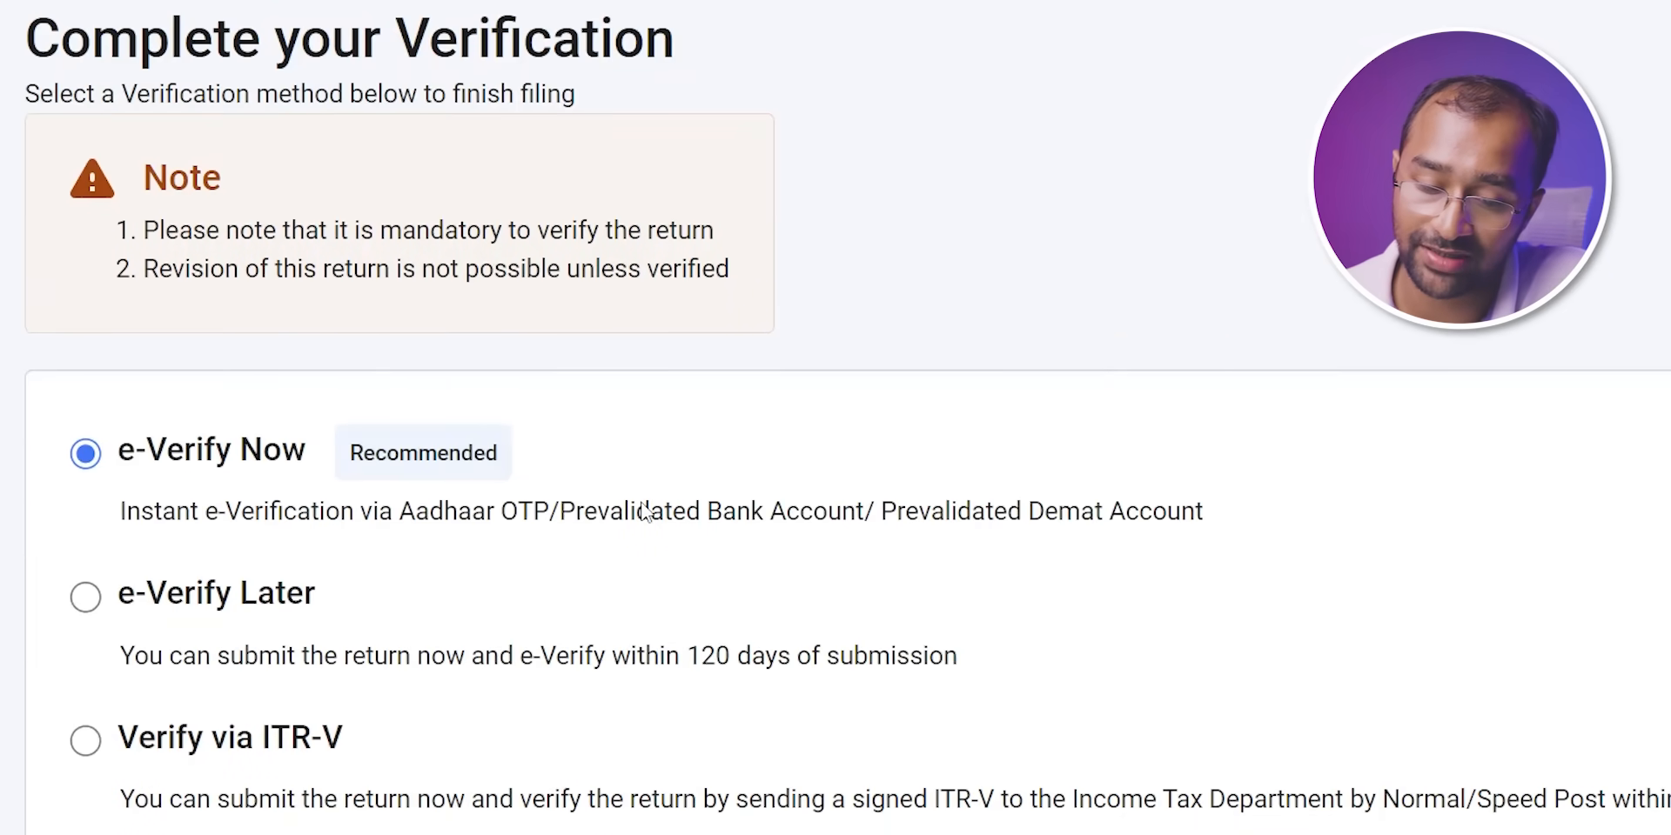
- Choose e-verification using OTP on the mobile number registered with Aadhaar, and submit the return
scroll(706, 509, "down", 3)
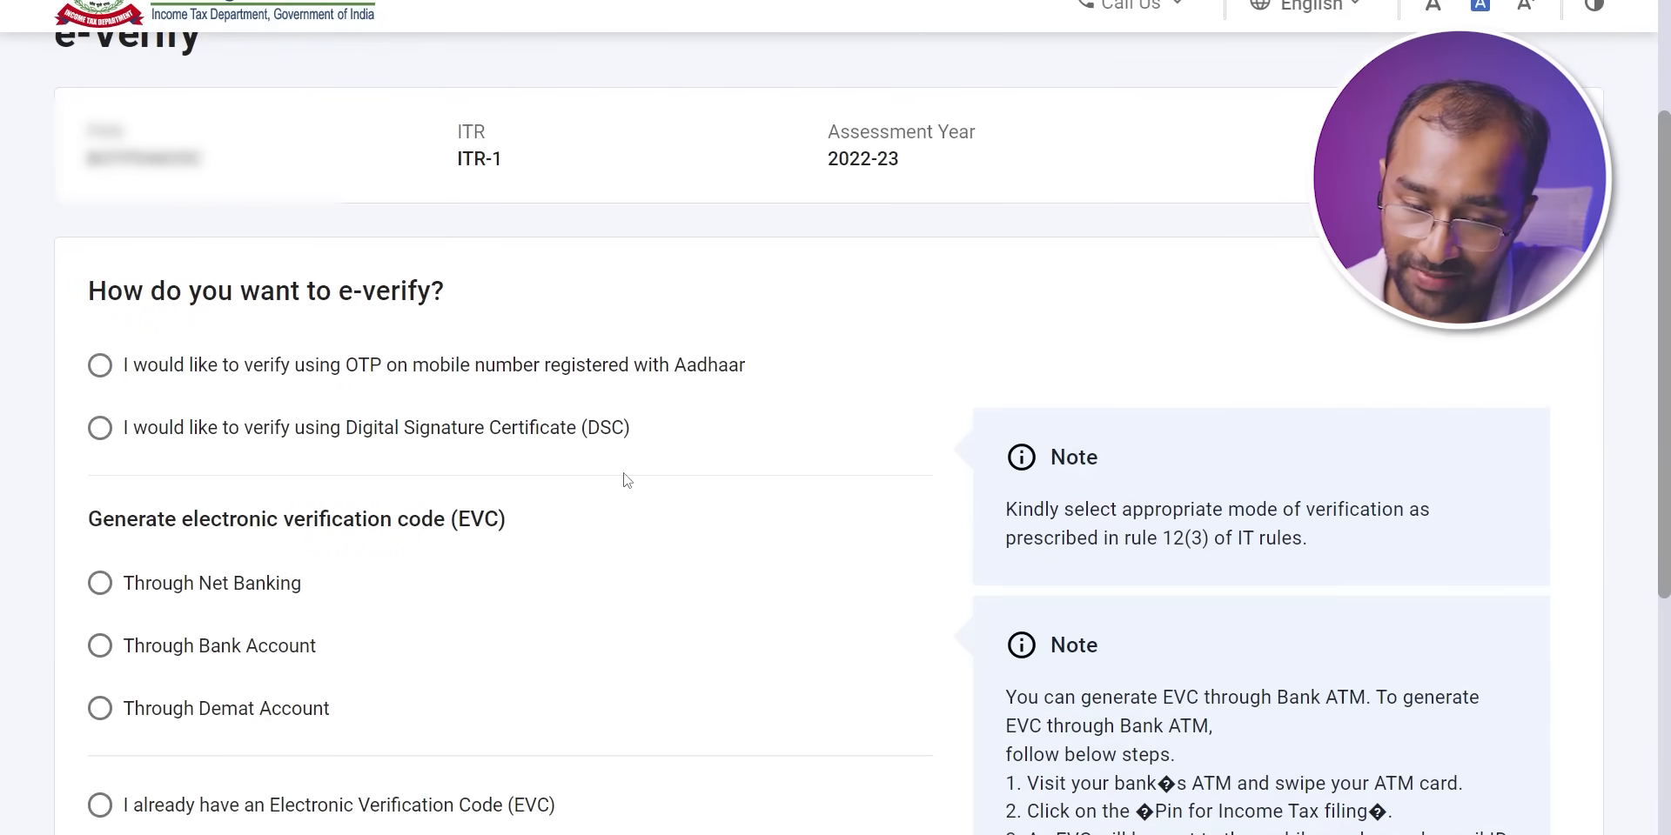
left_click(313, 381)
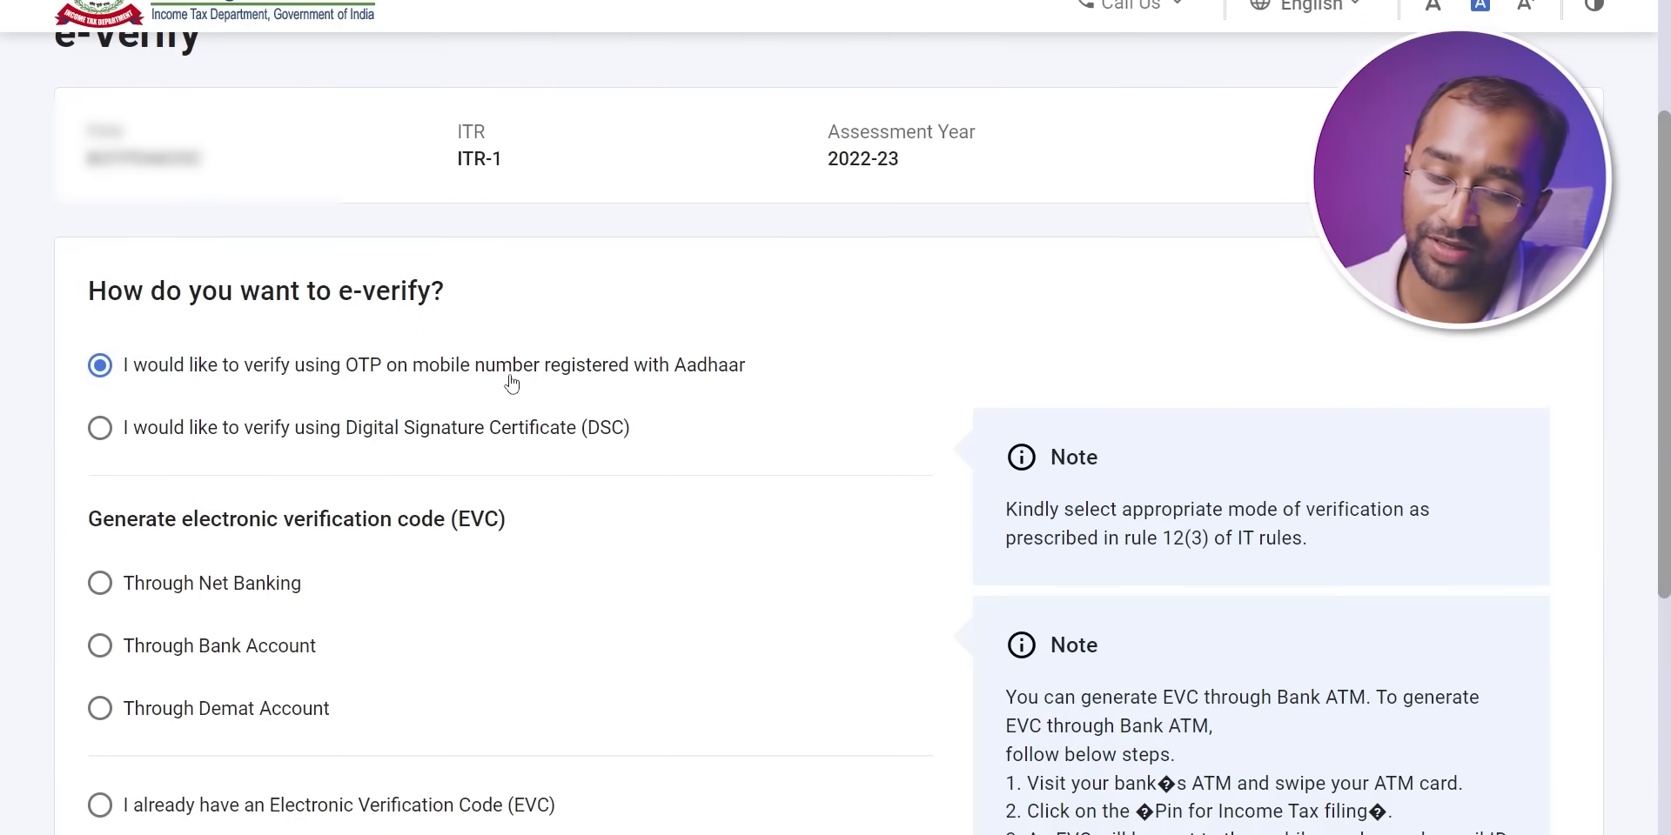
scroll(670, 376, "down", 6)
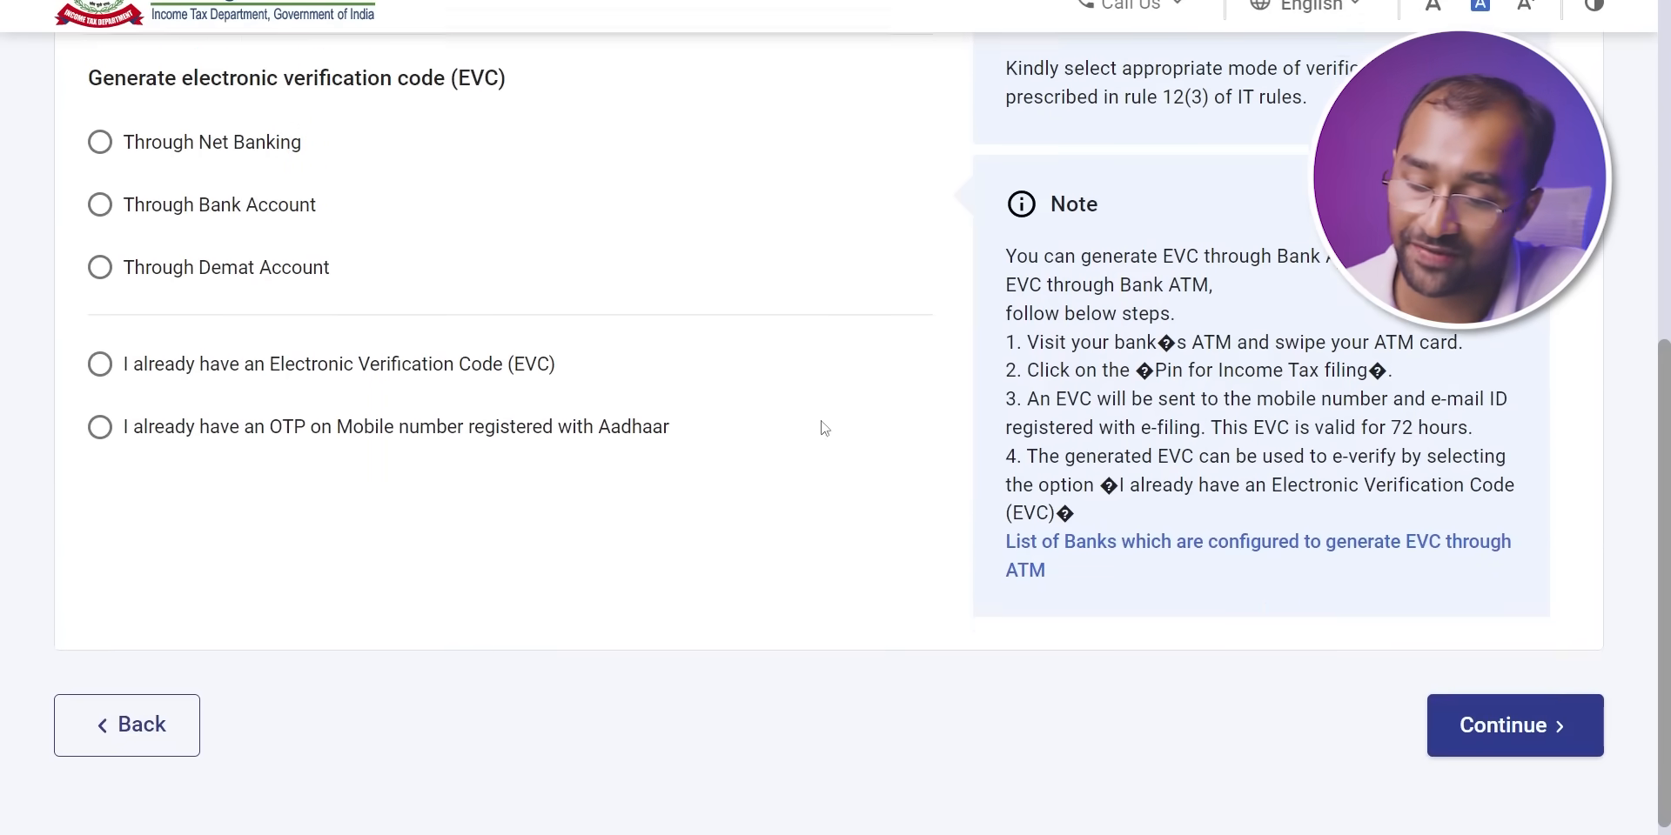
left_click(1560, 624)
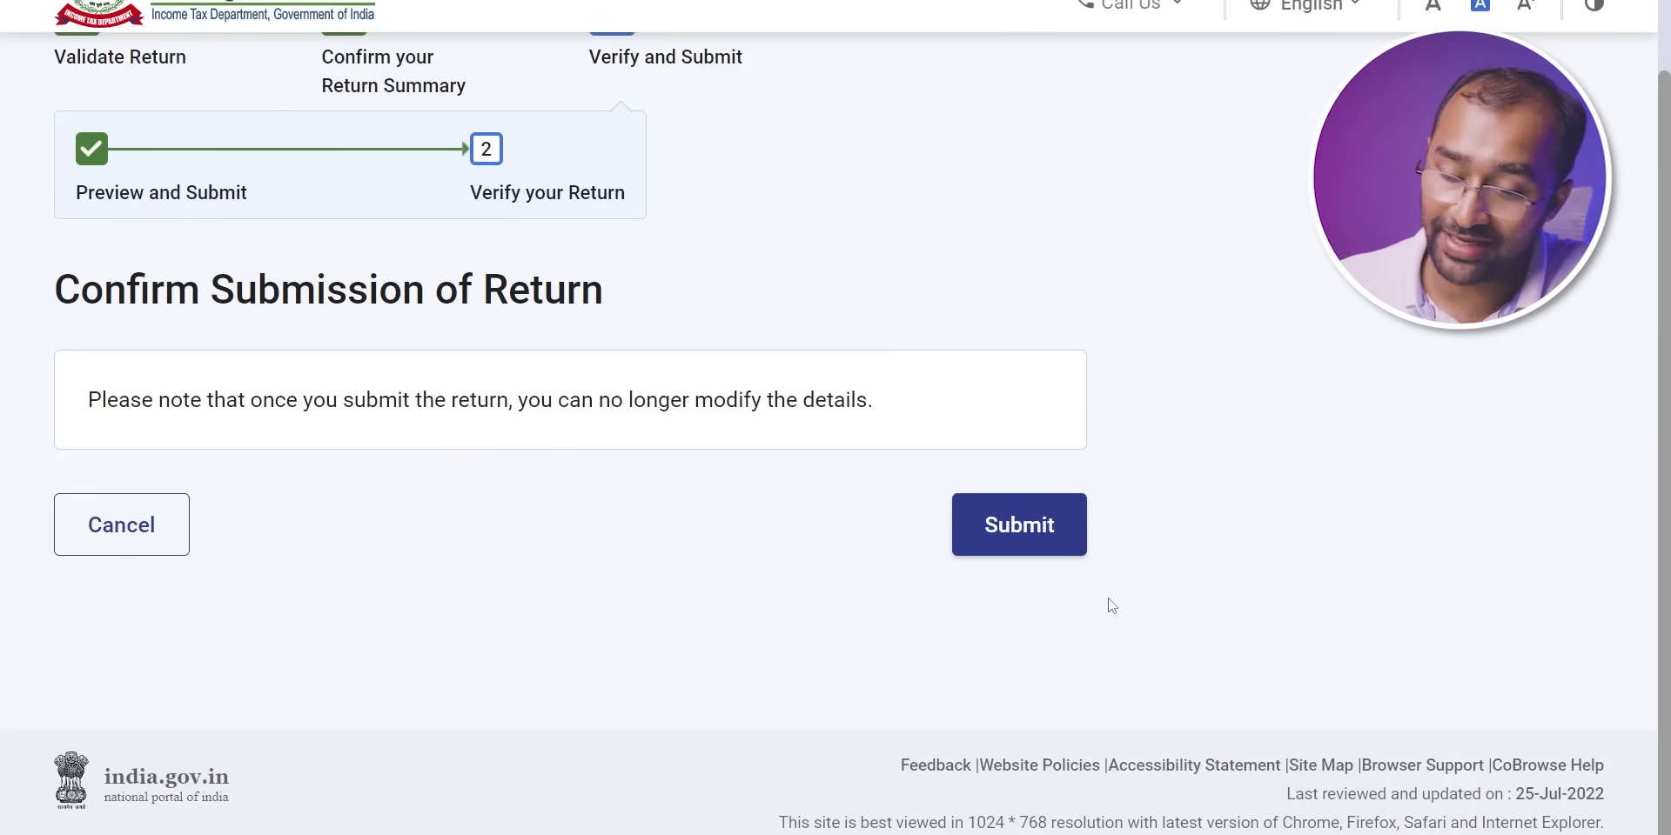
left_click(1048, 540)
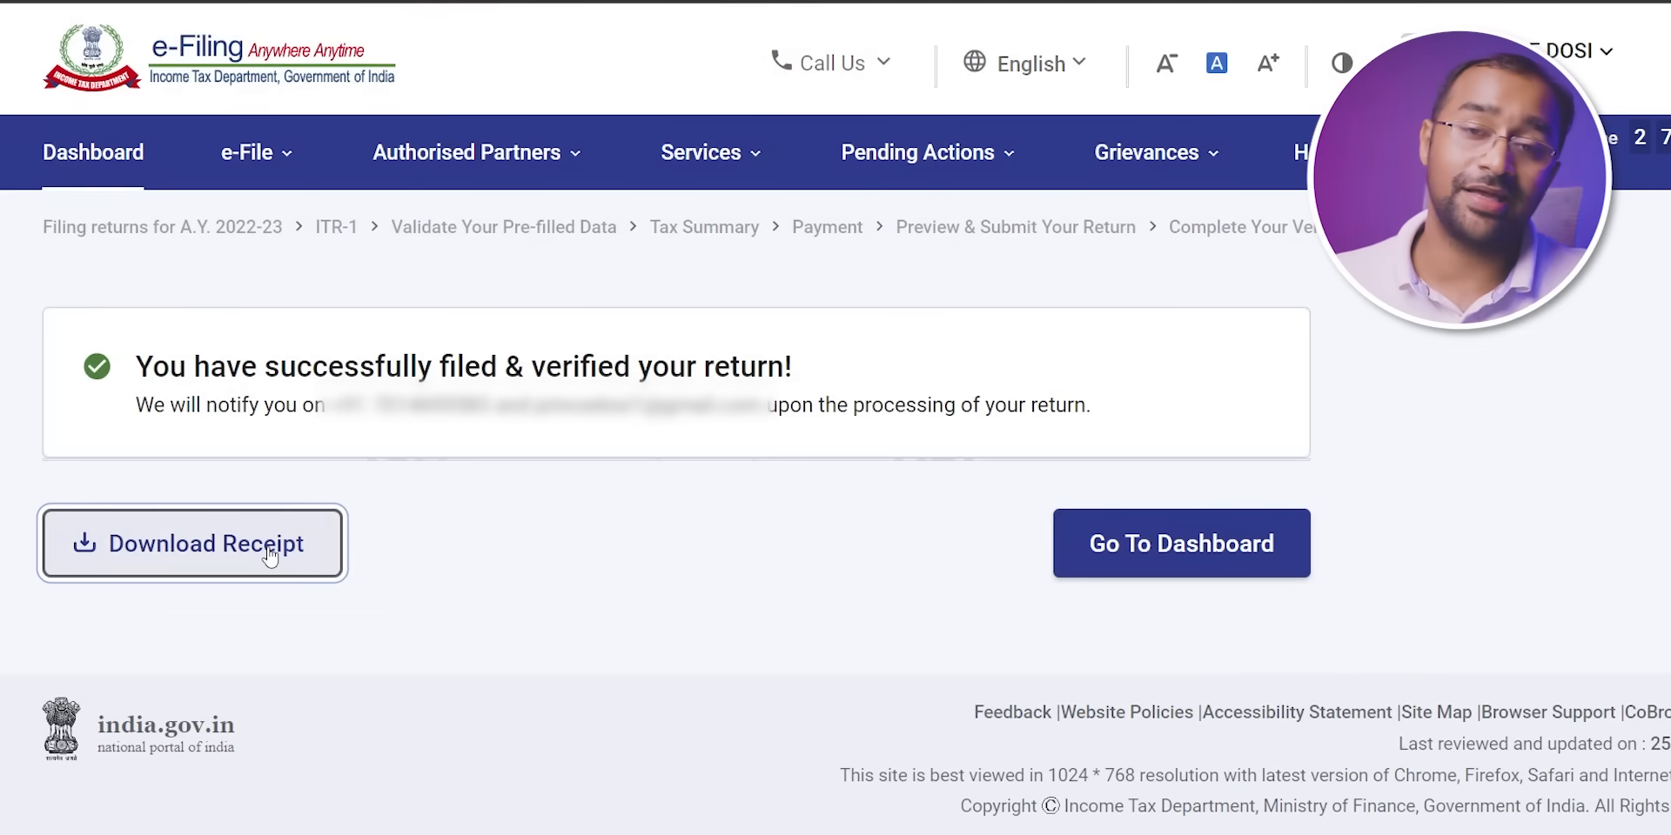
- Download and save the receipt of the filed return, and view the Indian Income Tax Return Acknowledgement
left_click(269, 557)
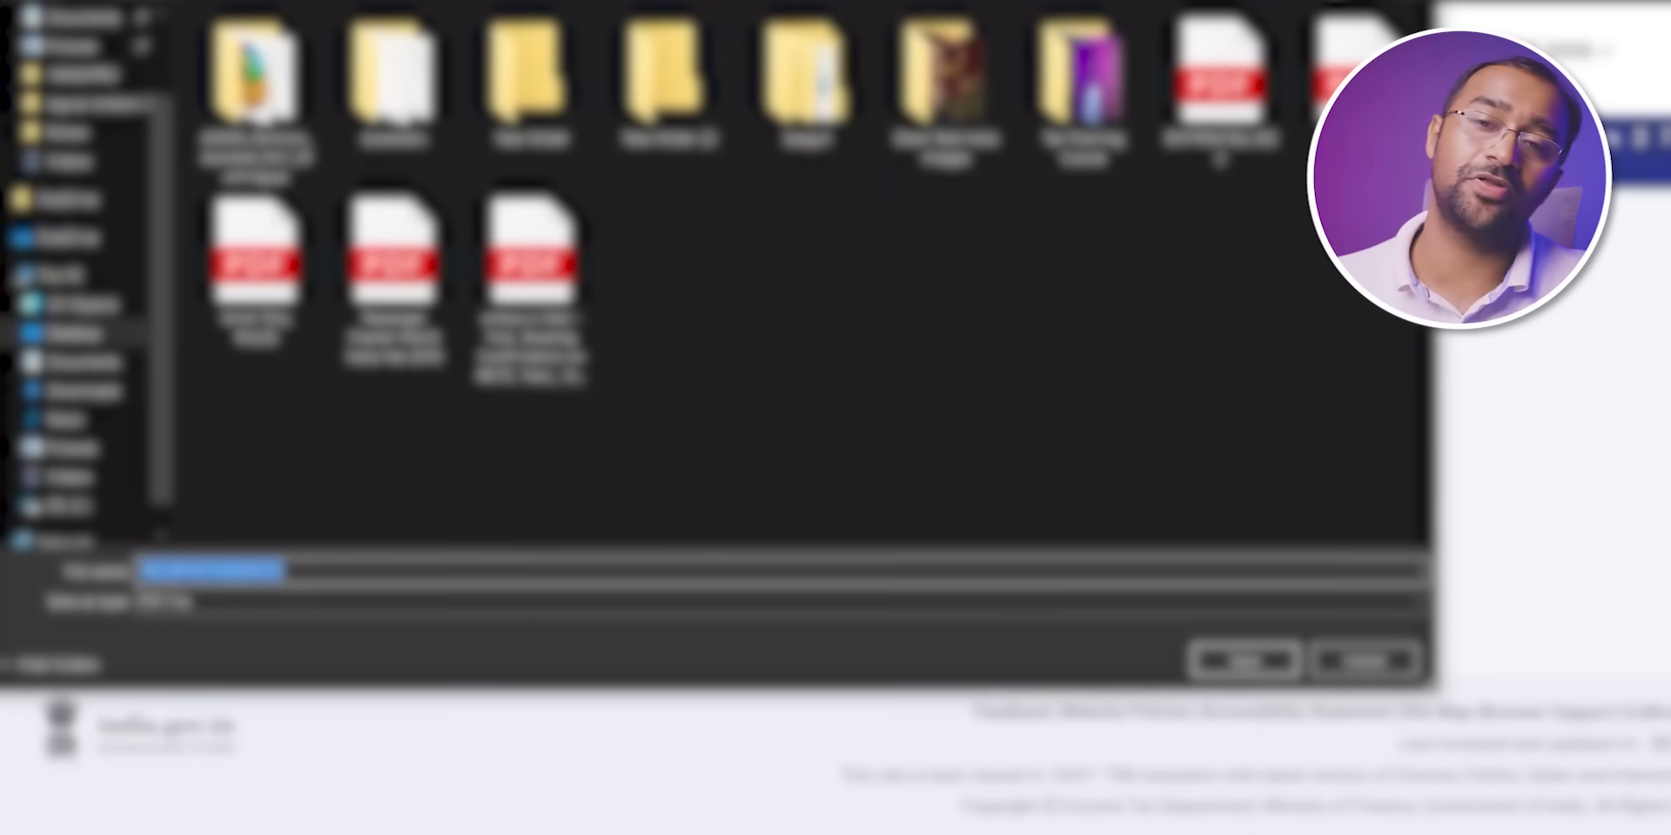
left_click(1247, 661)
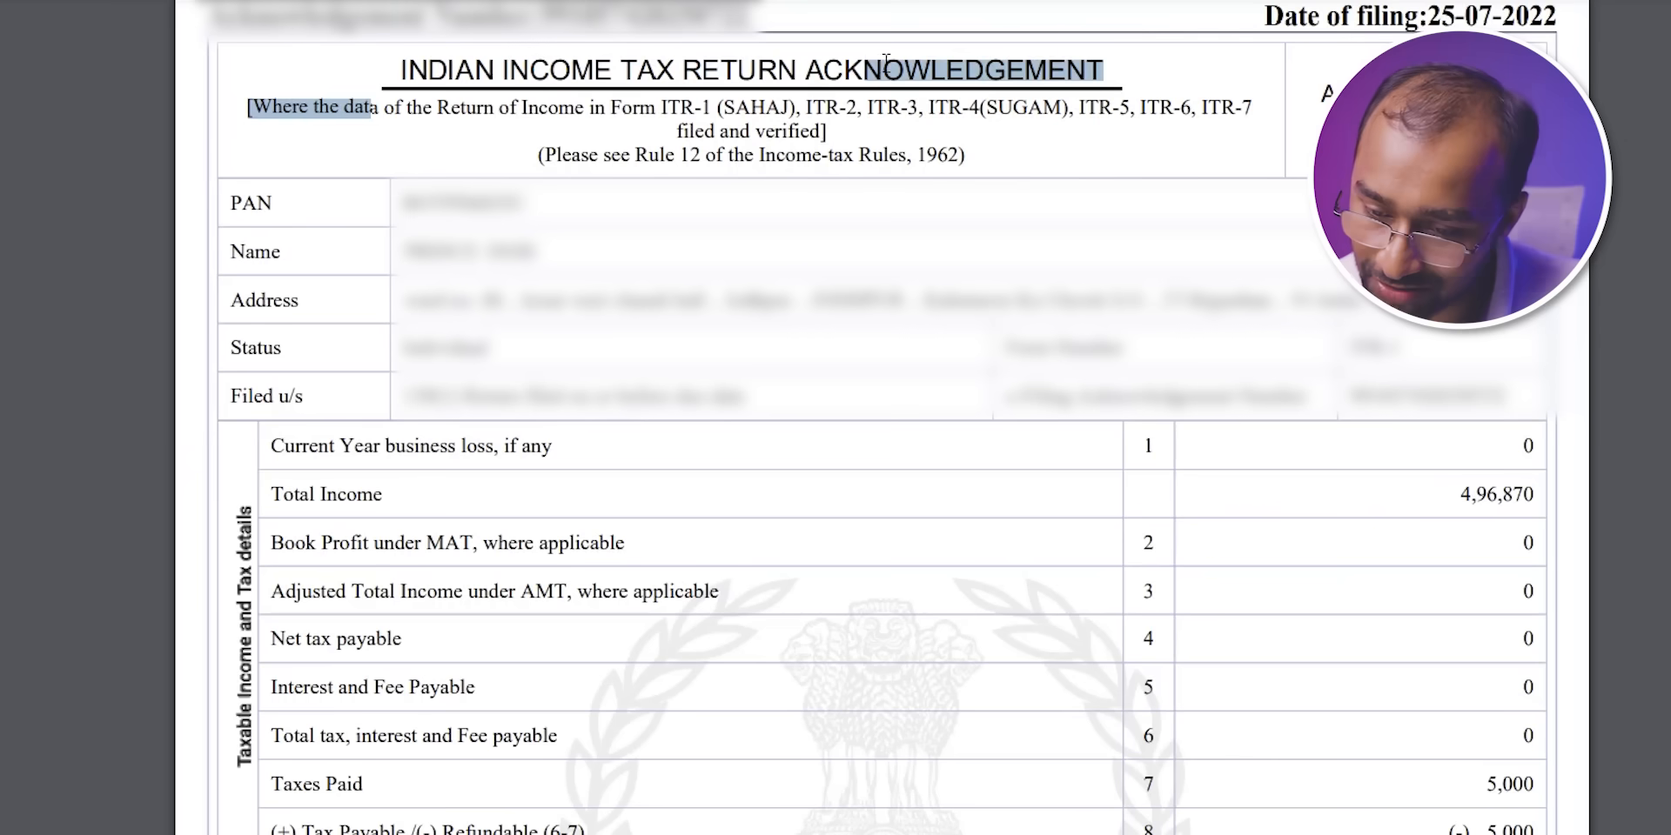
left_click_drag(885, 61, 968, 61)
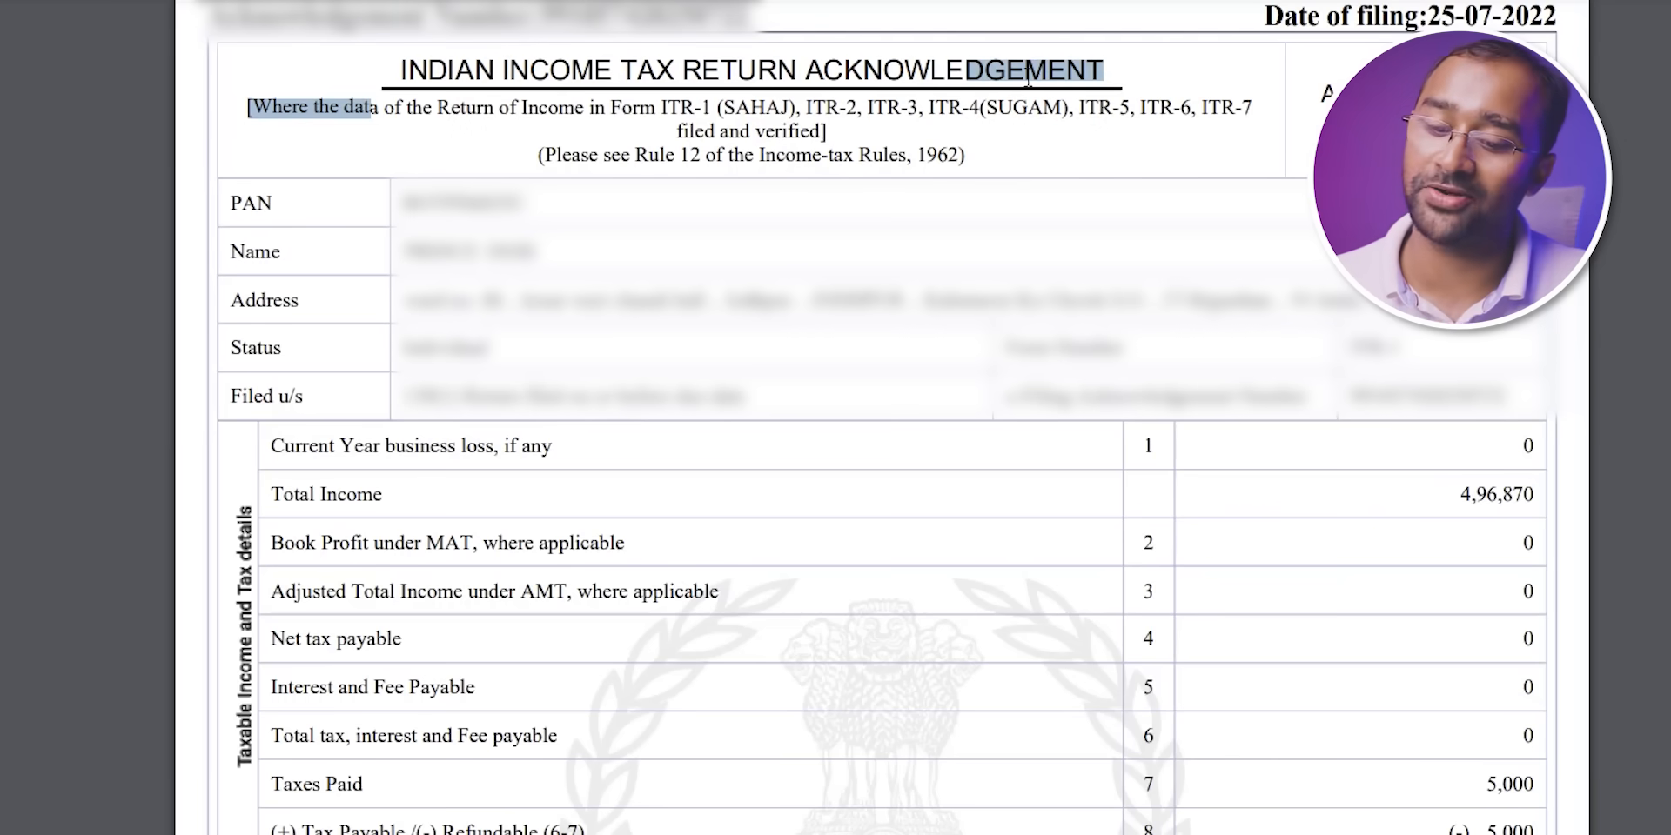
left_click(961, 136)
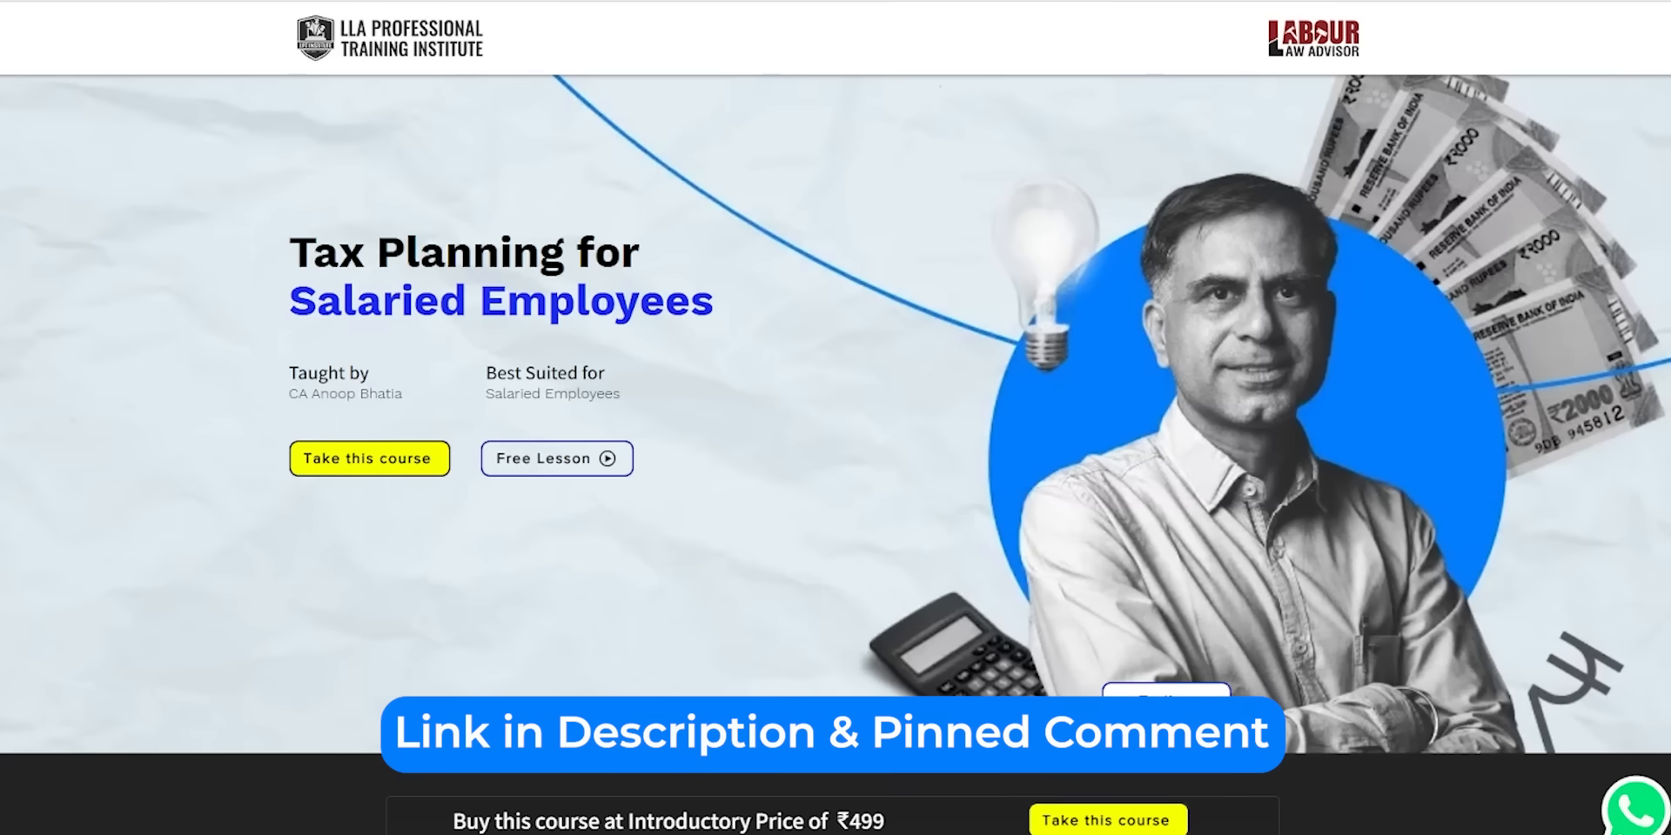
scroll(835, 379, "down", 3)
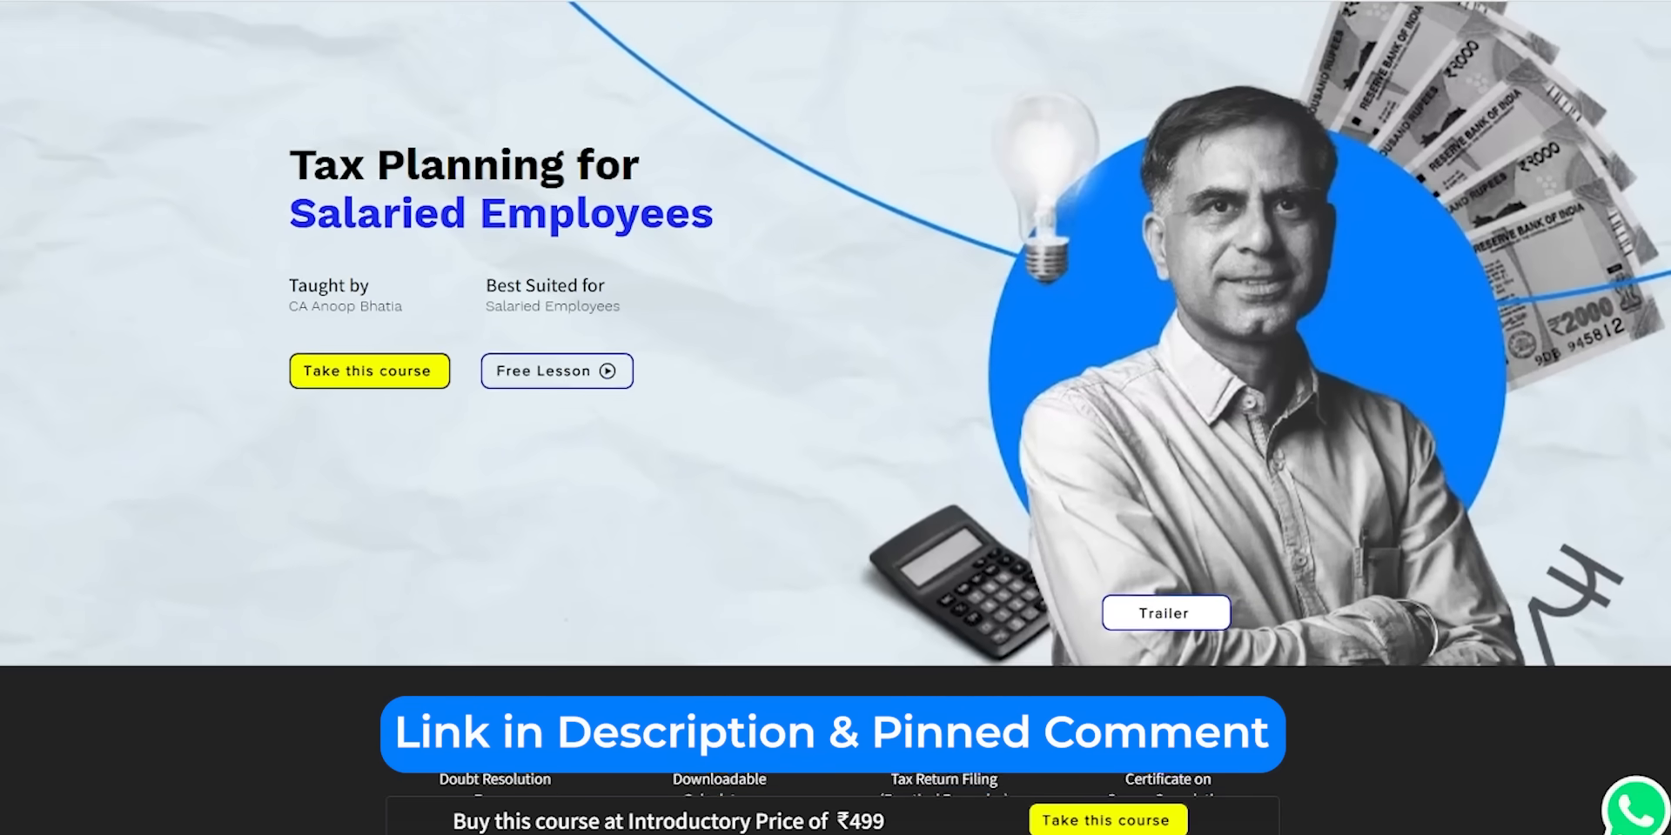